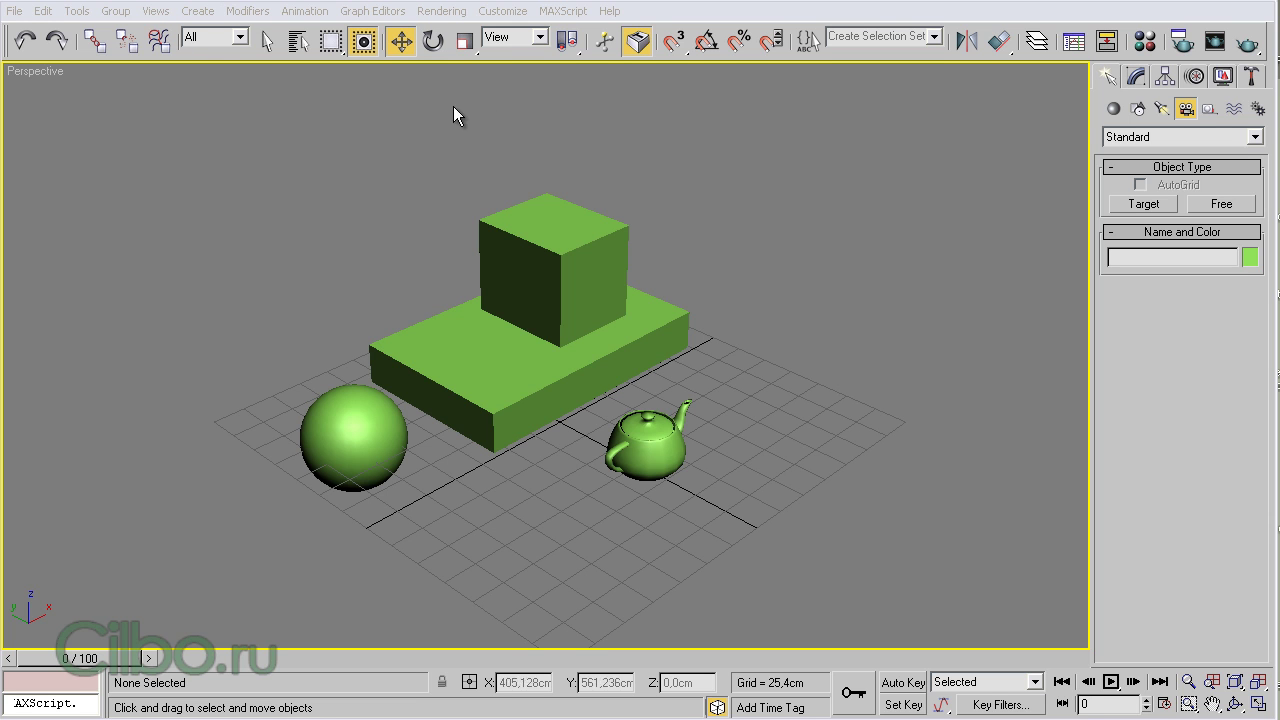
- Switch from the Select and Move tool to the Select Object tool on the main toolbar
click(267, 42)
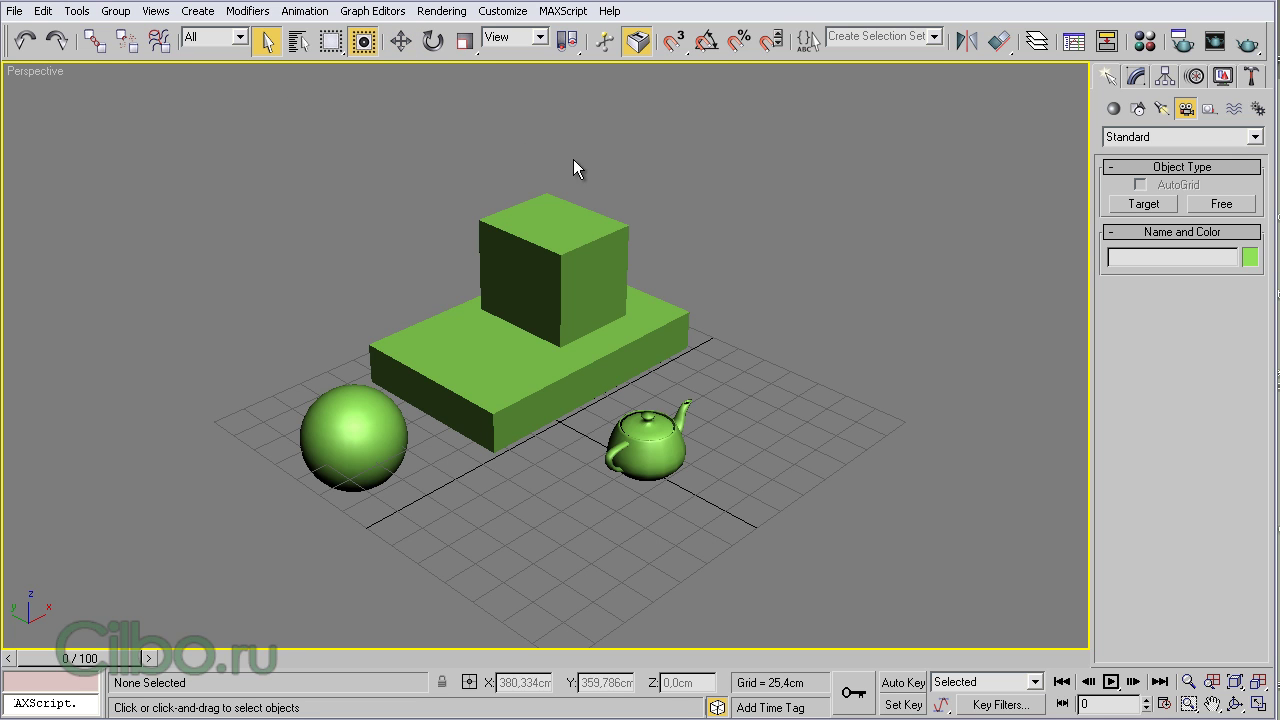
- Select the top box, base box, sphere and teapot one at a time, ending on the base box
click(548, 226)
click(438, 352)
click(355, 424)
click(646, 452)
click(655, 327)
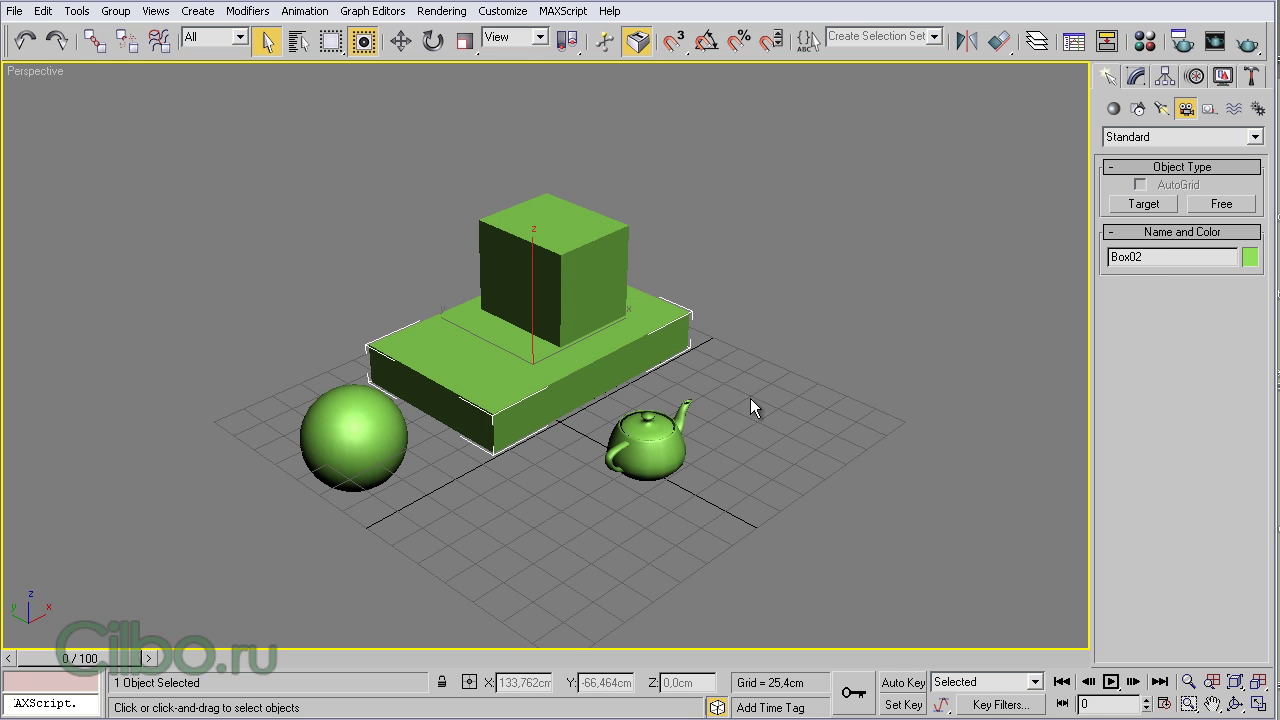
- Ctrl-add the teapot, sphere and top box to the base box selection
key(ctrl)
ctrl+click(656, 452)
ctrl+click(369, 442)
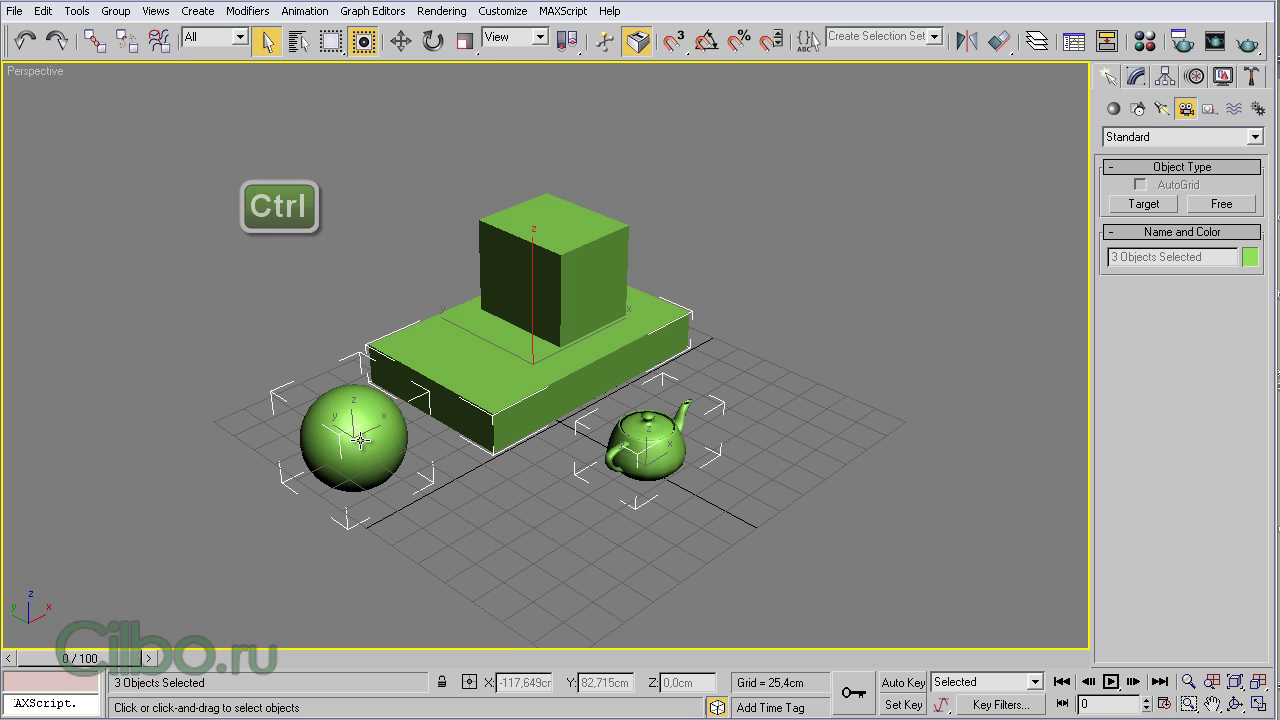
ctrl+click(533, 214)
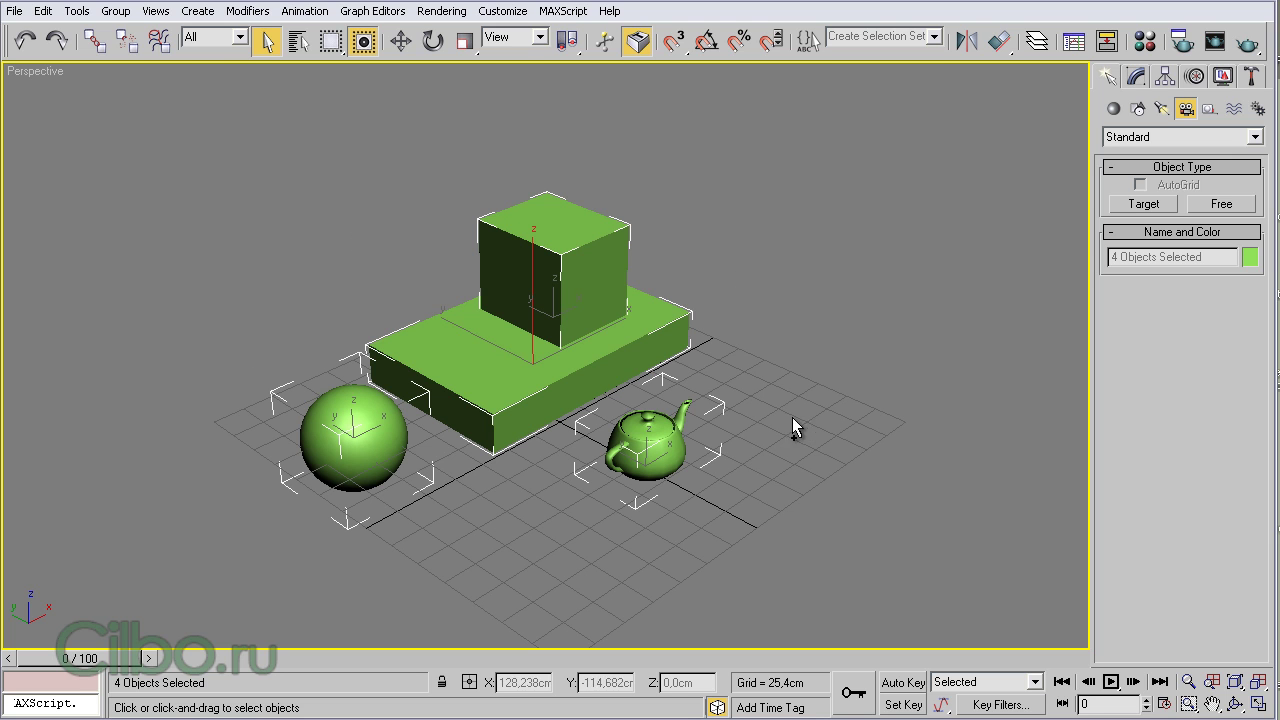
- Remove the teapot, sphere and top box from the selection again, keeping only the base box
key(ctrl)
ctrl+click(651, 445)
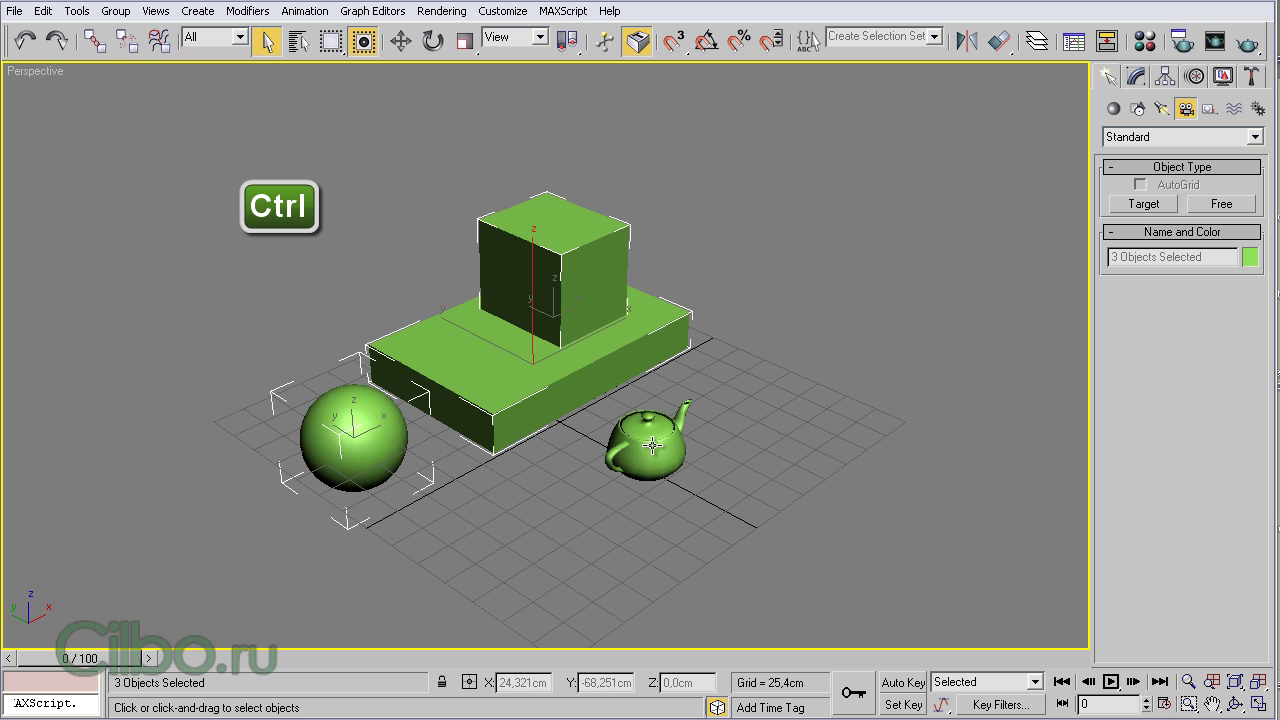
ctrl+click(355, 445)
ctrl+click(548, 250)
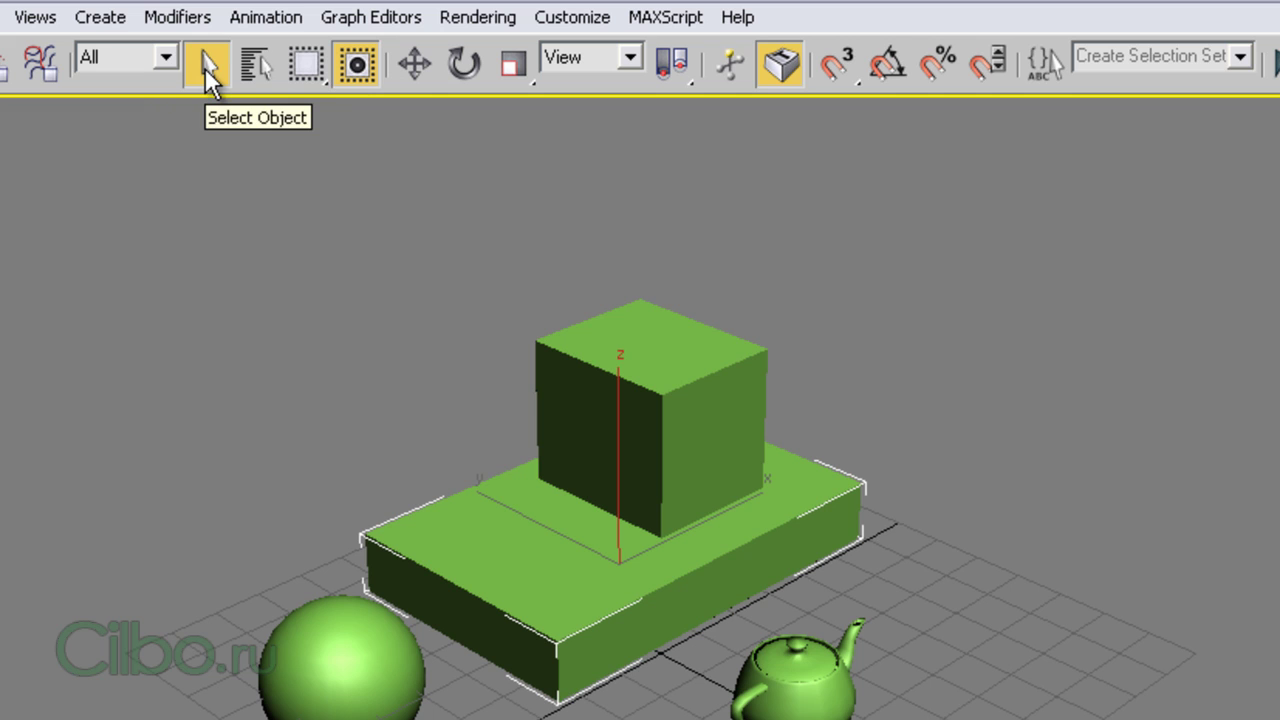
- Keep Rectangular Selection Region from the flyout and drag a rectangle enclosing only the top box
drag(322, 83, 312, 168)
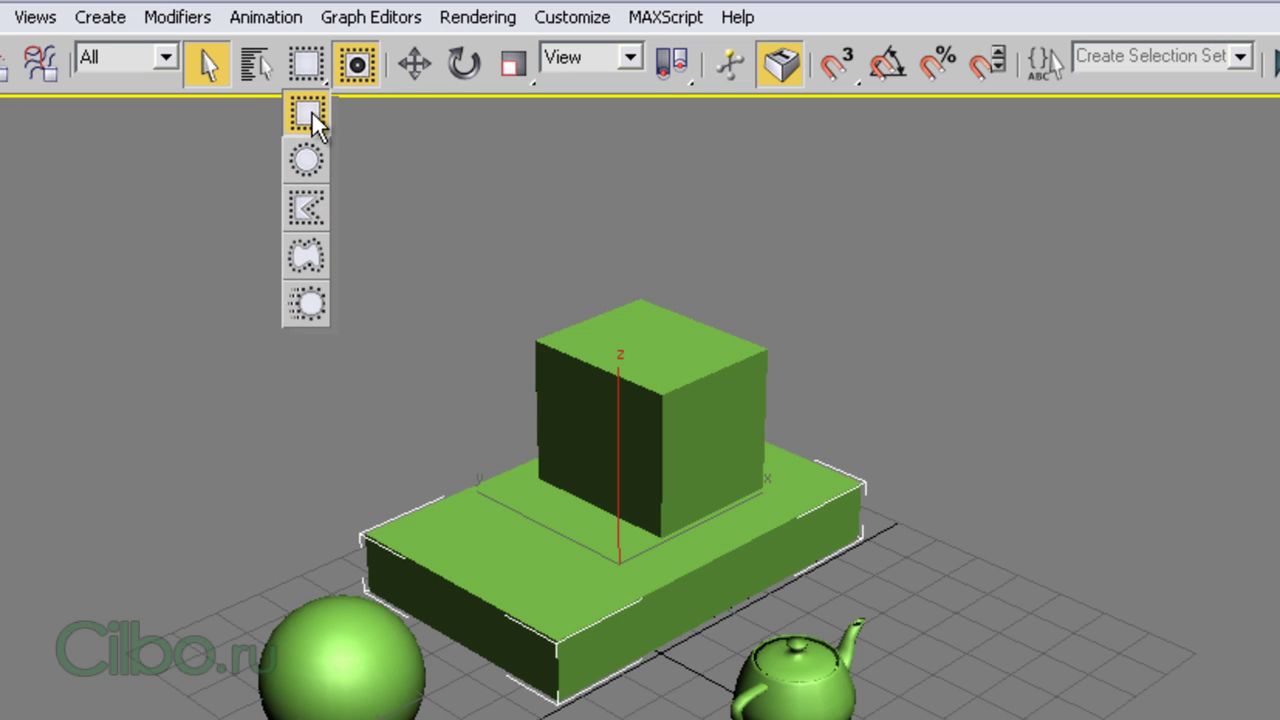
drag(312, 149, 313, 197)
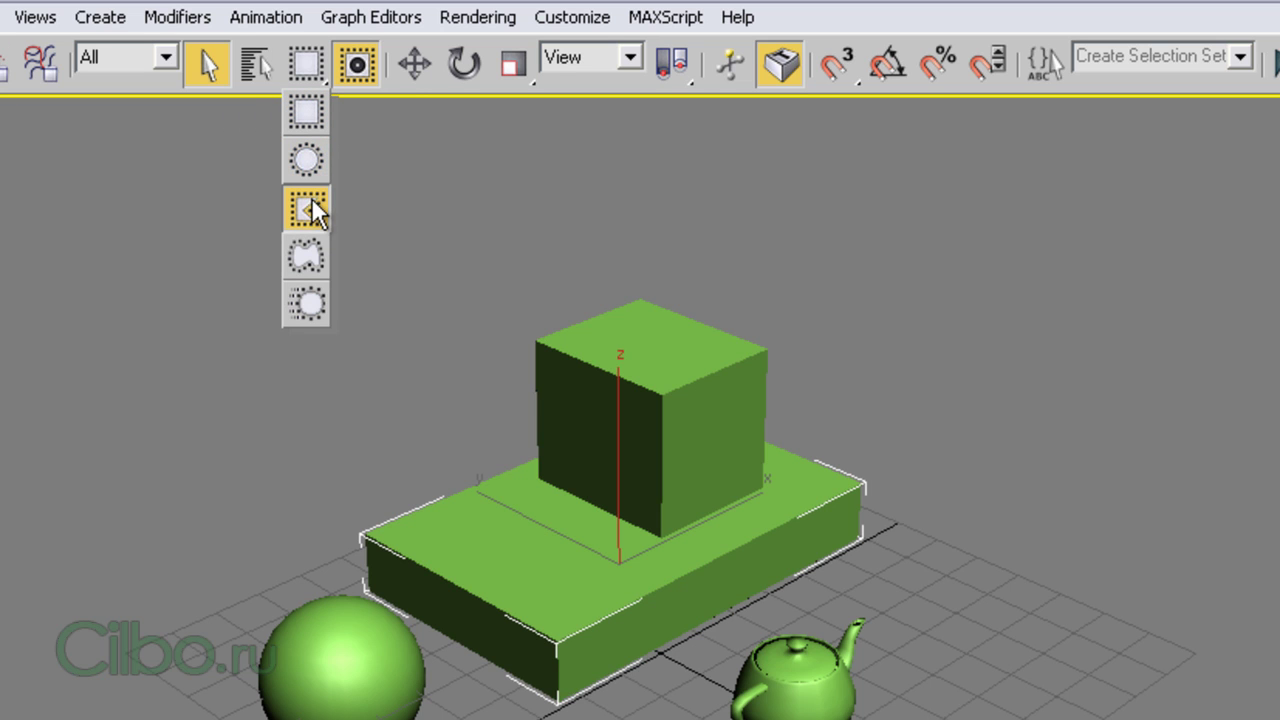
drag(311, 249, 303, 306)
drag(319, 81, 308, 118)
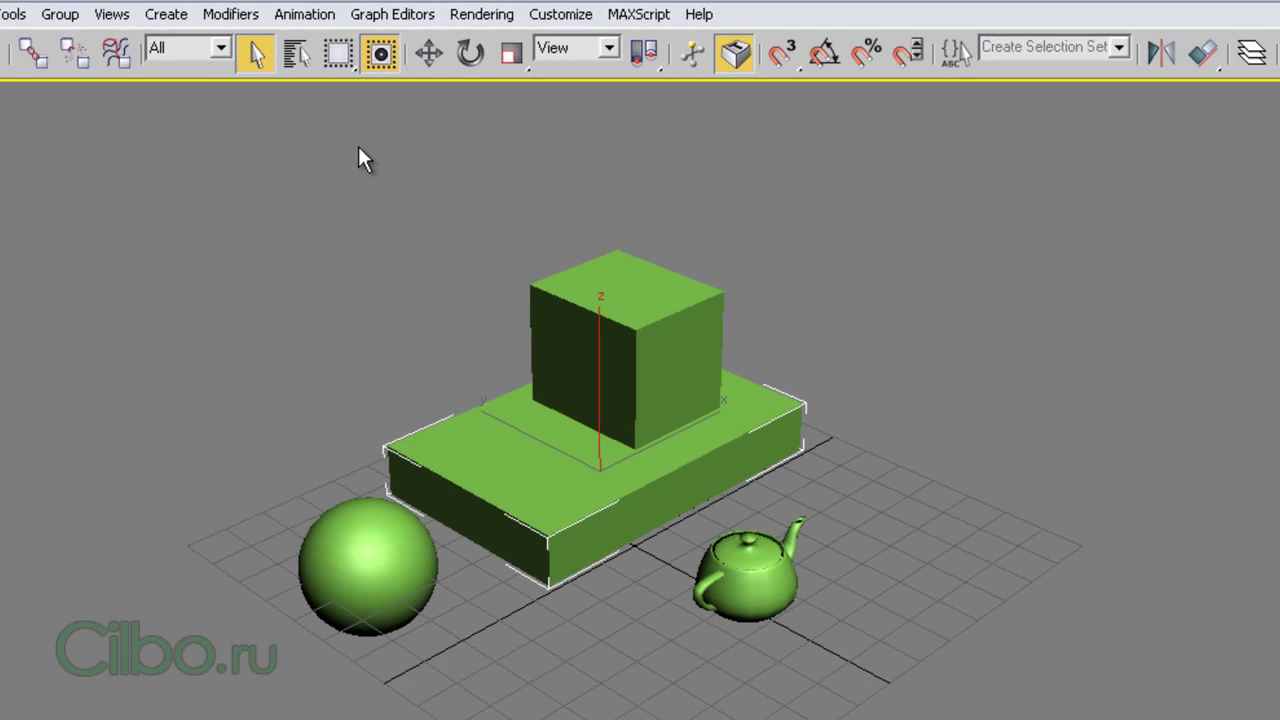
drag(352, 123, 793, 428)
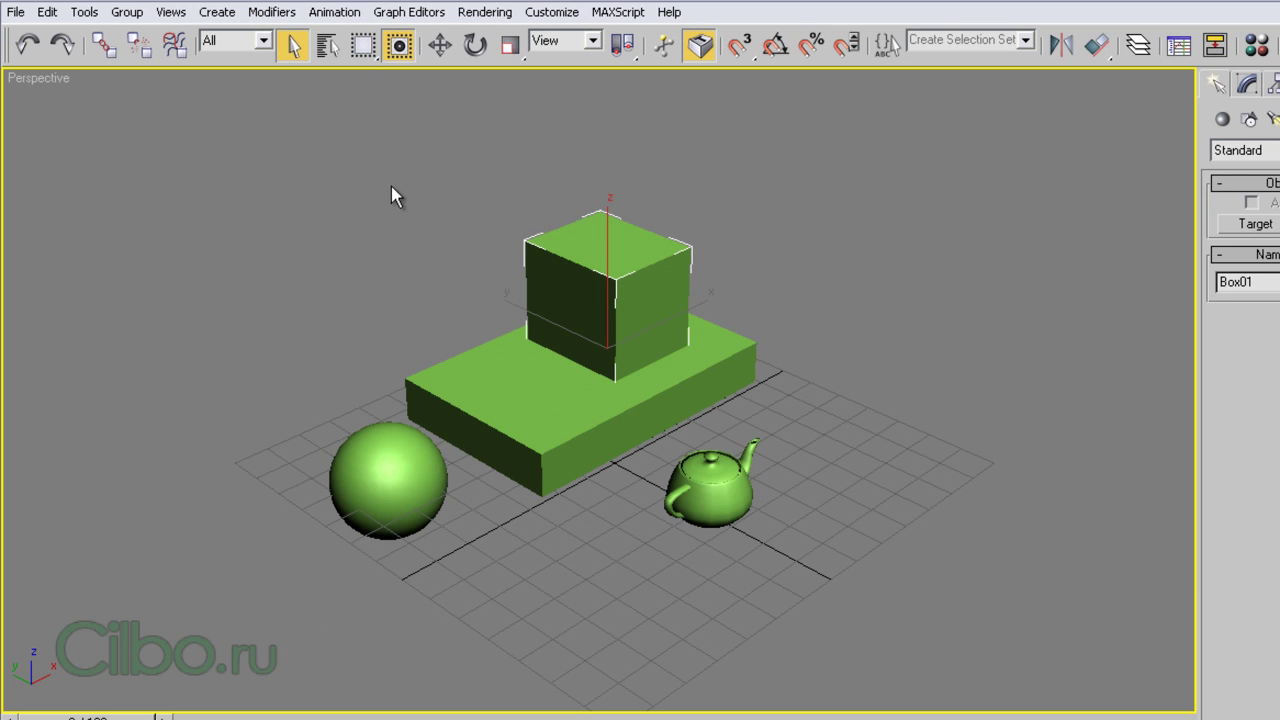
- Window-select the top box and teapot, then toggle the Window/Crossing setting
drag(451, 140, 872, 483)
drag(790, 551, 790, 550)
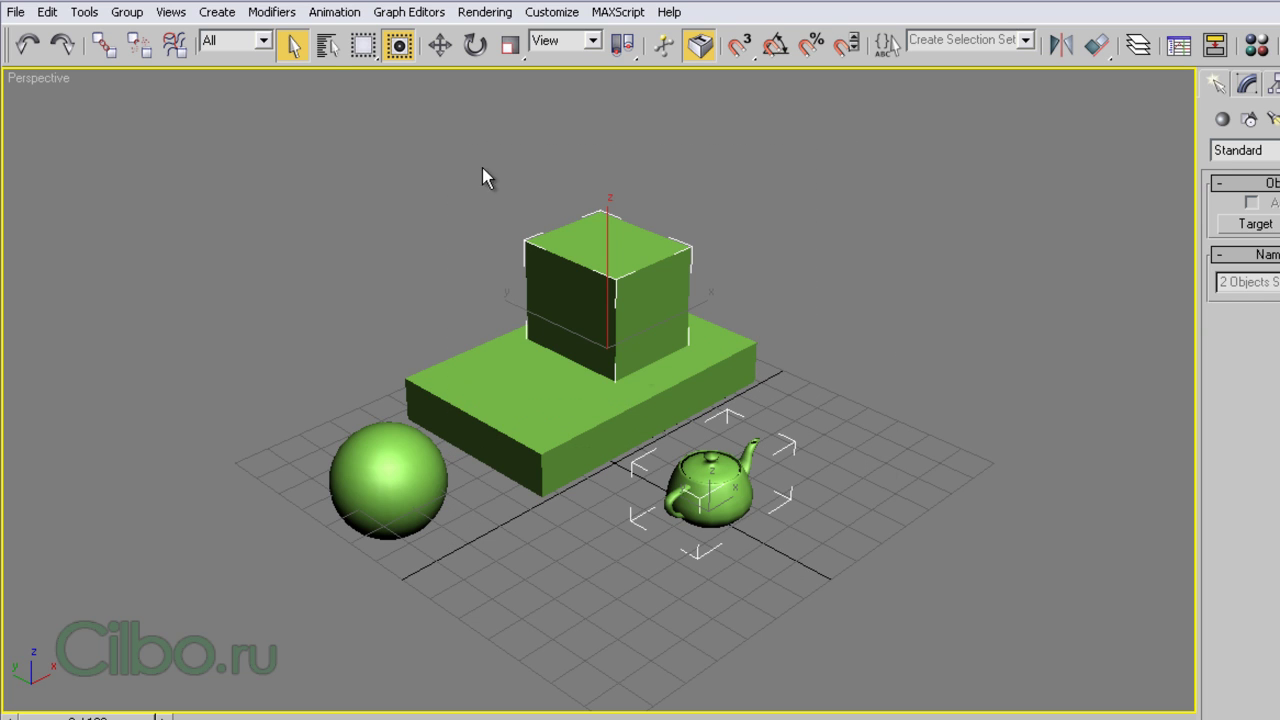
click(410, 50)
click(400, 48)
click(401, 48)
- Drag a crossing rectangle that selects both stacked boxes, then toggle Window/Crossing again
drag(453, 137, 729, 398)
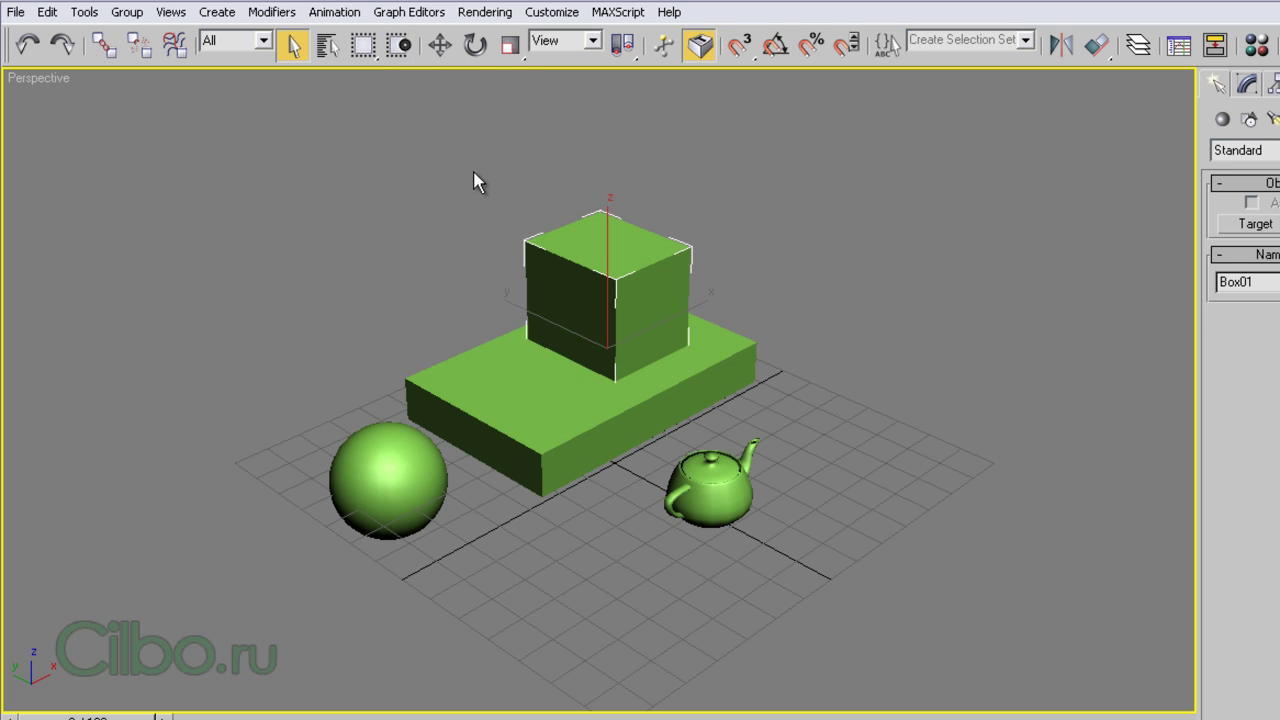
mouse_move(442, 156)
mouse_down()
mouse_move(570, 163)
mouse_move(760, 411)
mouse_up()
drag(760, 411, 760, 416)
click(398, 46)
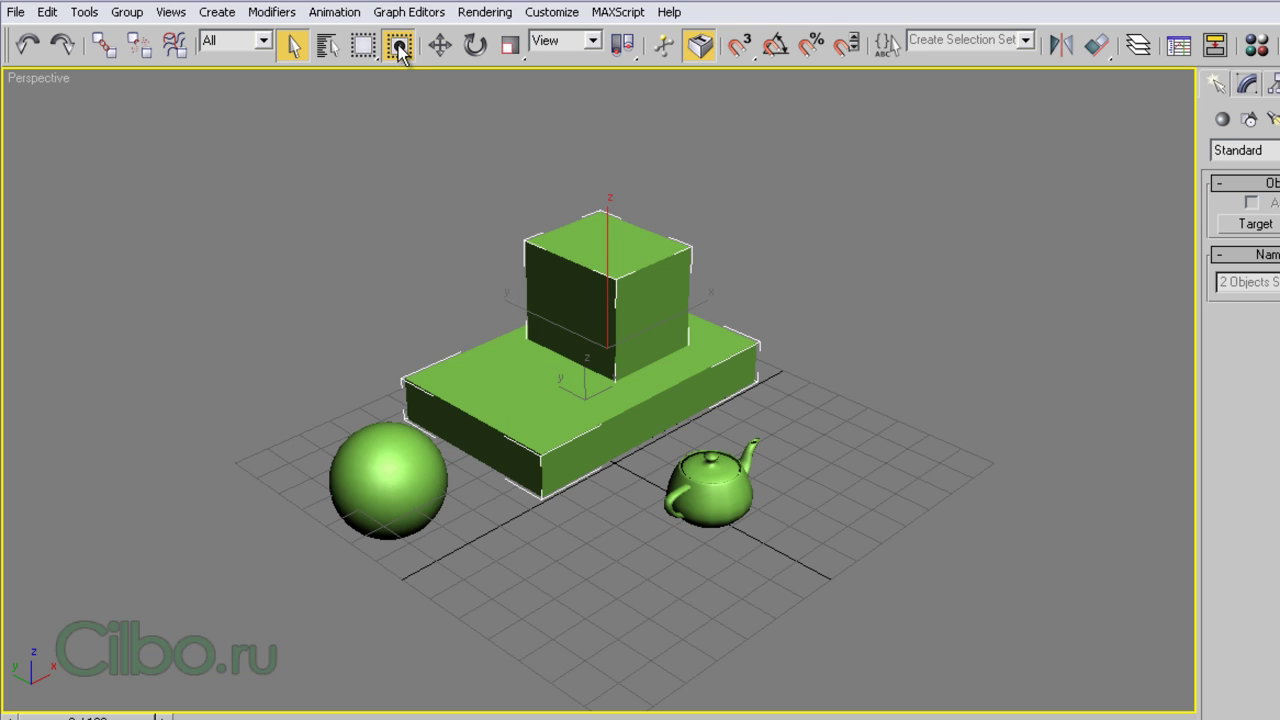
- Use circular region selection to pick the top cube, then both boxes, then clear the selection
drag(365, 48, 366, 116)
drag(472, 226, 562, 330)
drag(722, 440, 742, 450)
click(398, 44)
drag(501, 189, 606, 334)
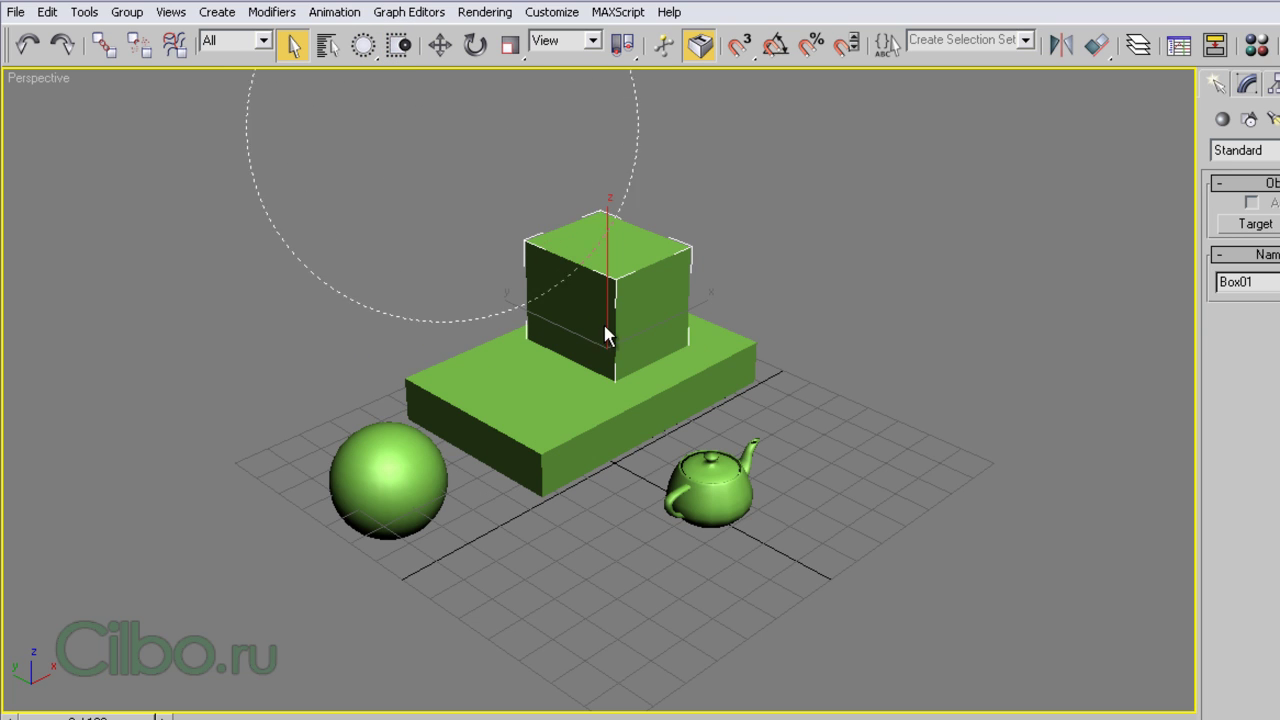
drag(658, 403, 660, 405)
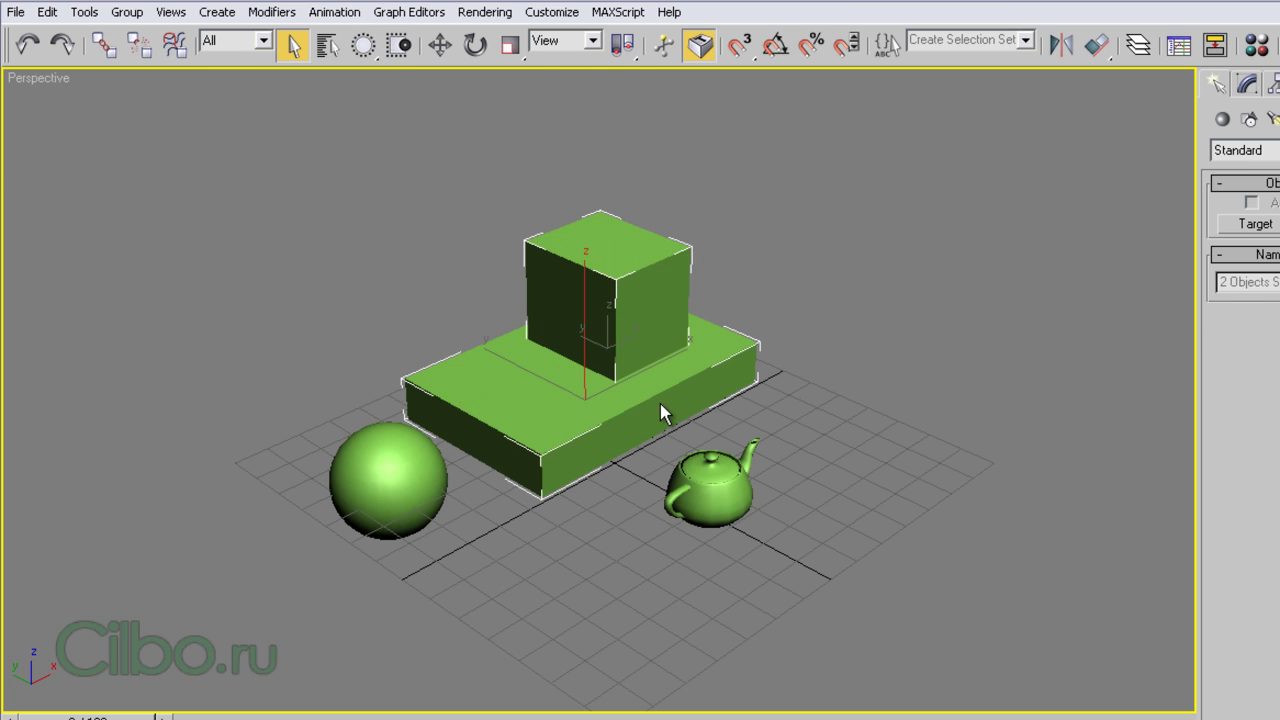
click(350, 130)
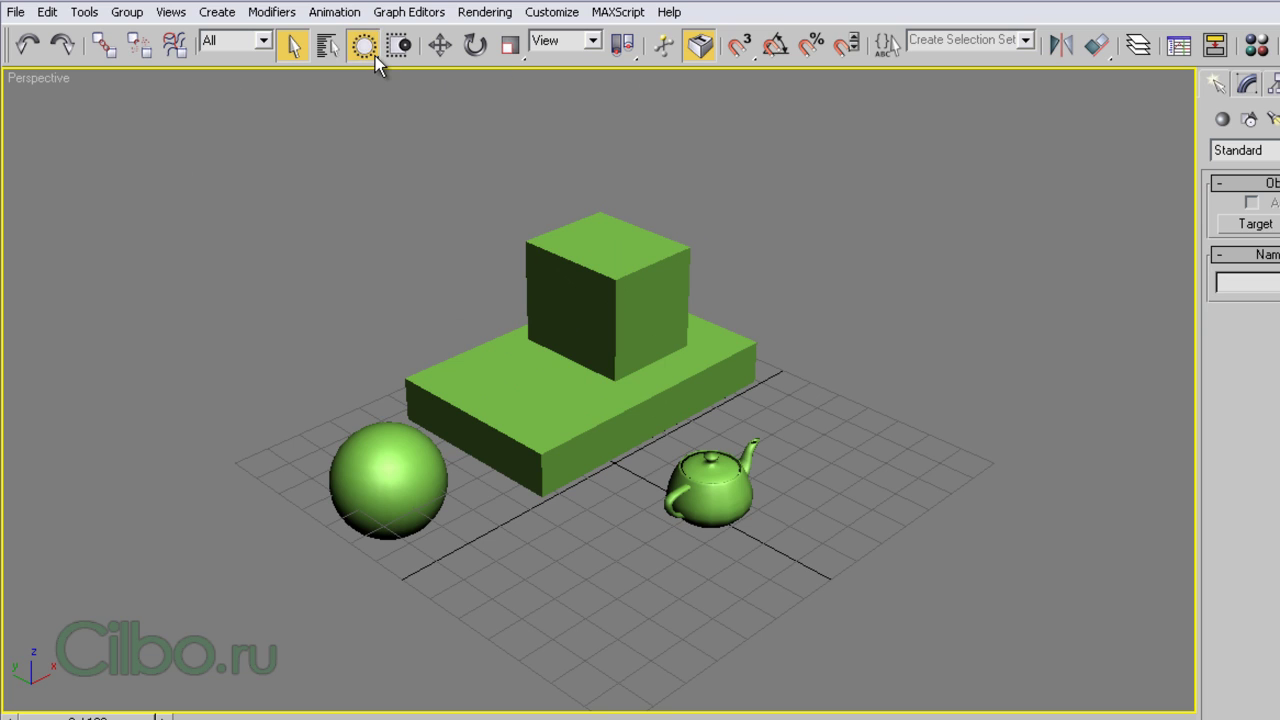
- Switch to Fence Selection Region and trace a closed polygon around the two stacked boxes
drag(375, 56, 365, 150)
drag(383, 181, 621, 166)
click(807, 333)
click(730, 421)
click(439, 556)
click(455, 456)
click(382, 179)
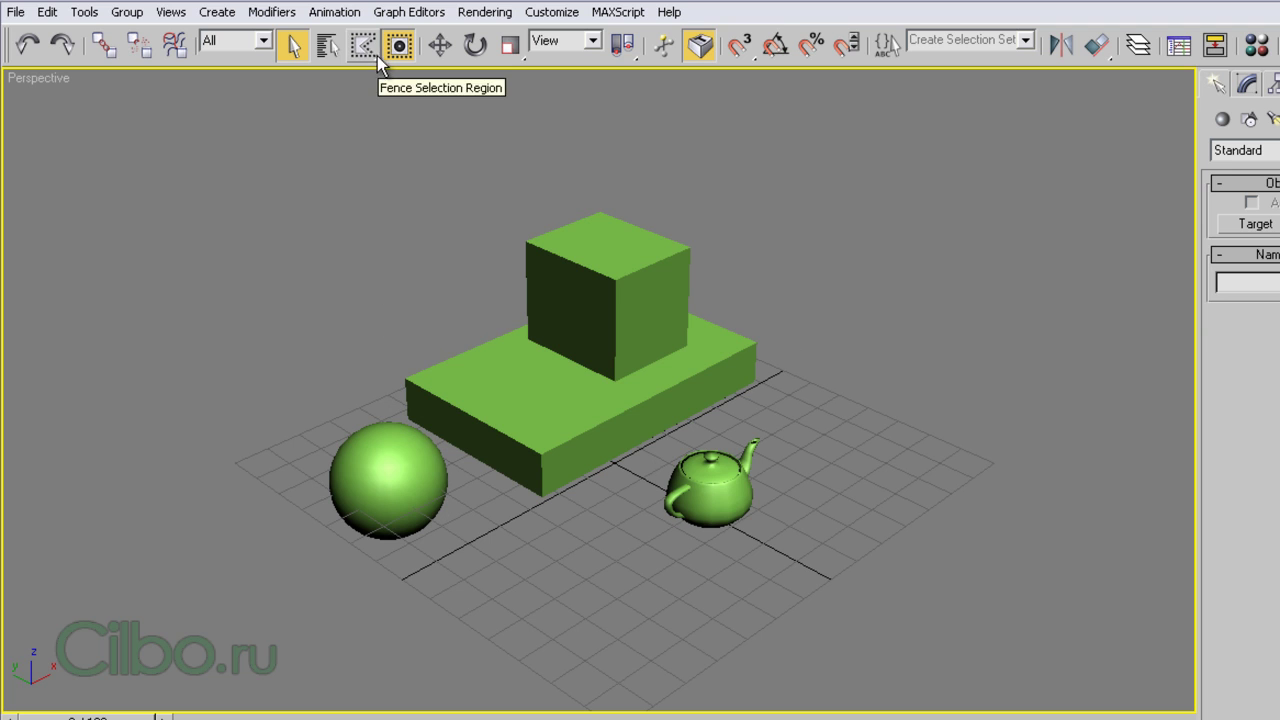
- Lasso the top cube and sphere, then switch to Paint Selection Region and clear the selection
mouse_move(376, 57)
mouse_down()
mouse_move(363, 181)
mouse_move(808, 379)
mouse_move(731, 414)
mouse_move(692, 415)
mouse_up()
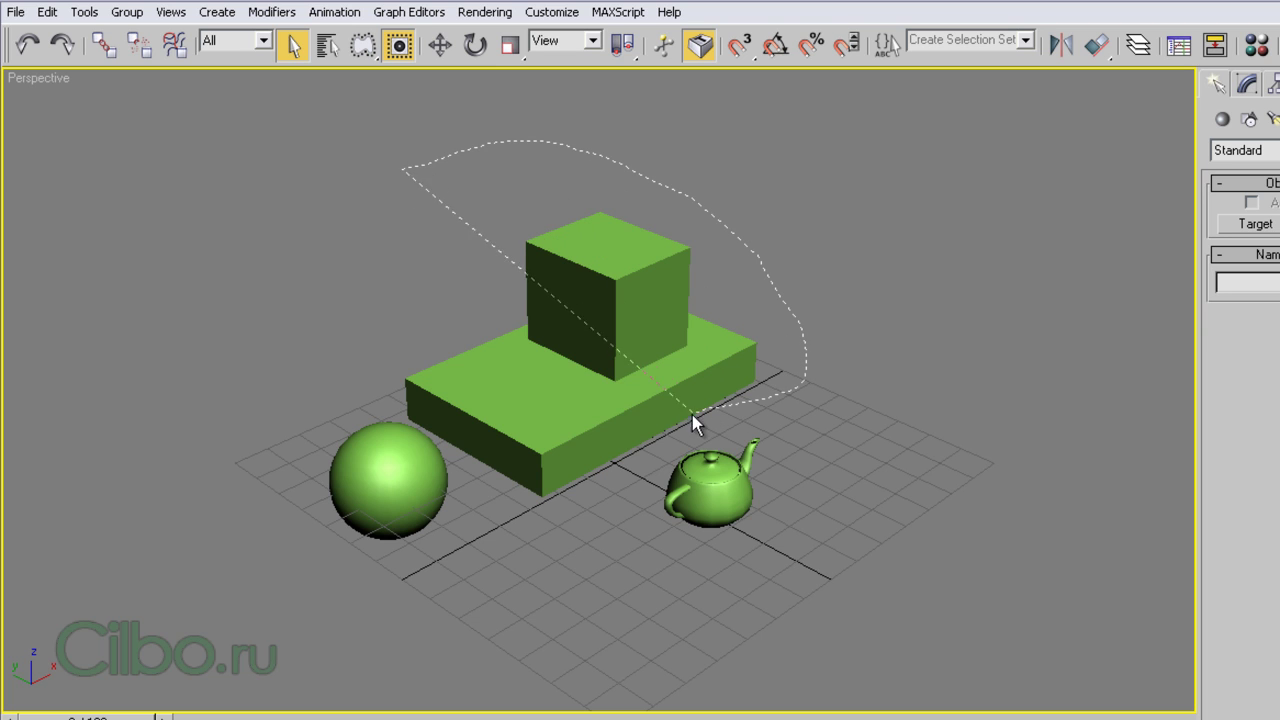
mouse_move(615, 498)
mouse_down()
mouse_move(508, 538)
mouse_move(456, 525)
mouse_move(392, 583)
mouse_move(292, 410)
mouse_up()
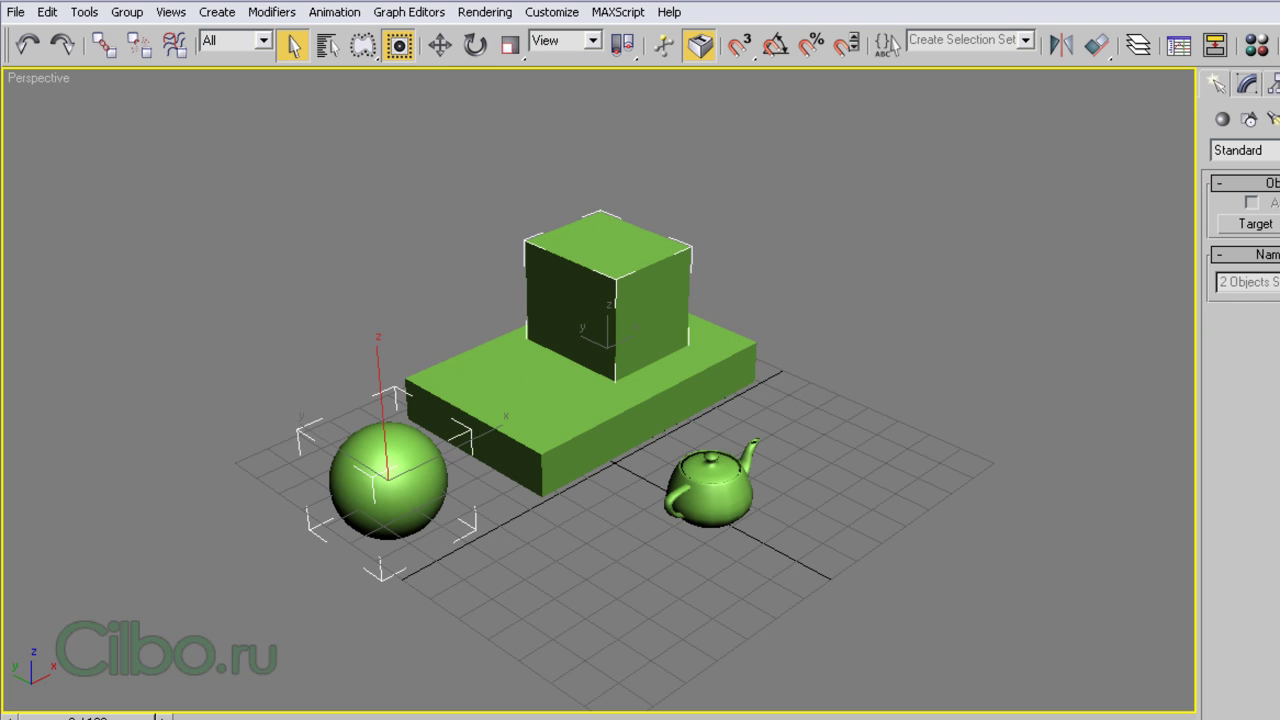
click(398, 45)
drag(368, 55, 369, 215)
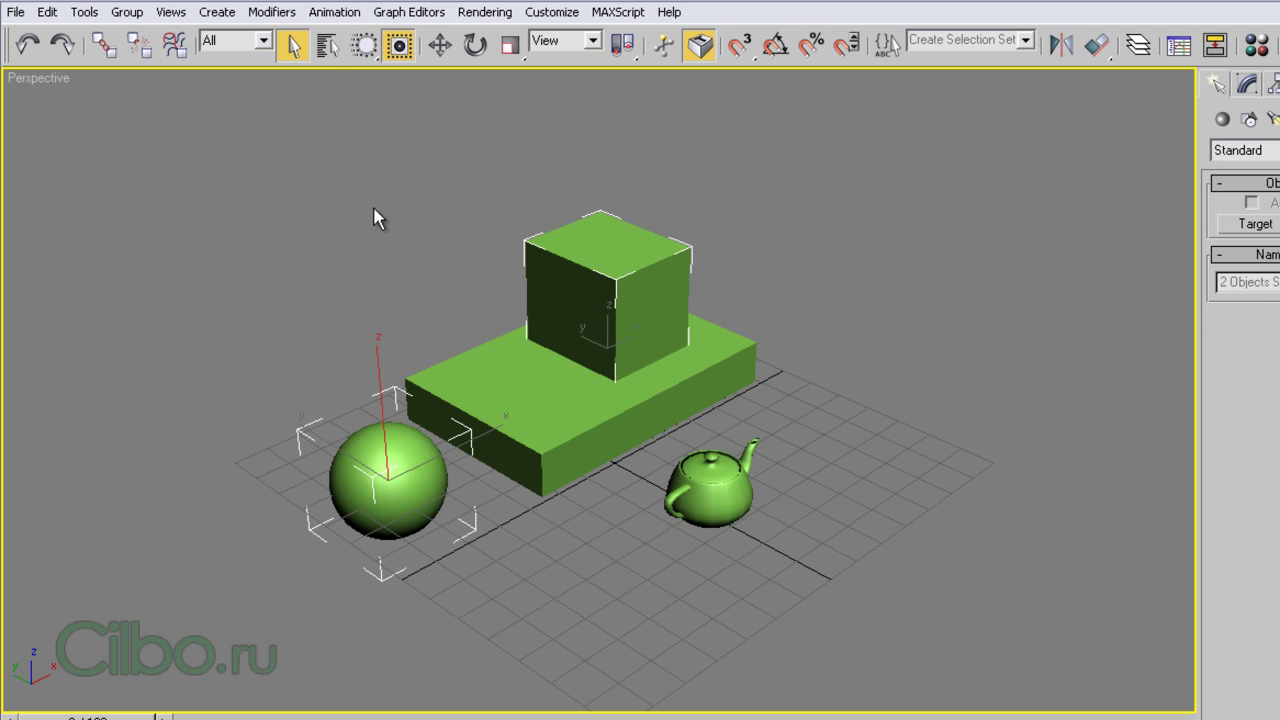
click(447, 262)
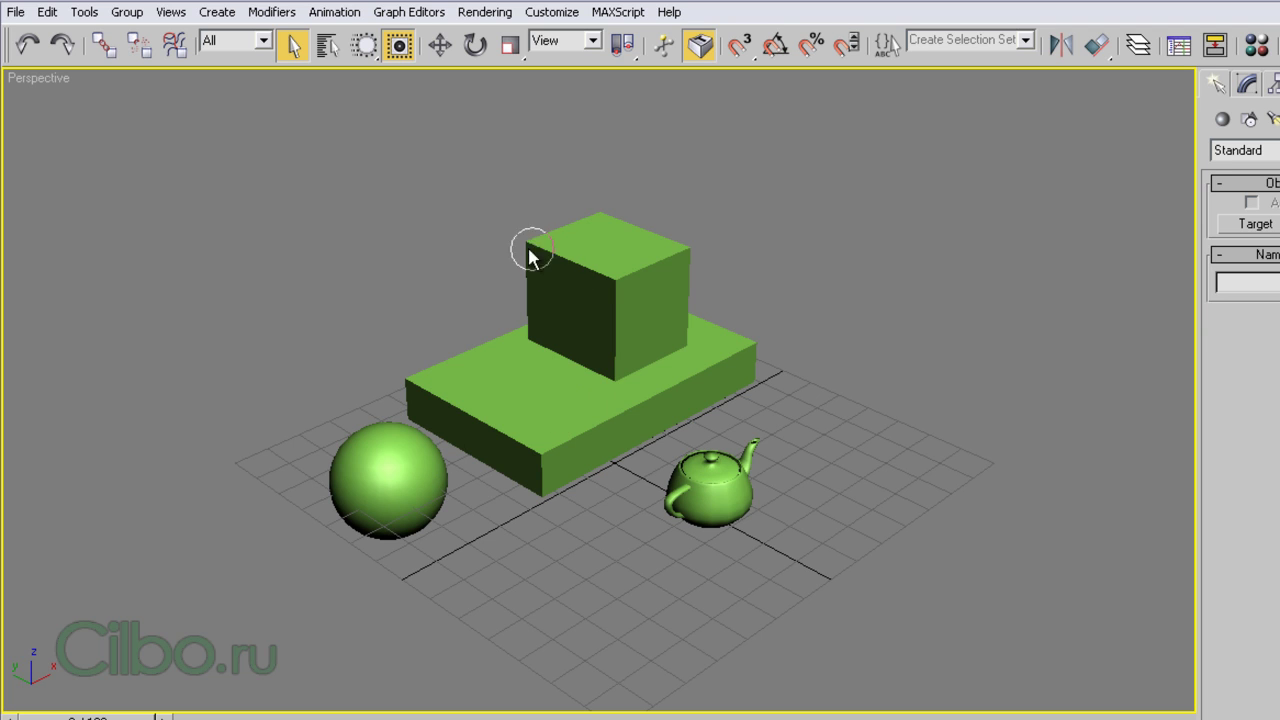
- Paint-select all four objects, then restore Rectangular Selection Region and deselect everything
click(398, 46)
mouse_move(482, 197)
mouse_down()
mouse_move(517, 226)
mouse_move(403, 297)
mouse_move(434, 349)
mouse_move(393, 415)
mouse_move(514, 491)
mouse_move(691, 517)
mouse_up()
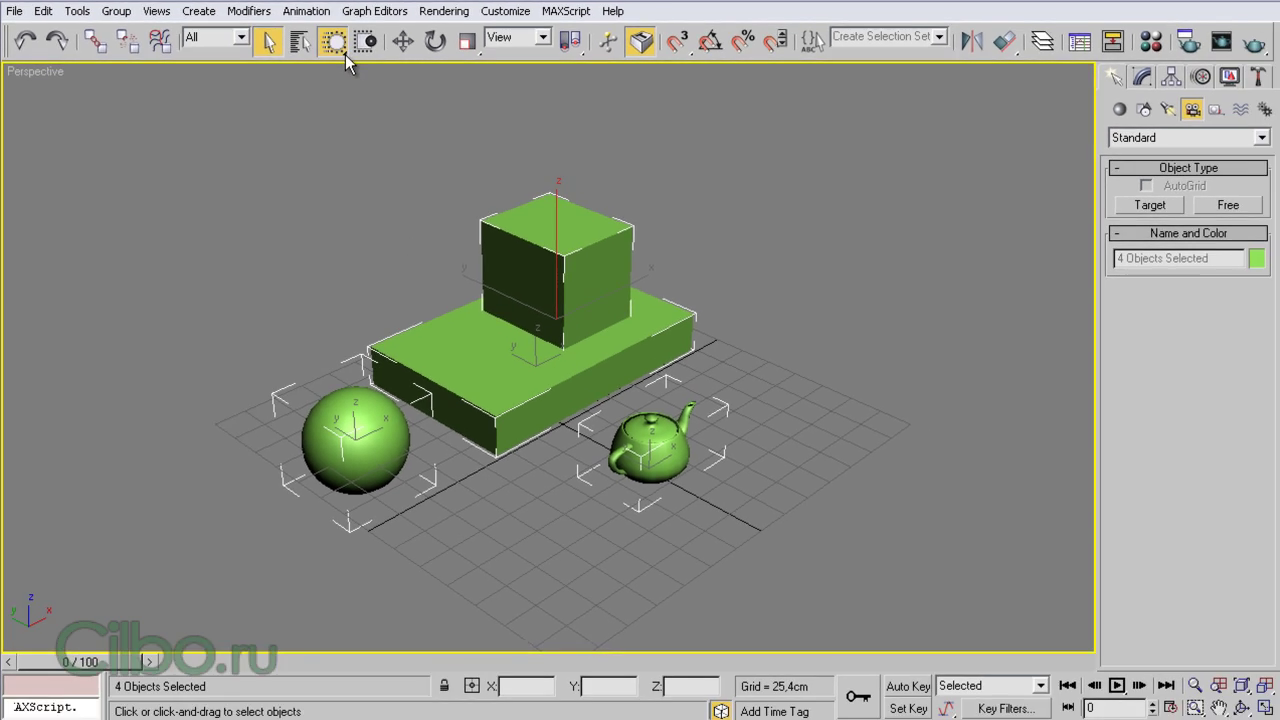
drag(345, 54, 336, 72)
click(375, 107)
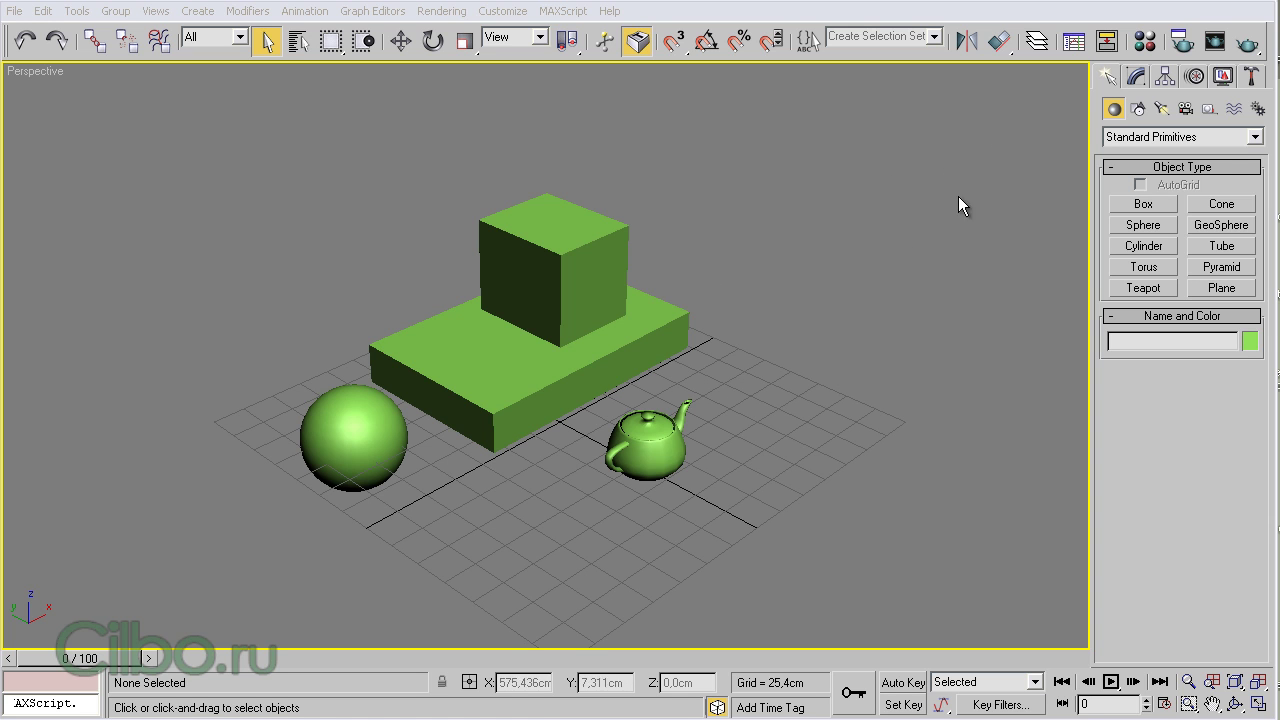
- Draw a circle spline beside the teapot and an arc spanning the front of the grid
click(1138, 108)
click(1143, 241)
mouse_move(742, 421)
mouse_down()
mouse_move(751, 436)
mouse_move(803, 432)
mouse_up()
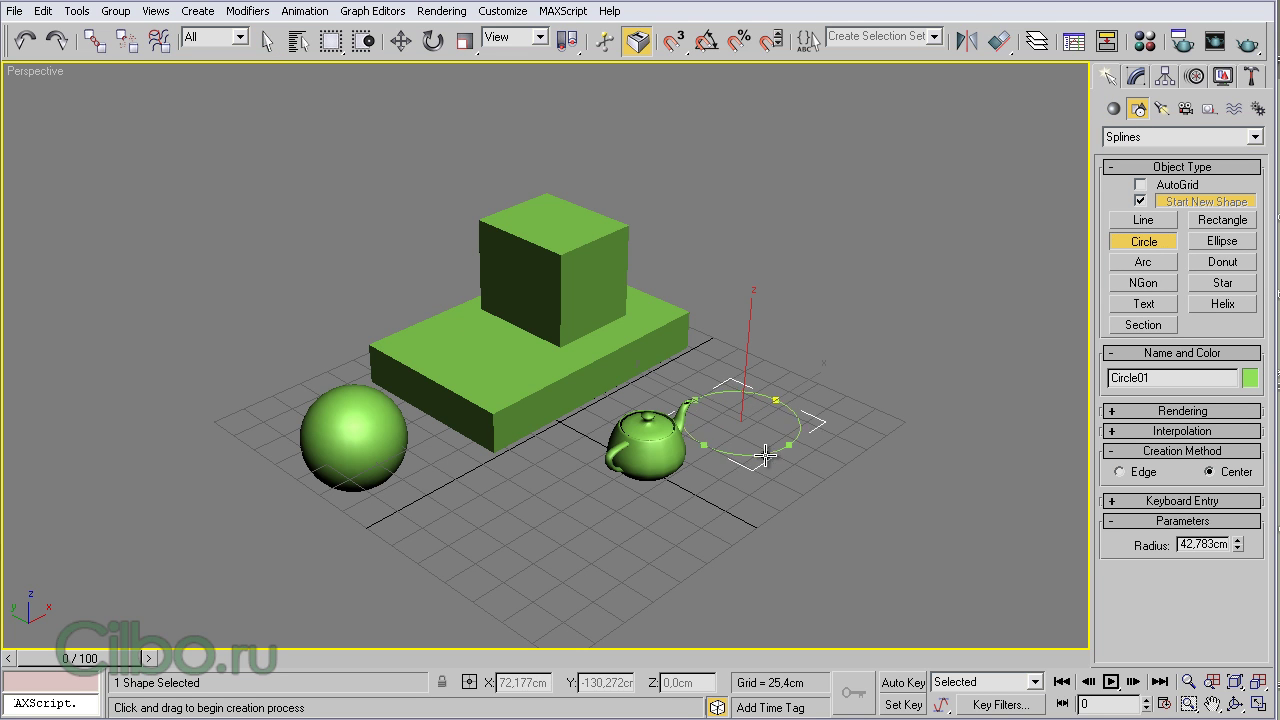
click(1143, 263)
mouse_move(519, 522)
mouse_down()
mouse_move(721, 529)
mouse_move(750, 503)
mouse_up()
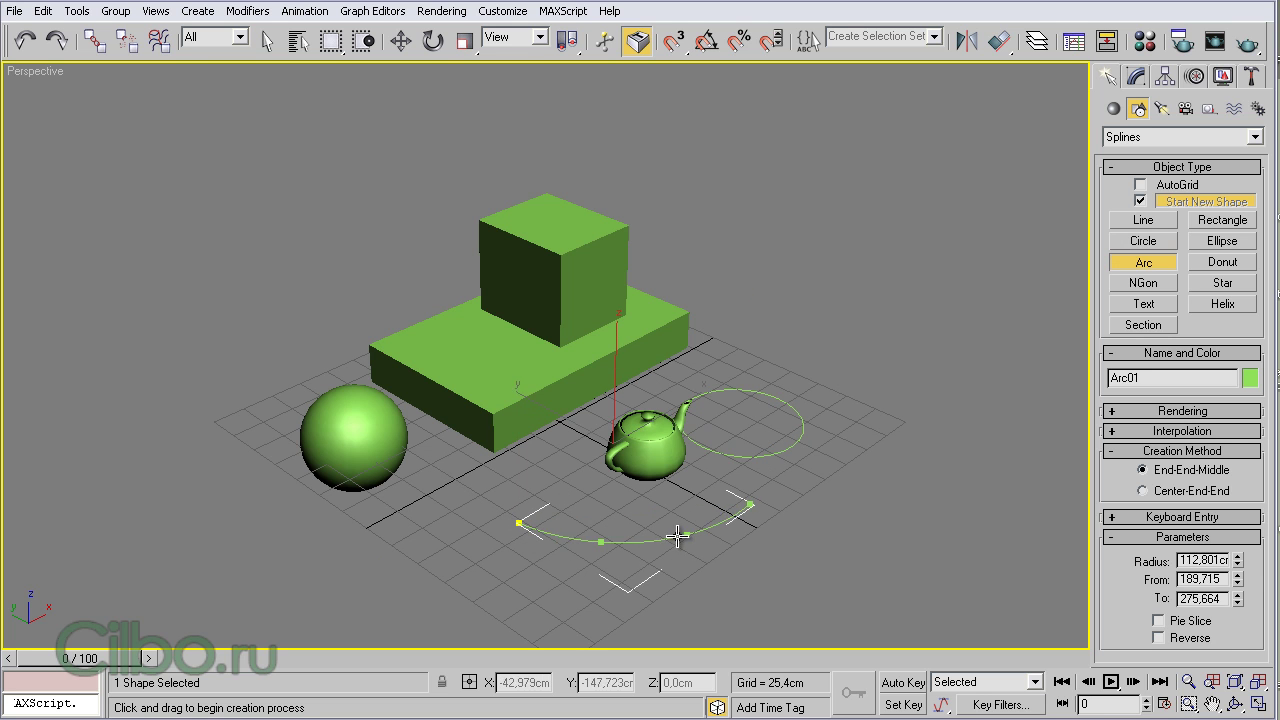
click(646, 581)
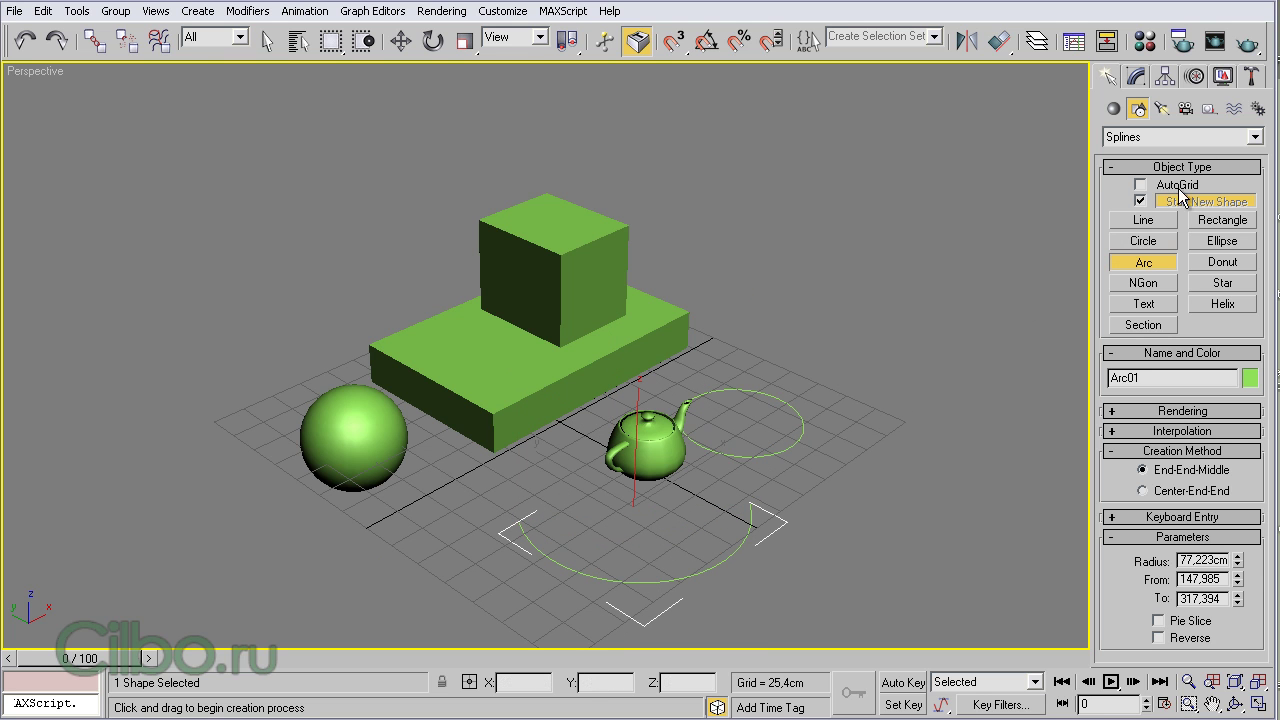
click(1161, 108)
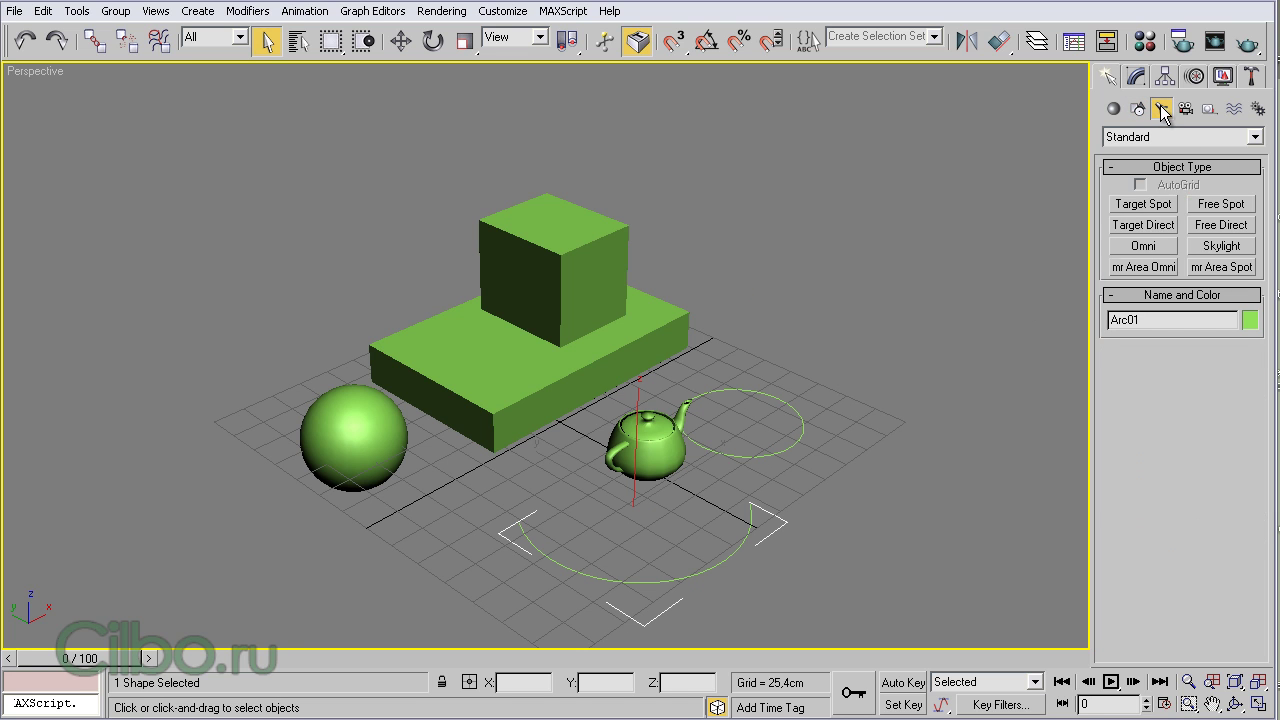
- Place Omni01 beside the teapot, raise it to about 162.6 cm, then deselect it
click(1144, 247)
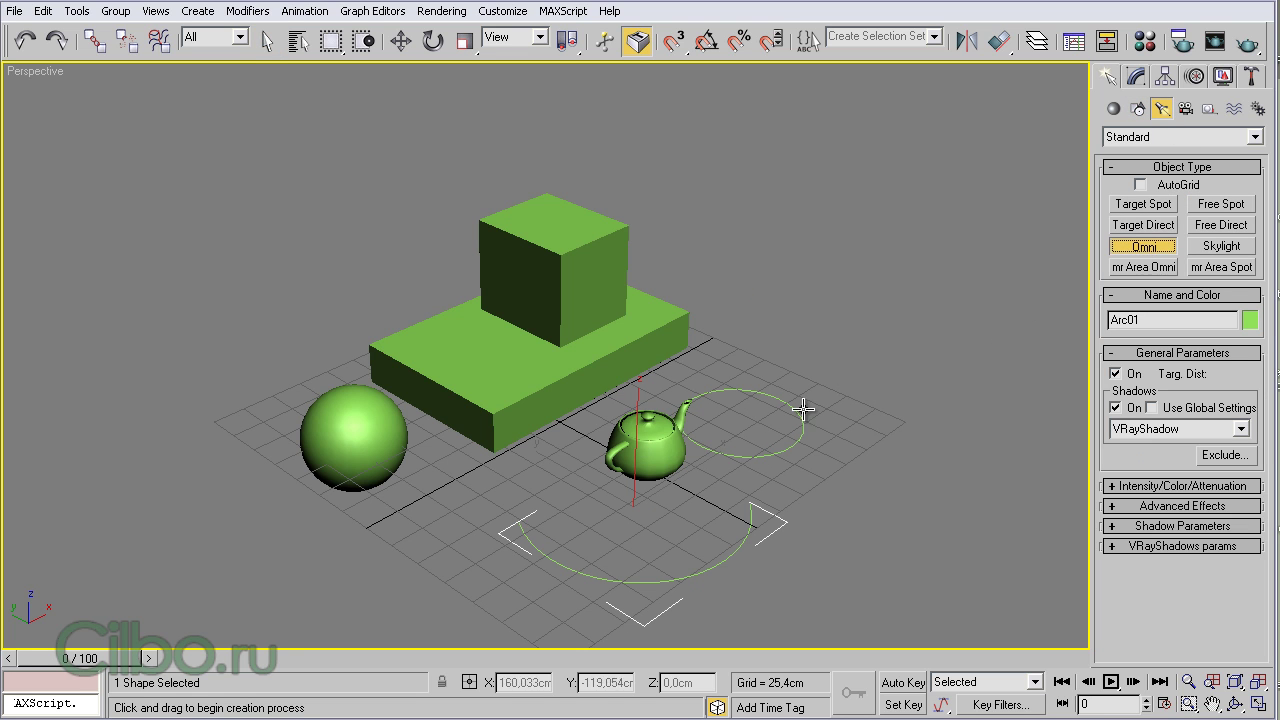
click(740, 440)
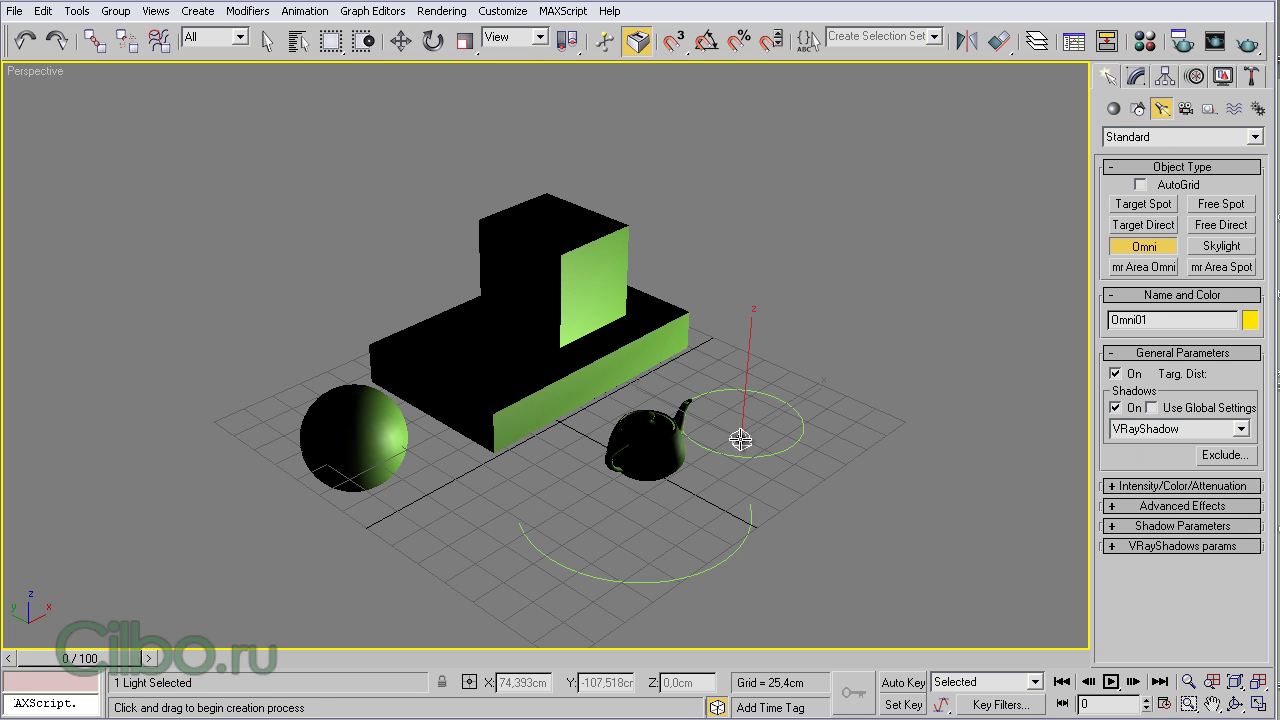
key(w)
mouse_move(745, 385)
mouse_down()
mouse_move(757, 220)
mouse_move(880, 289)
mouse_up()
right_click(880, 289)
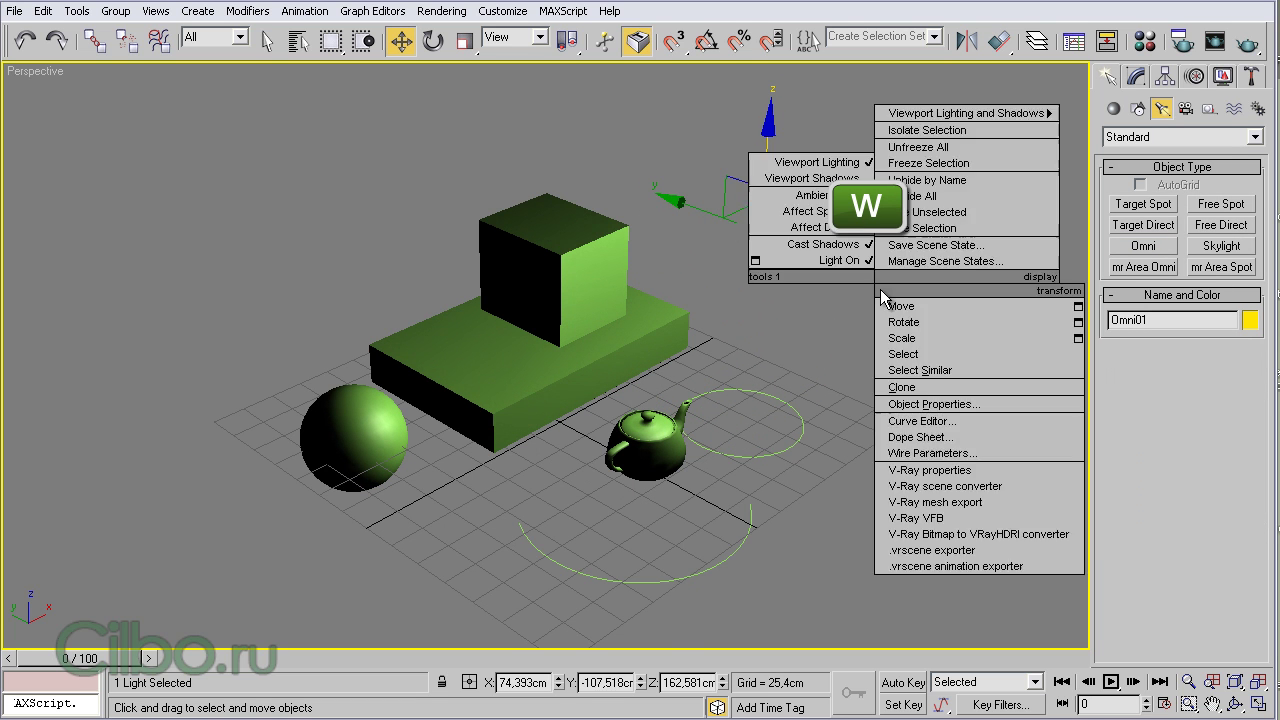
click(881, 291)
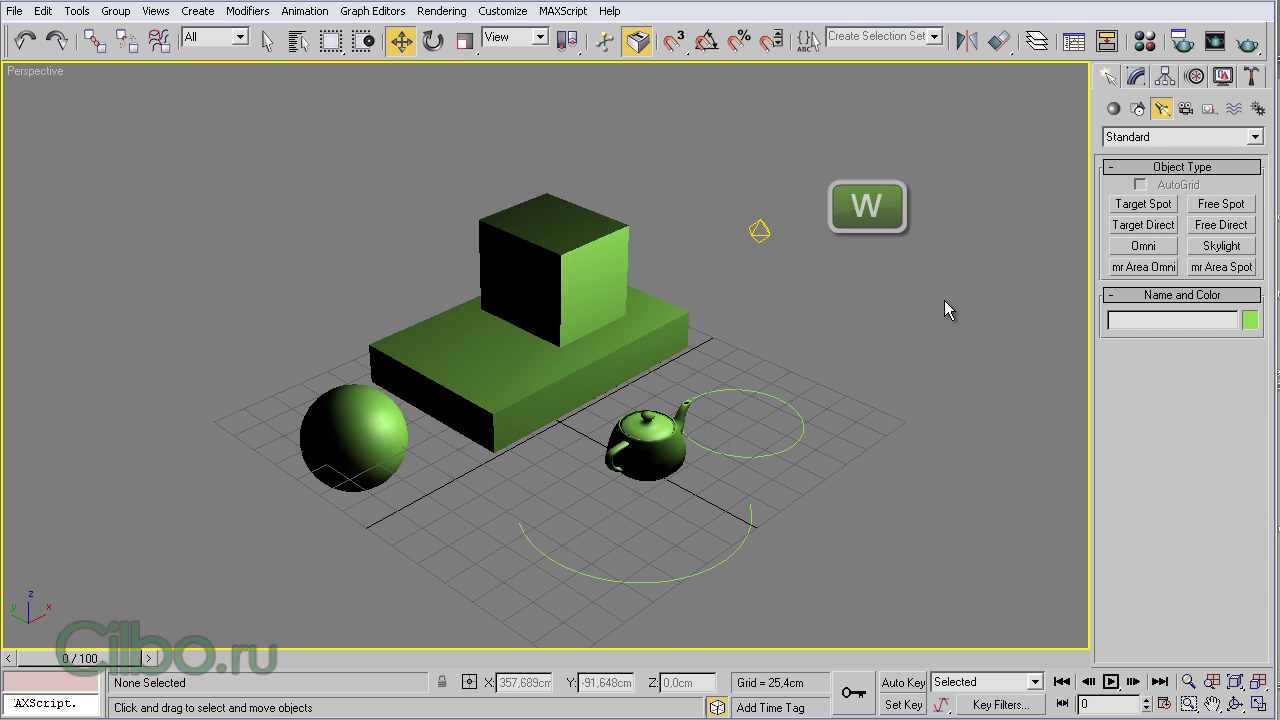
- Create target camera Camera01 on the right aimed at the stacked boxes, then deselect it
click(1186, 110)
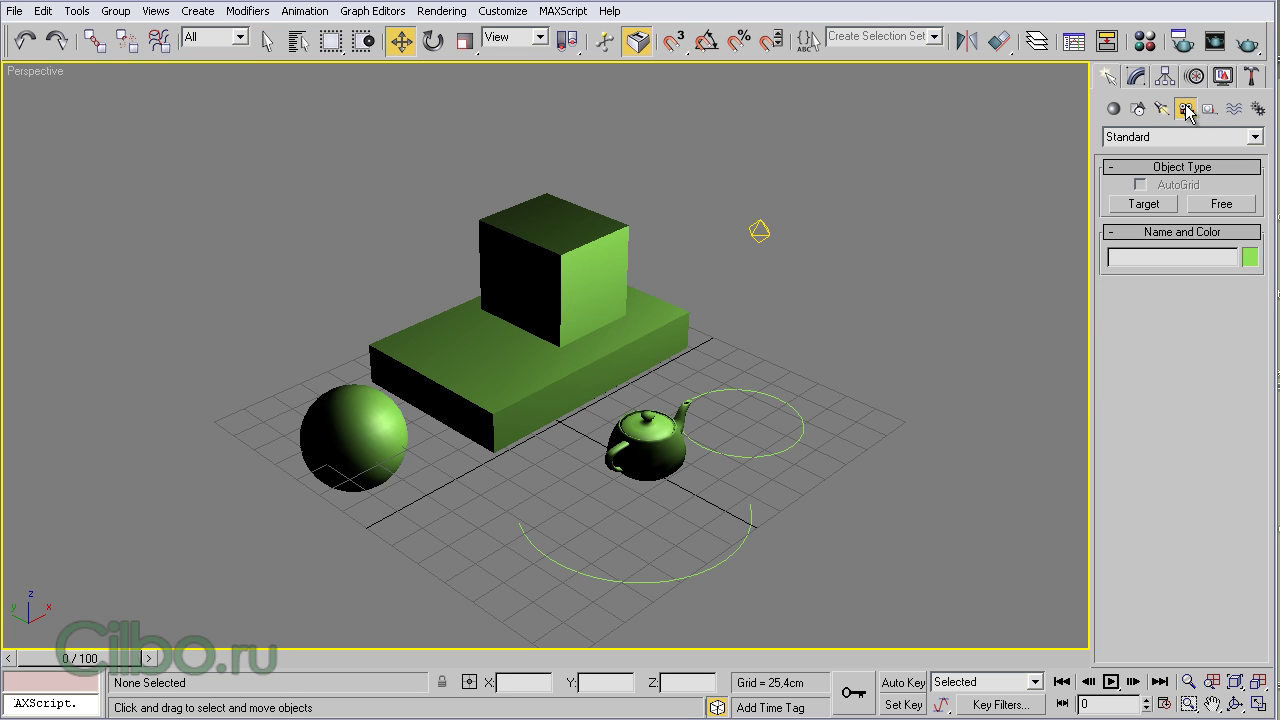
click(1144, 204)
drag(960, 256, 481, 406)
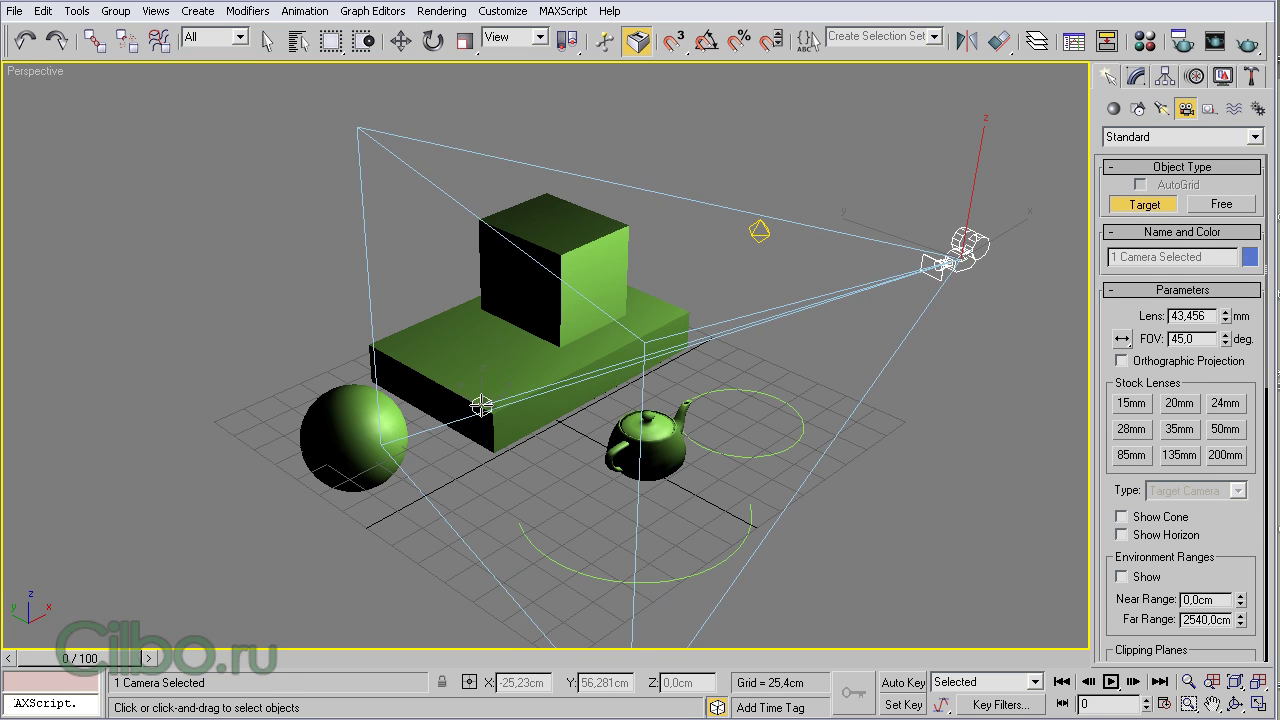
right_click(934, 404)
right_click(934, 404)
click(934, 403)
click(934, 395)
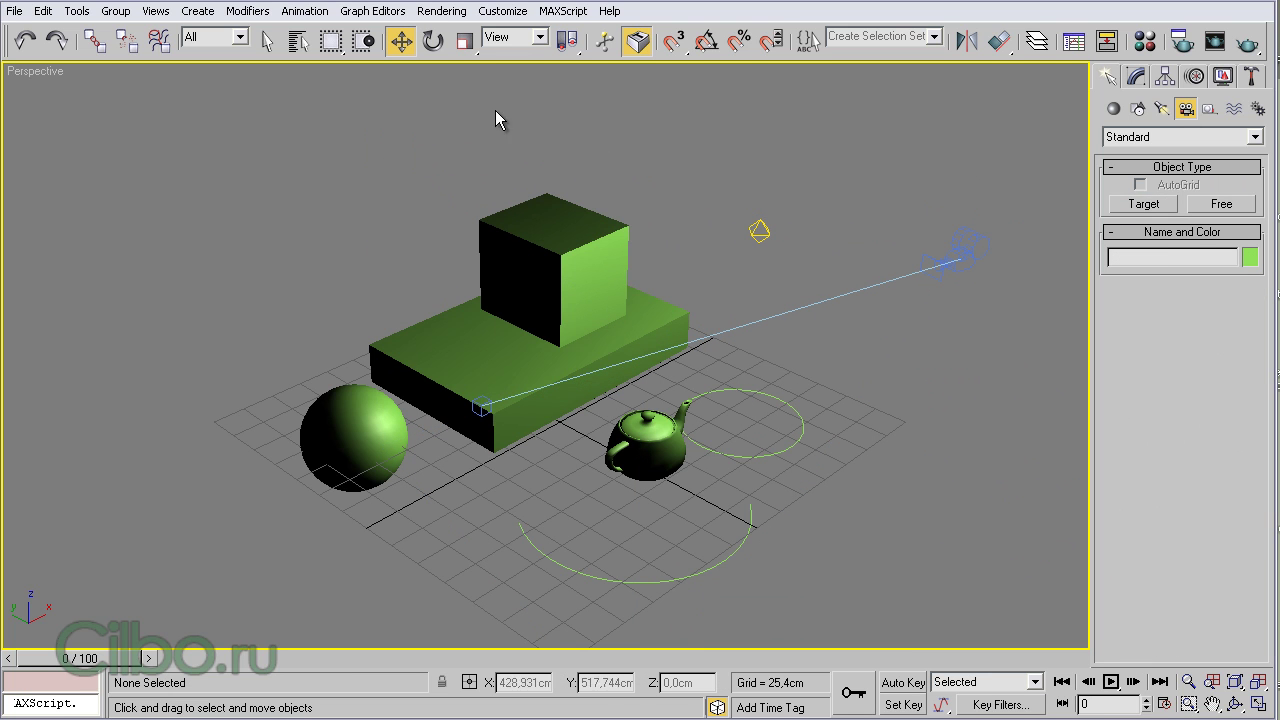
- Open Select From Scene and show shapes, lights and cameras in the object list
click(298, 42)
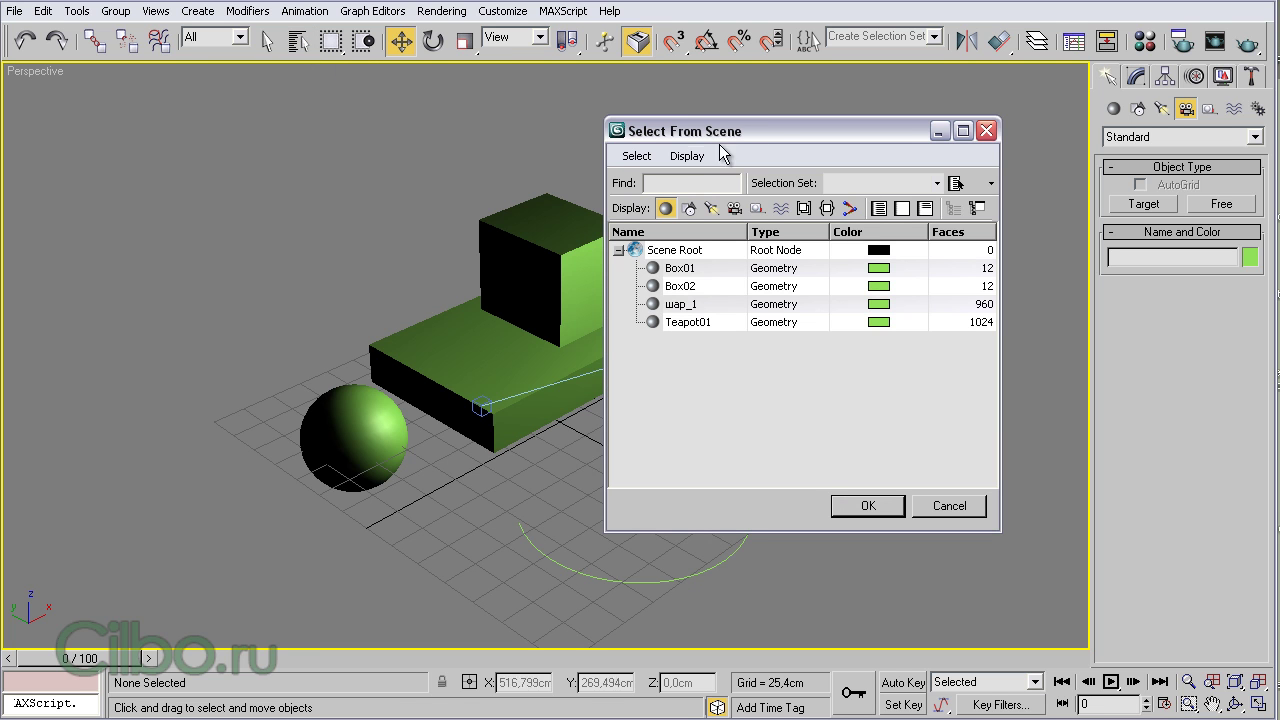
mouse_move(781, 134)
mouse_down()
mouse_move(276, 122)
mouse_move(214, 82)
mouse_up()
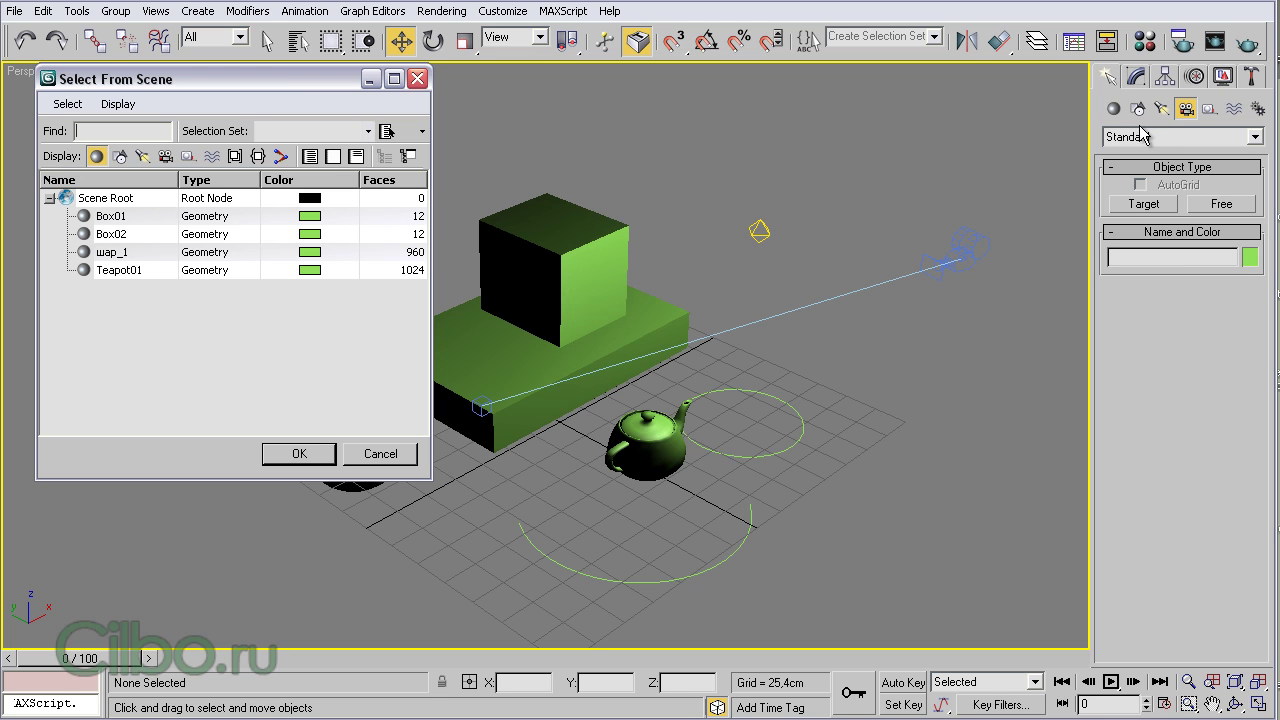
click(120, 157)
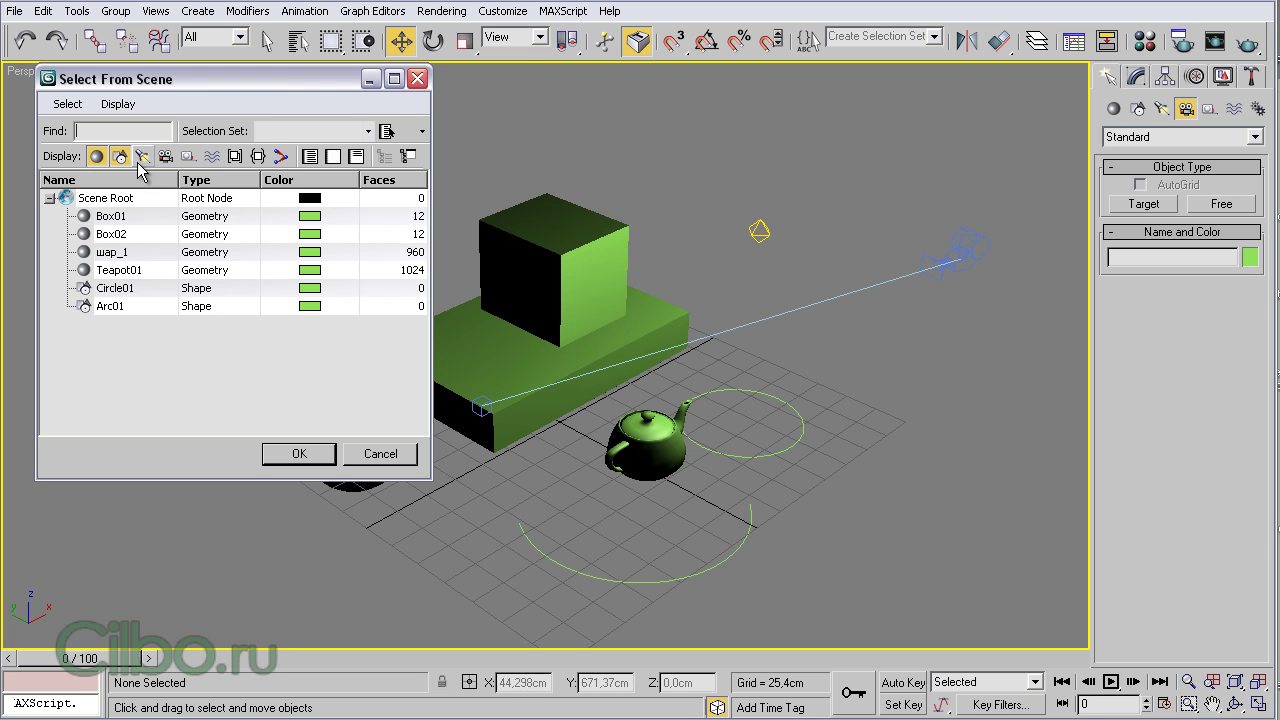
click(142, 157)
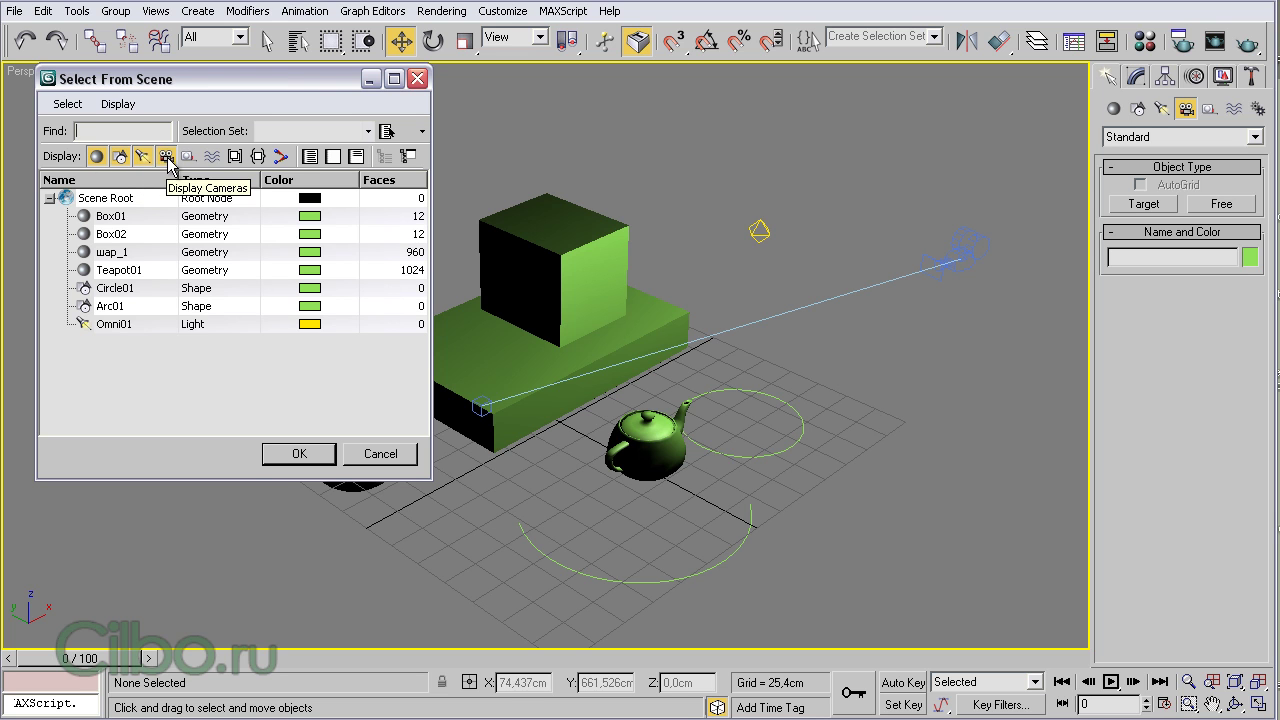
click(165, 157)
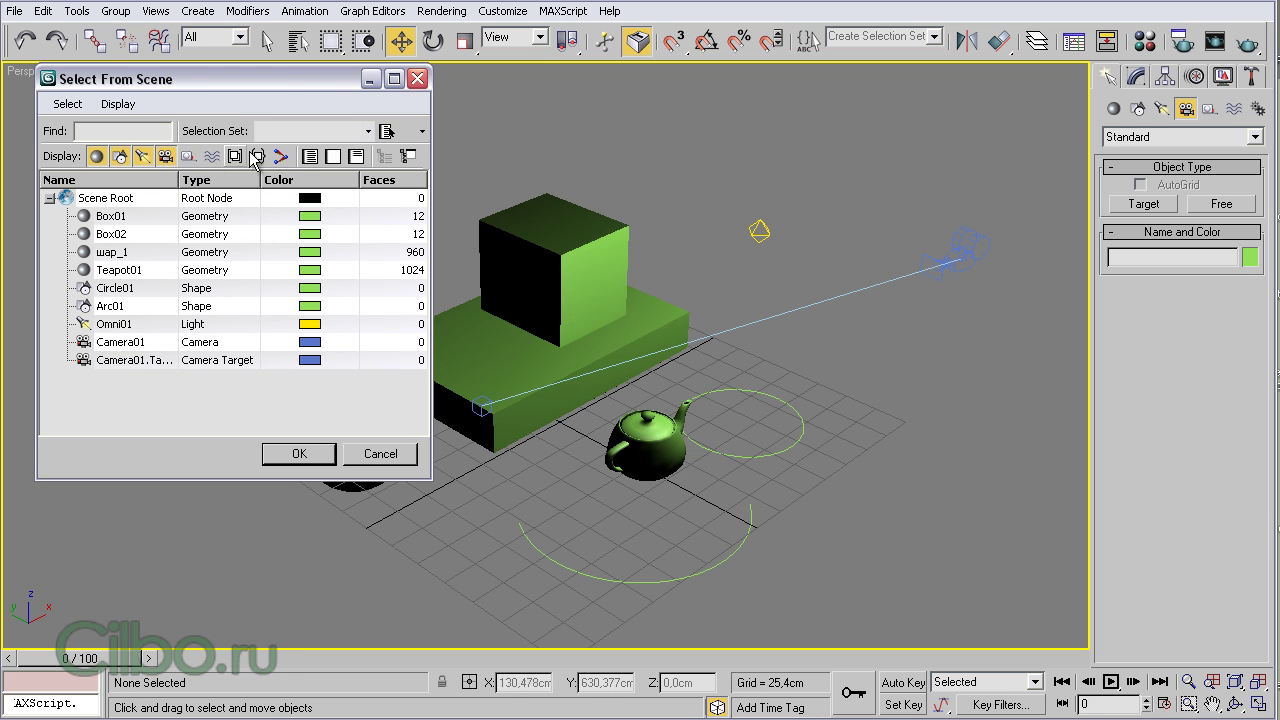
drag(324, 77, 332, 66)
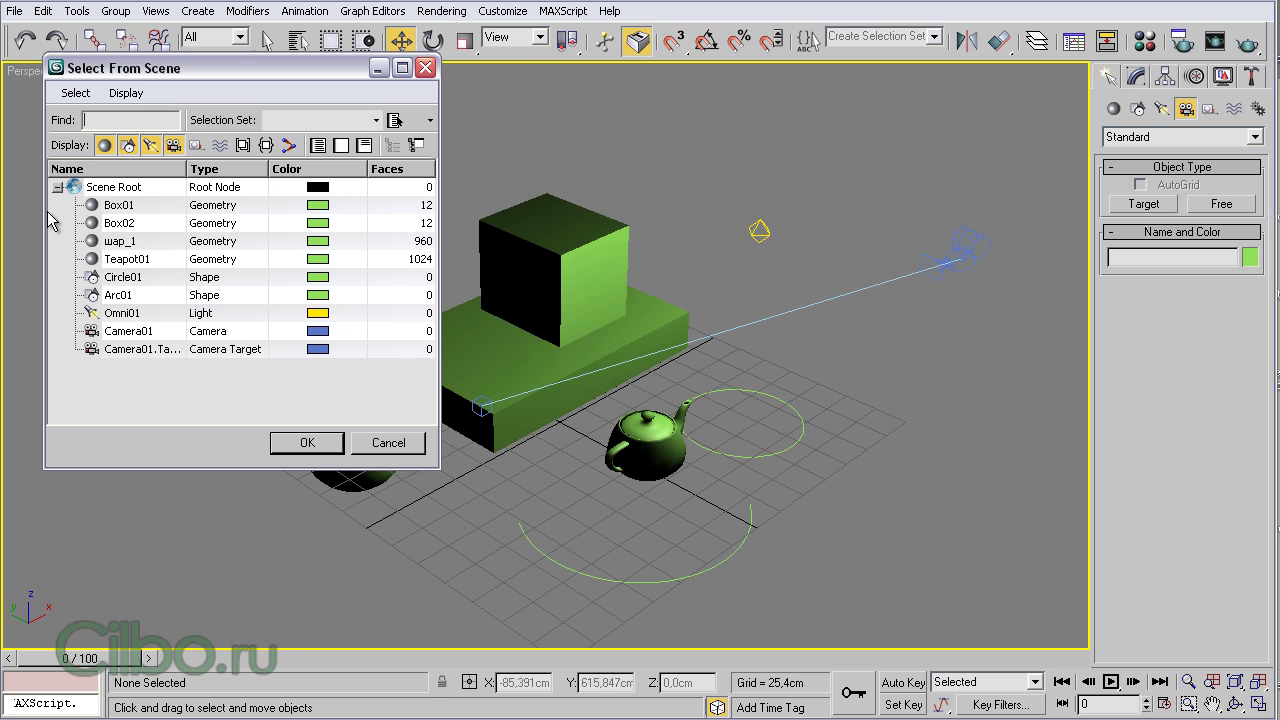
- Hide geometry, shapes and lights so only cameras list, then pick Camera01 and Camera01.Target
click(105, 146)
click(128, 146)
click(150, 146)
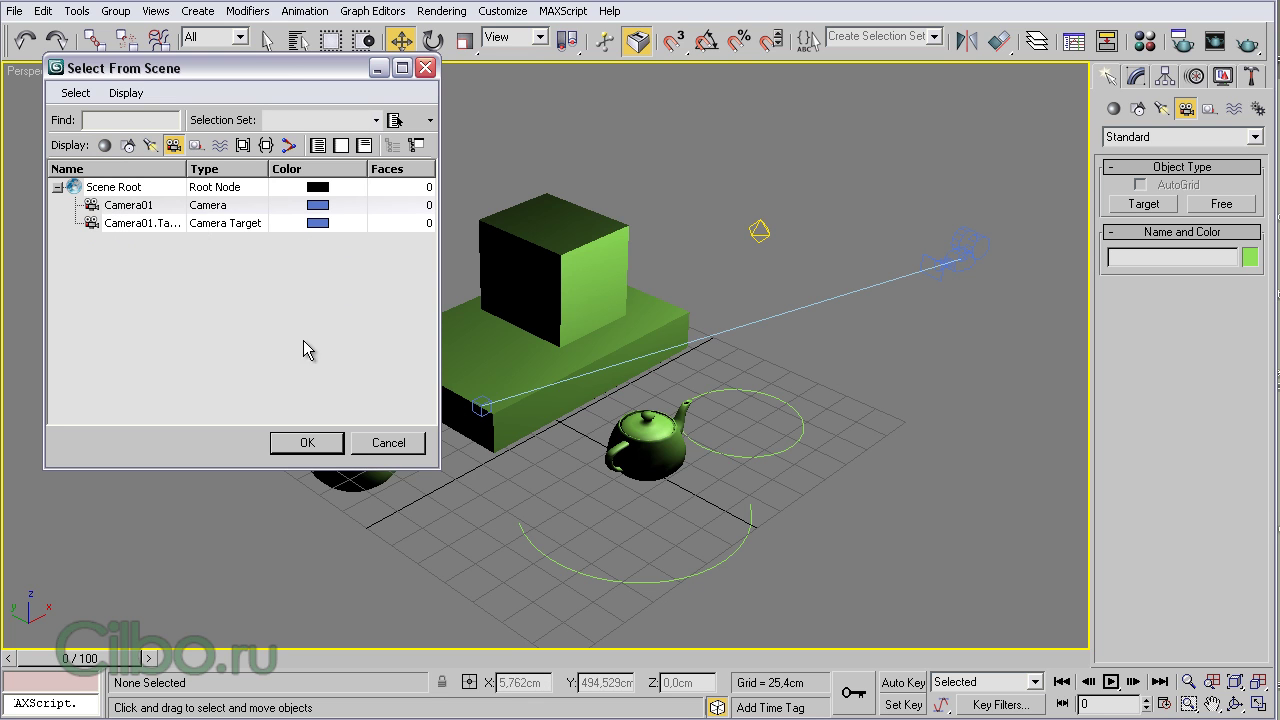
click(118, 210)
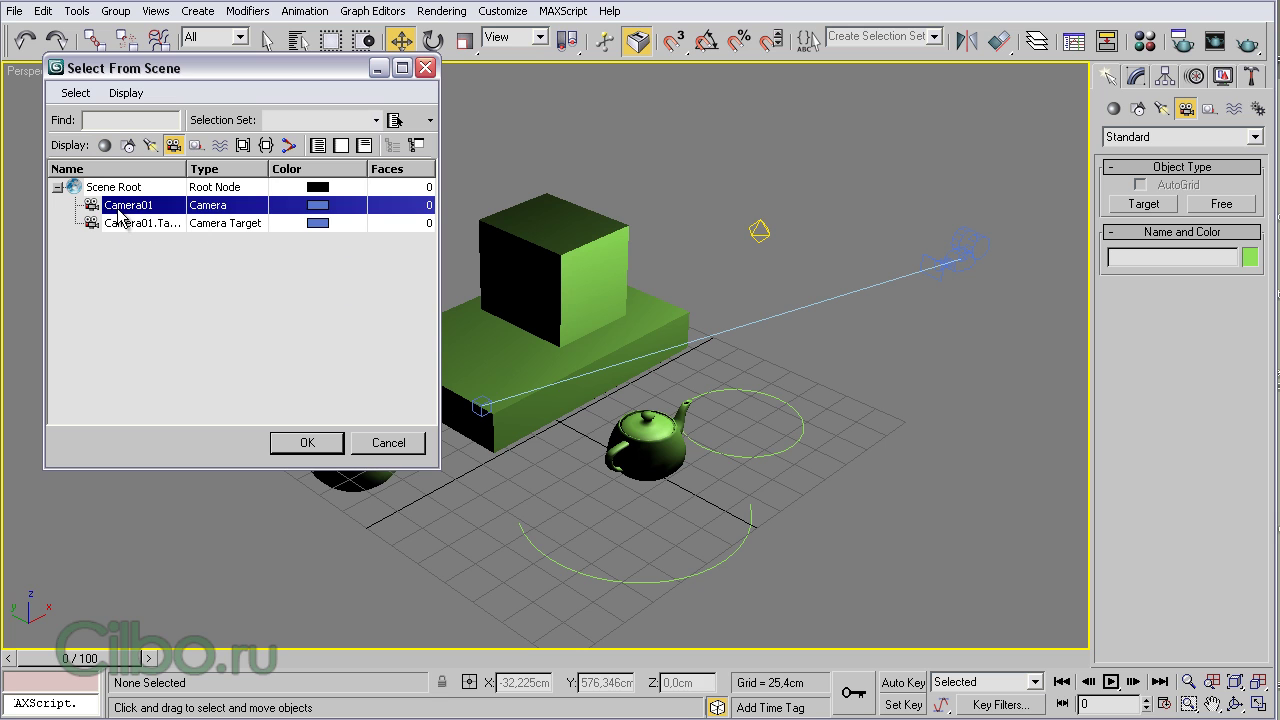
shift+click(122, 224)
- Confirm the camera selection, then select Box01 from a geometry-only object list
click(308, 443)
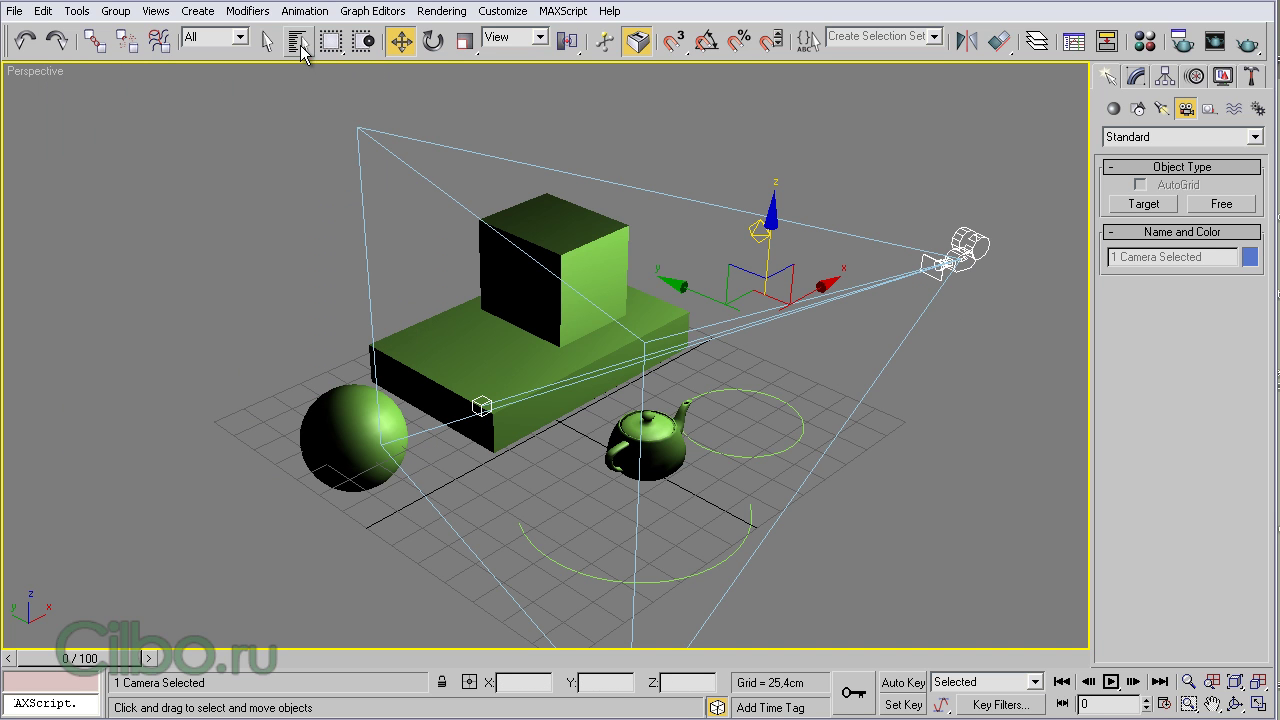
click(298, 46)
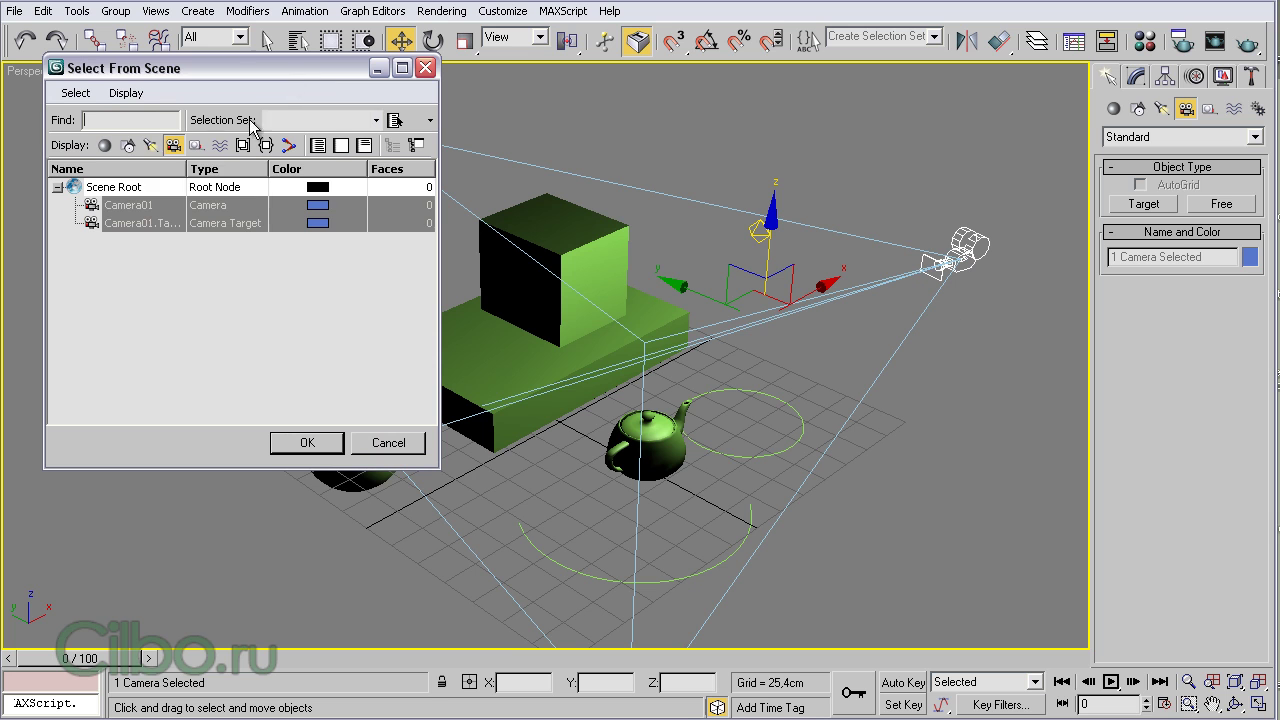
click(105, 146)
click(174, 145)
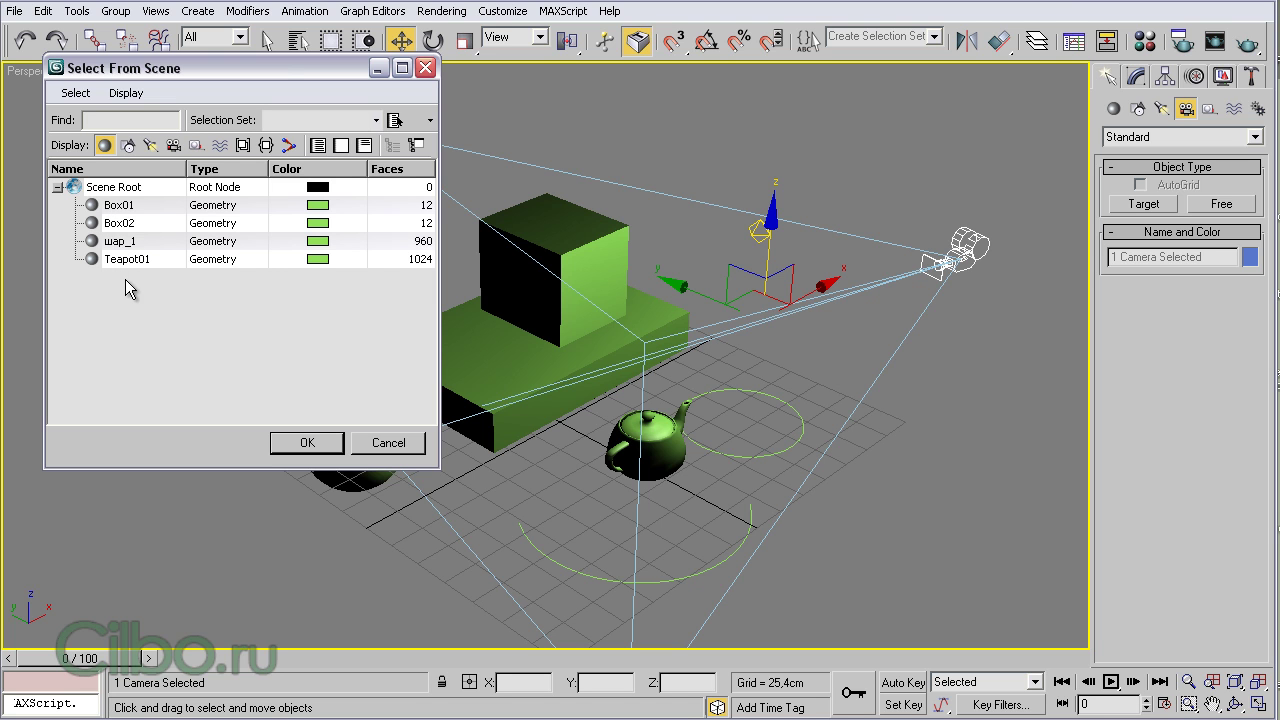
mouse_move(209, 67)
mouse_down()
mouse_move(174, 143)
mouse_move(208, 79)
mouse_move(198, 82)
mouse_up()
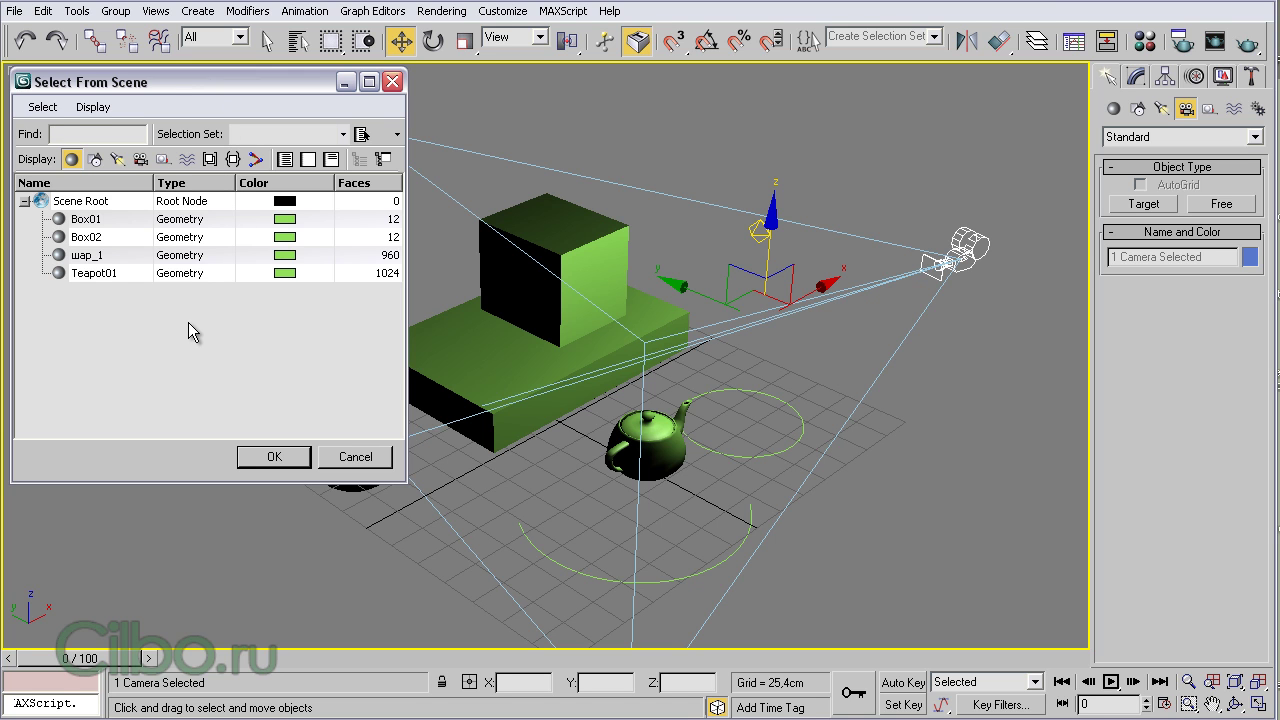
click(66, 219)
click(272, 456)
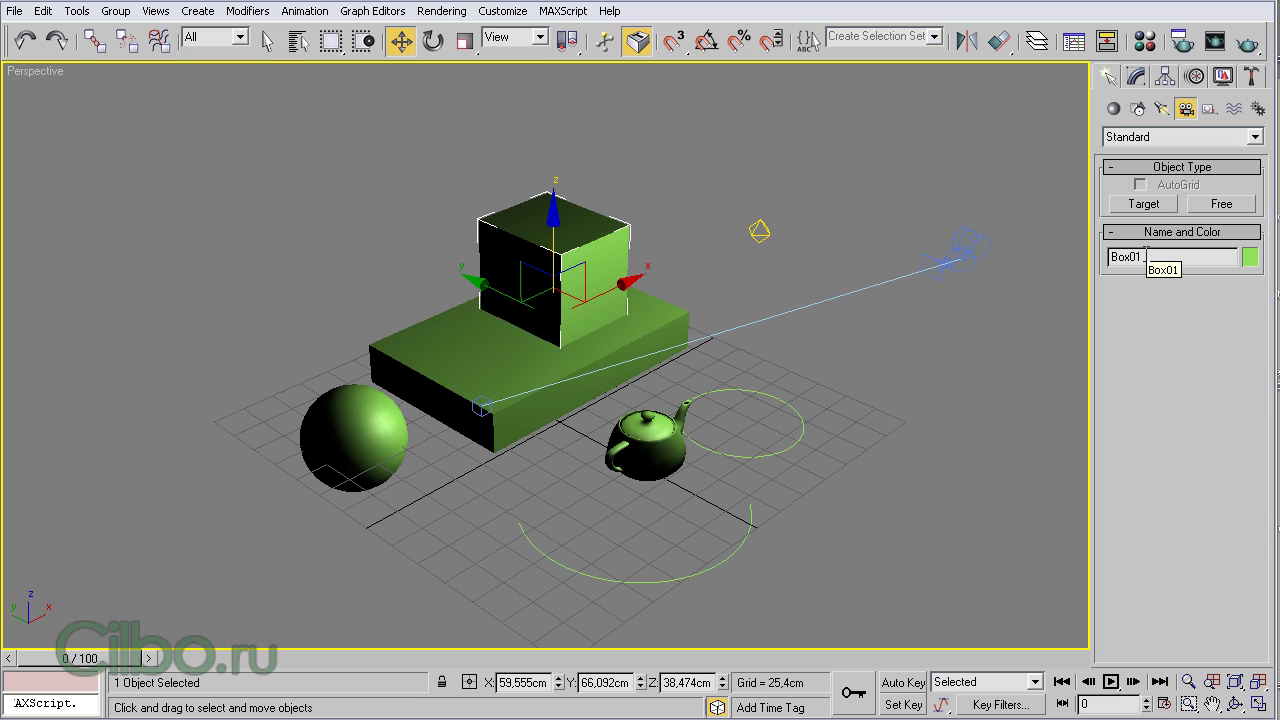
- Check Box01's name field, clear the selection, and close the reopened object list unused
double_click(1146, 254)
click(370, 174)
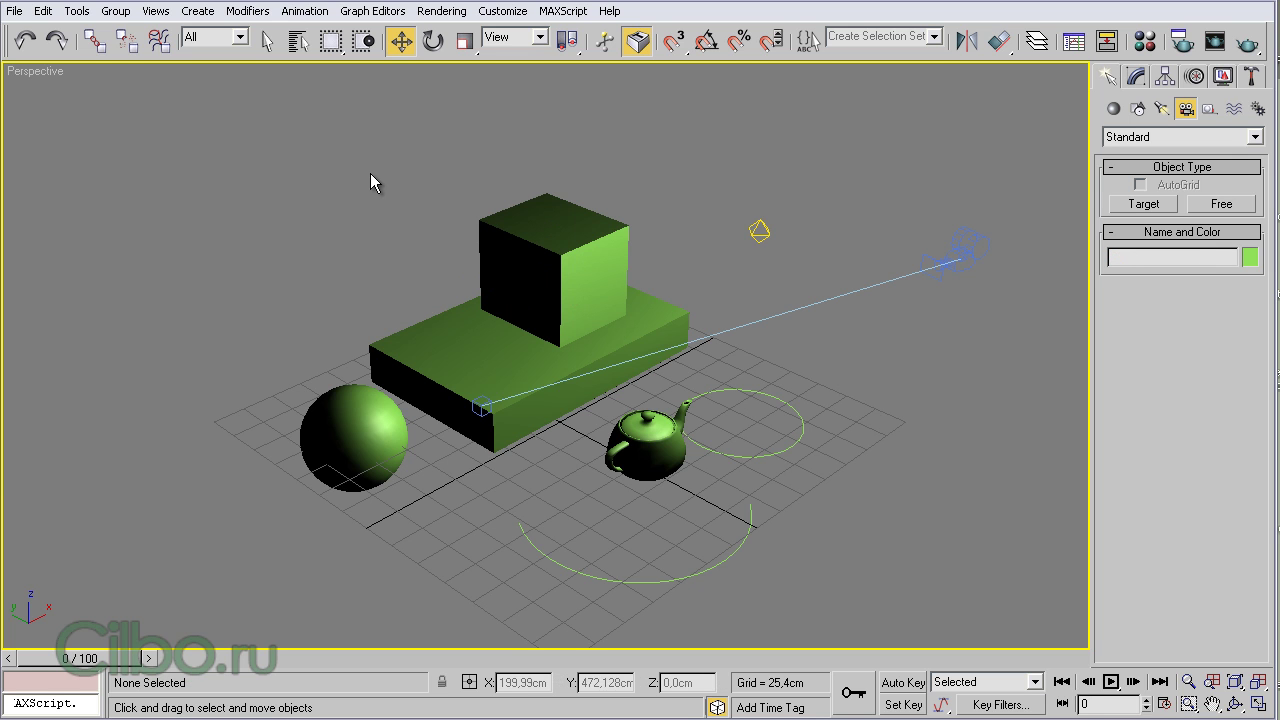
click(298, 40)
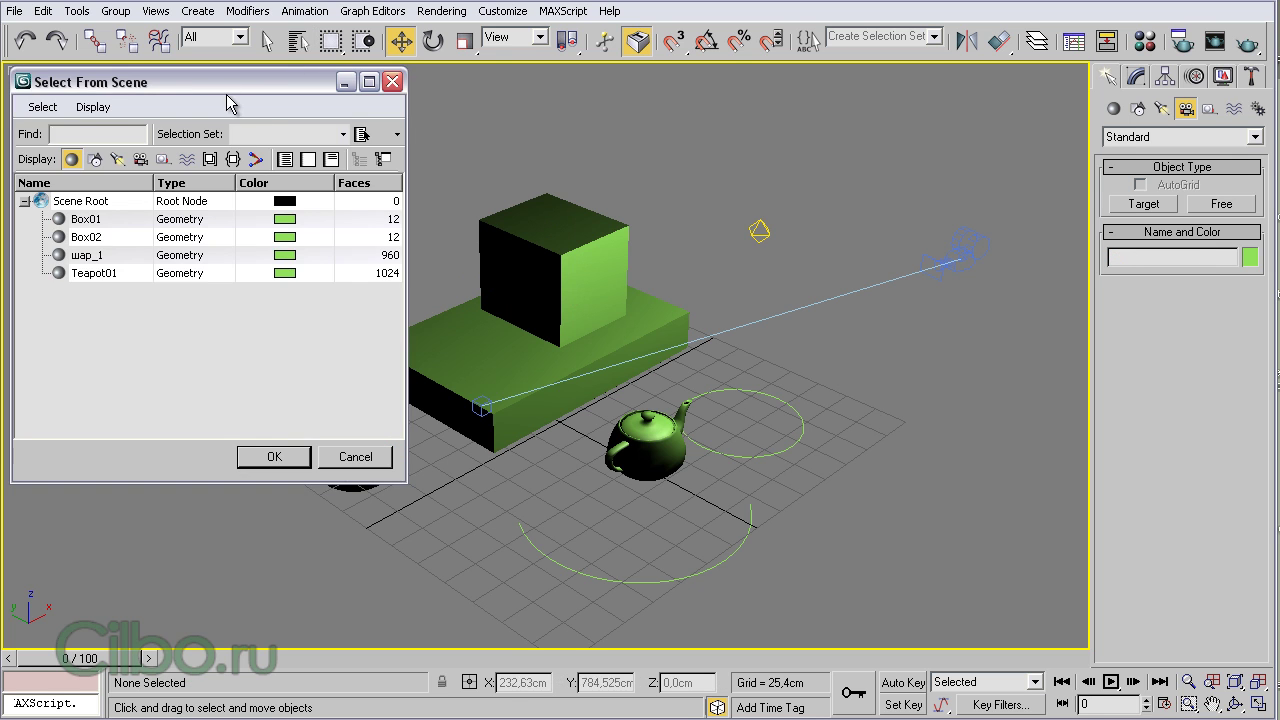
drag(222, 84, 276, 77)
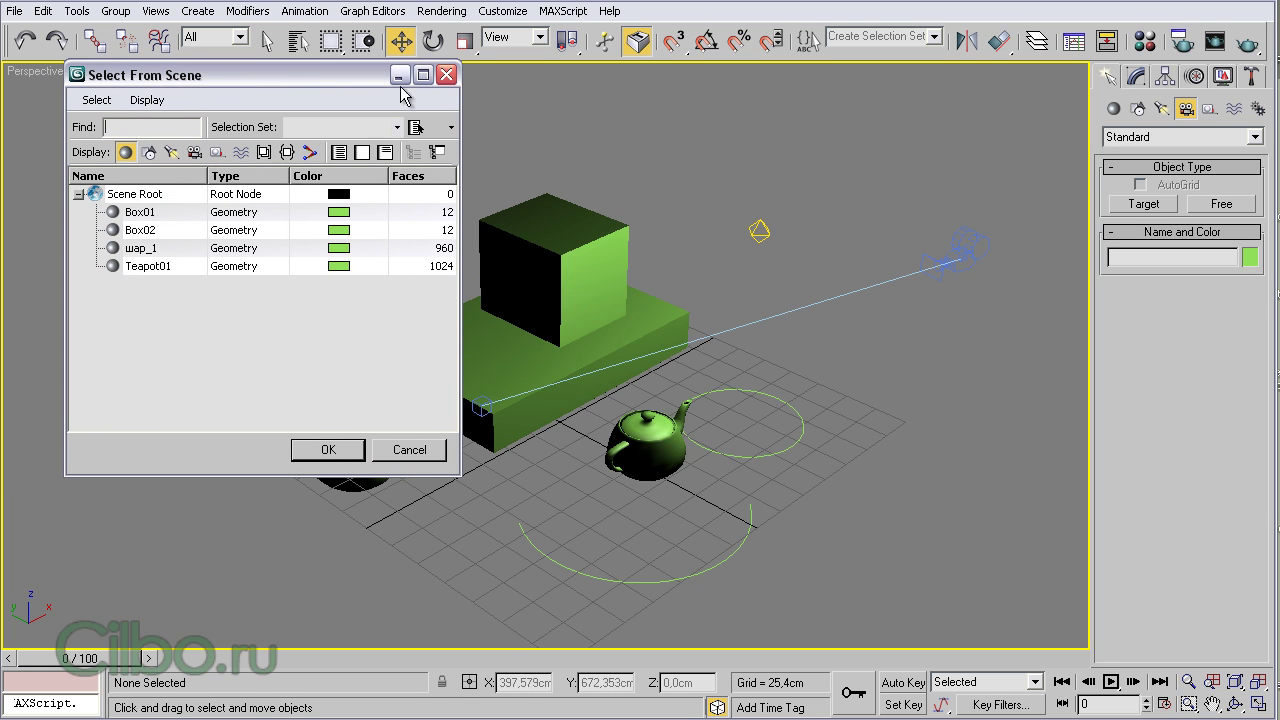
click(444, 76)
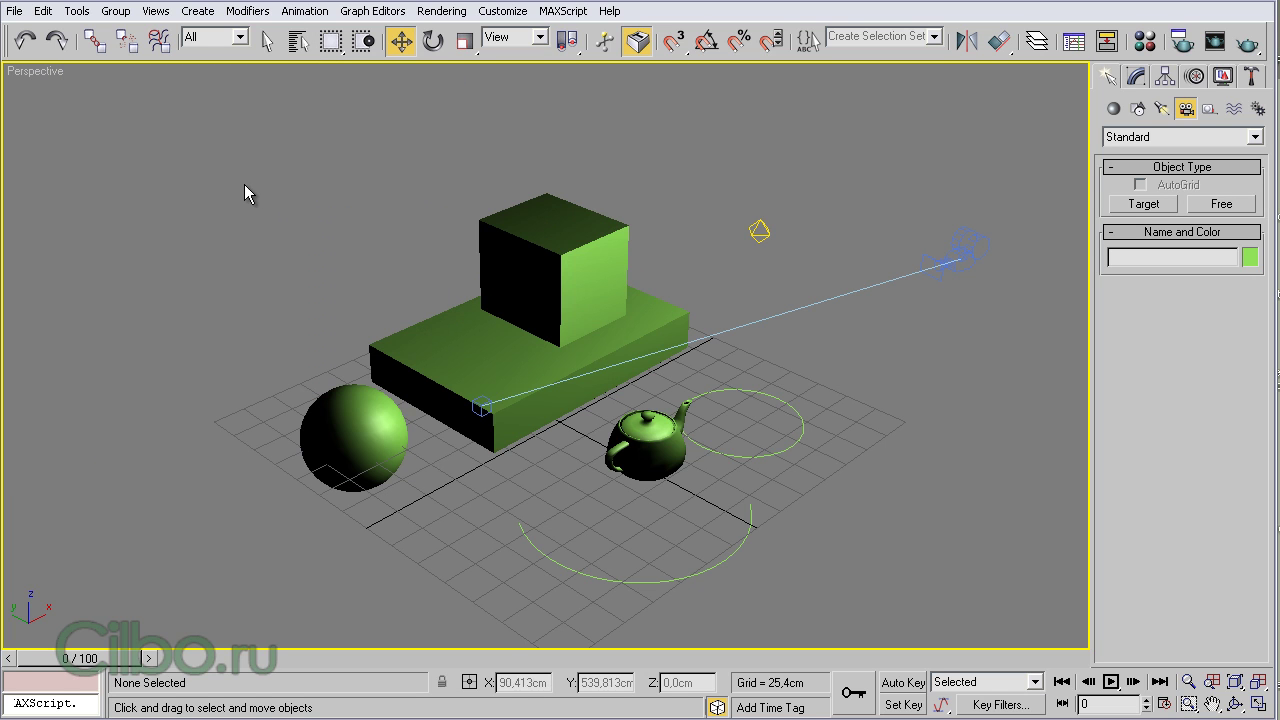
- With the selection filter at All, select the top box, Box02 and the sphere
click(240, 38)
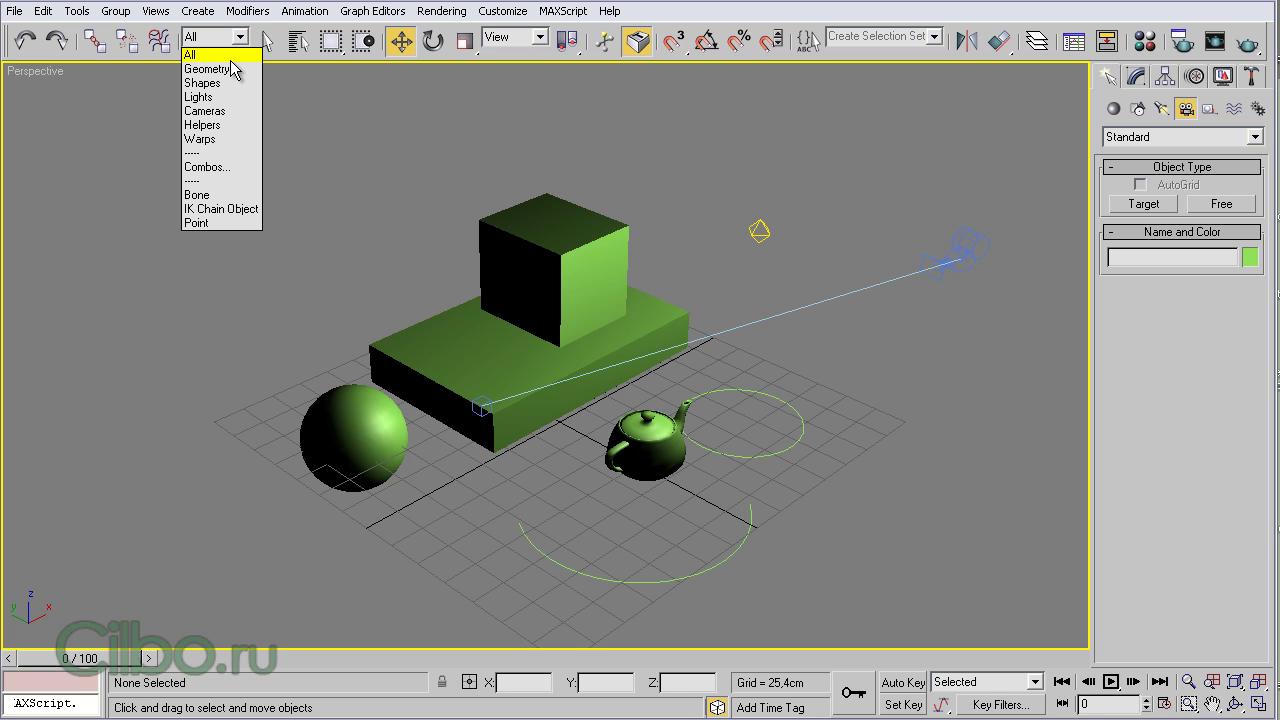
click(293, 165)
click(515, 235)
click(458, 355)
click(367, 404)
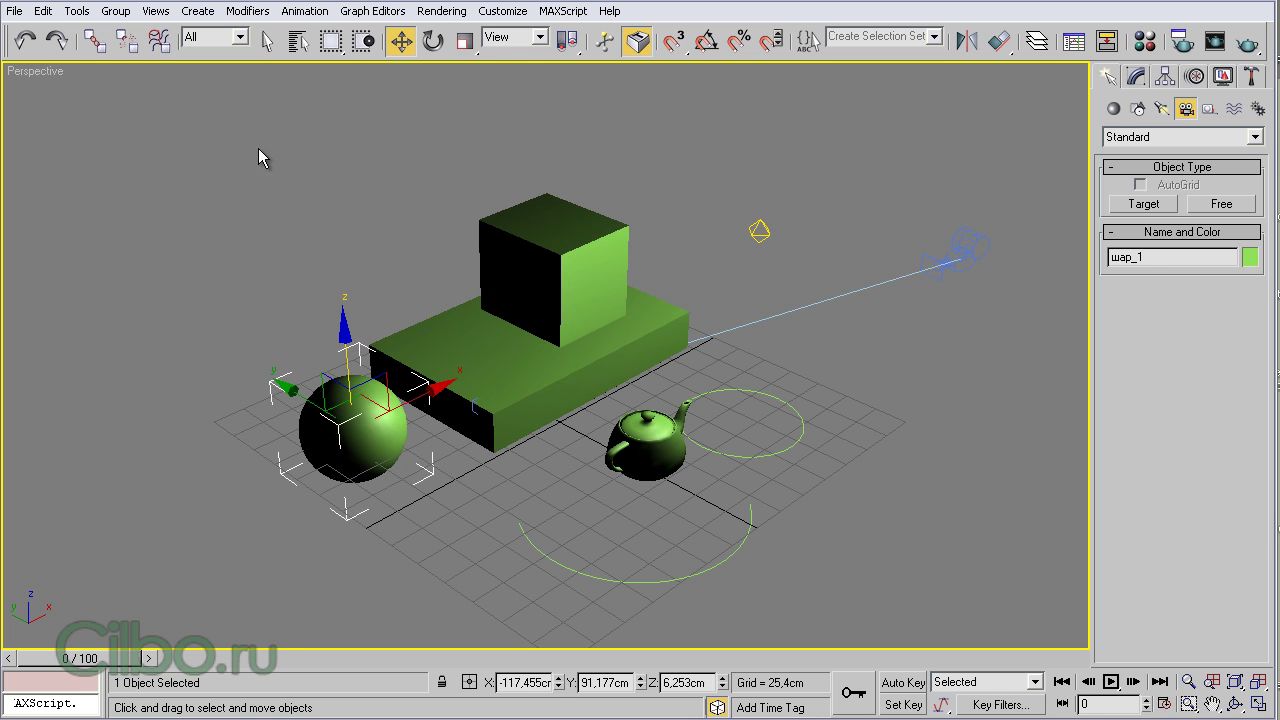
- Set the selection filter to Lights and select, then deselect, Omni01
click(242, 38)
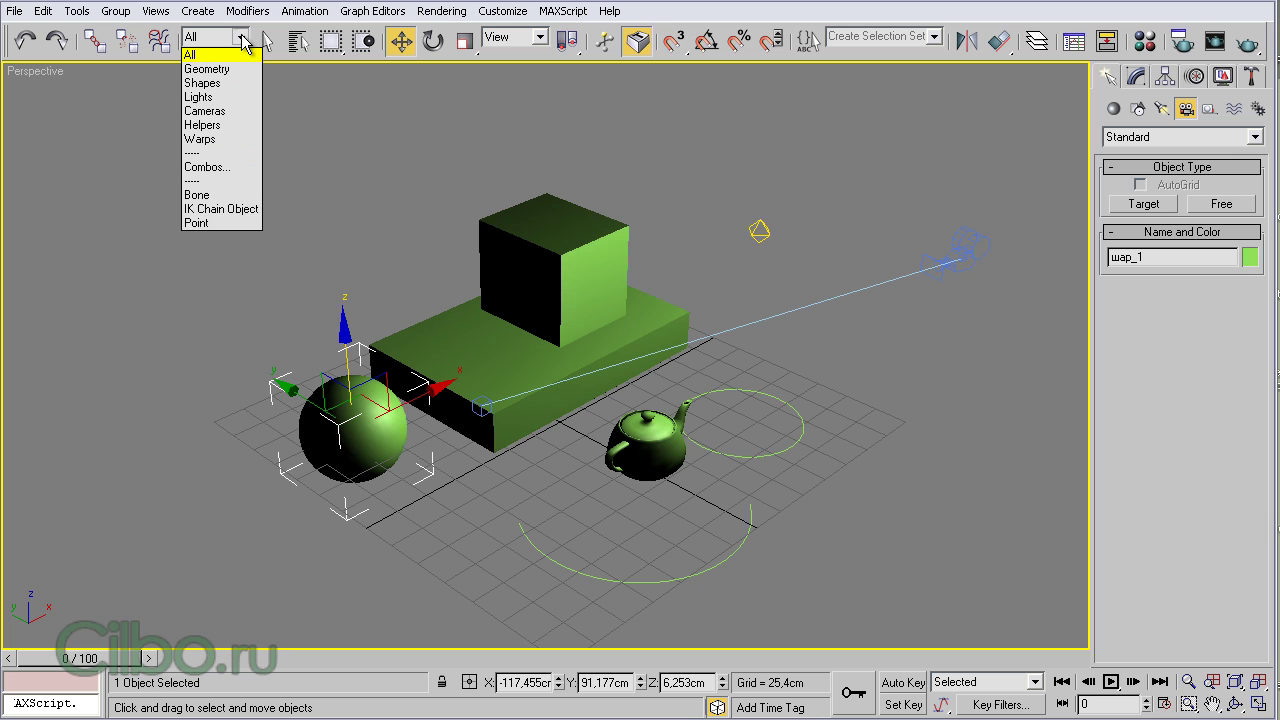
click(203, 99)
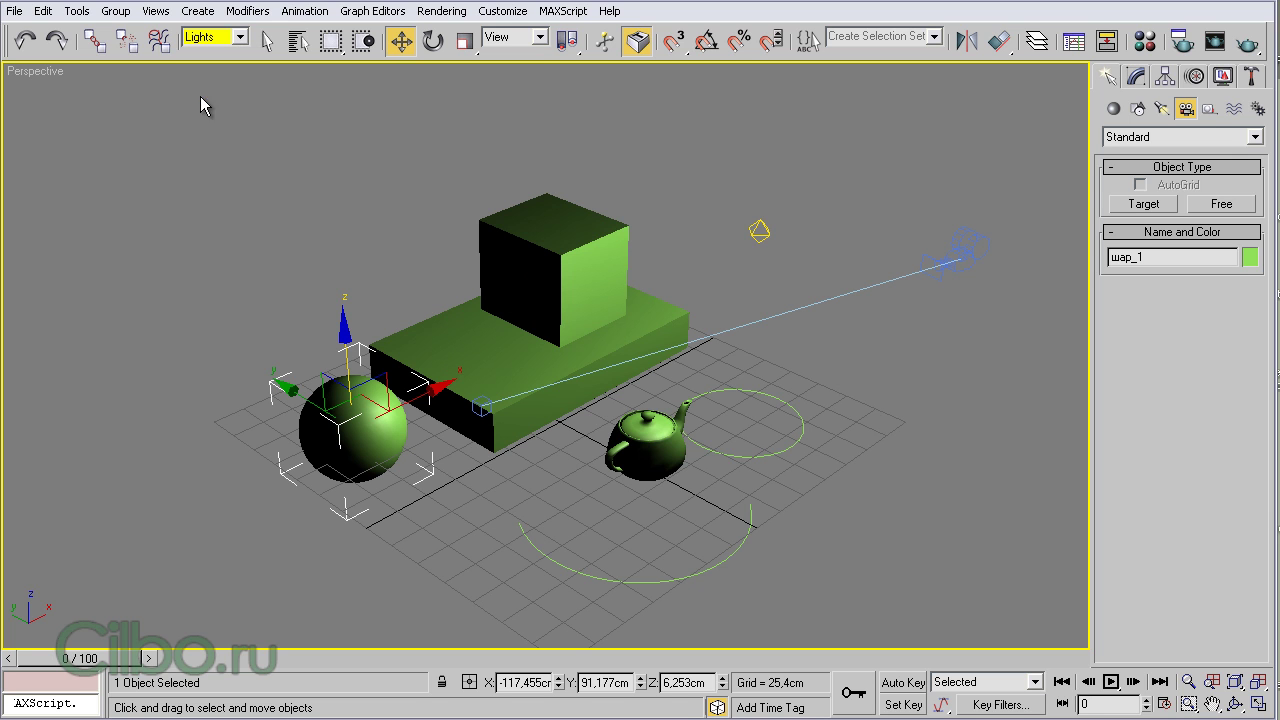
click(256, 252)
click(758, 230)
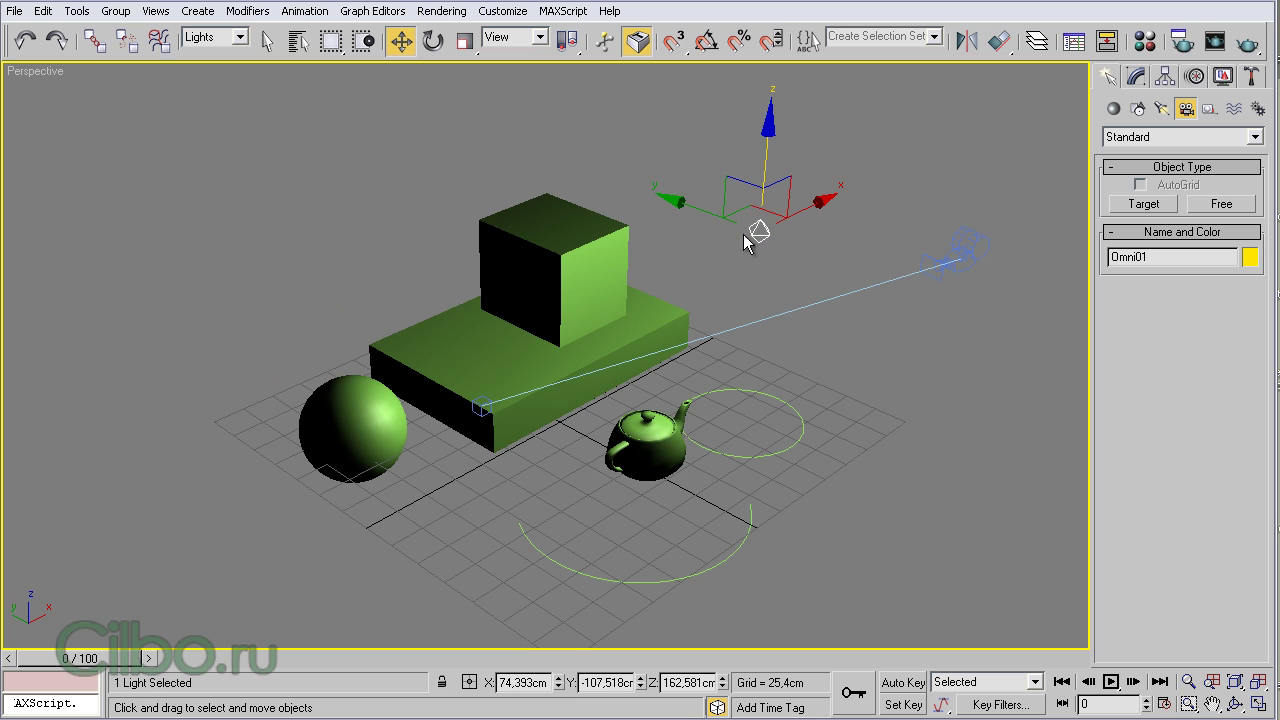
click(680, 150)
- Set the filter to Cameras, select and deselect the camera, then return the filter to All
click(240, 37)
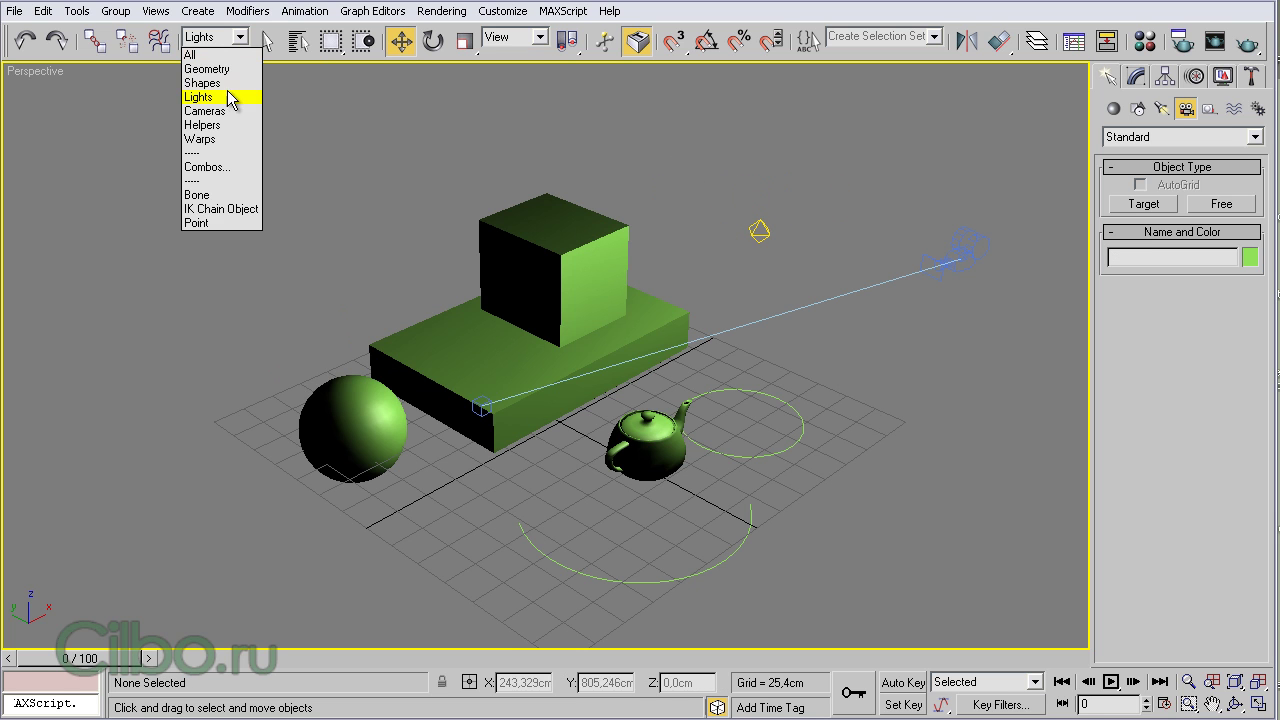
click(220, 111)
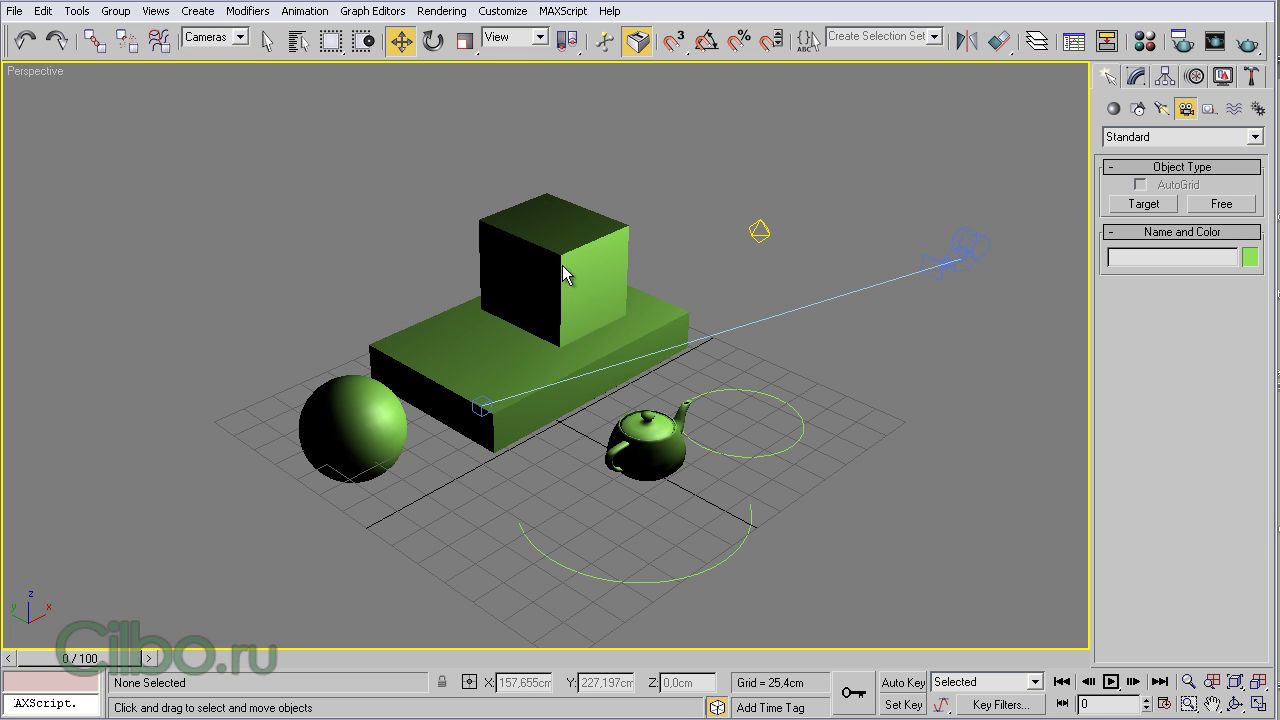
click(964, 247)
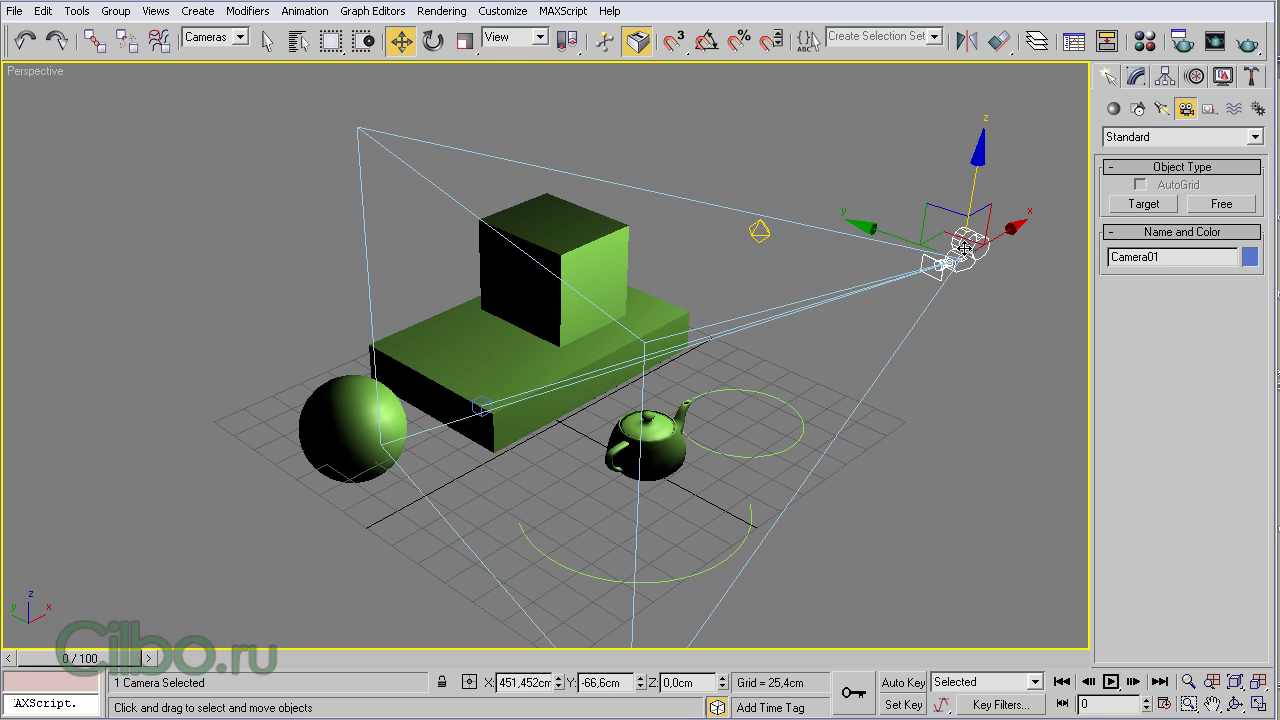
click(232, 121)
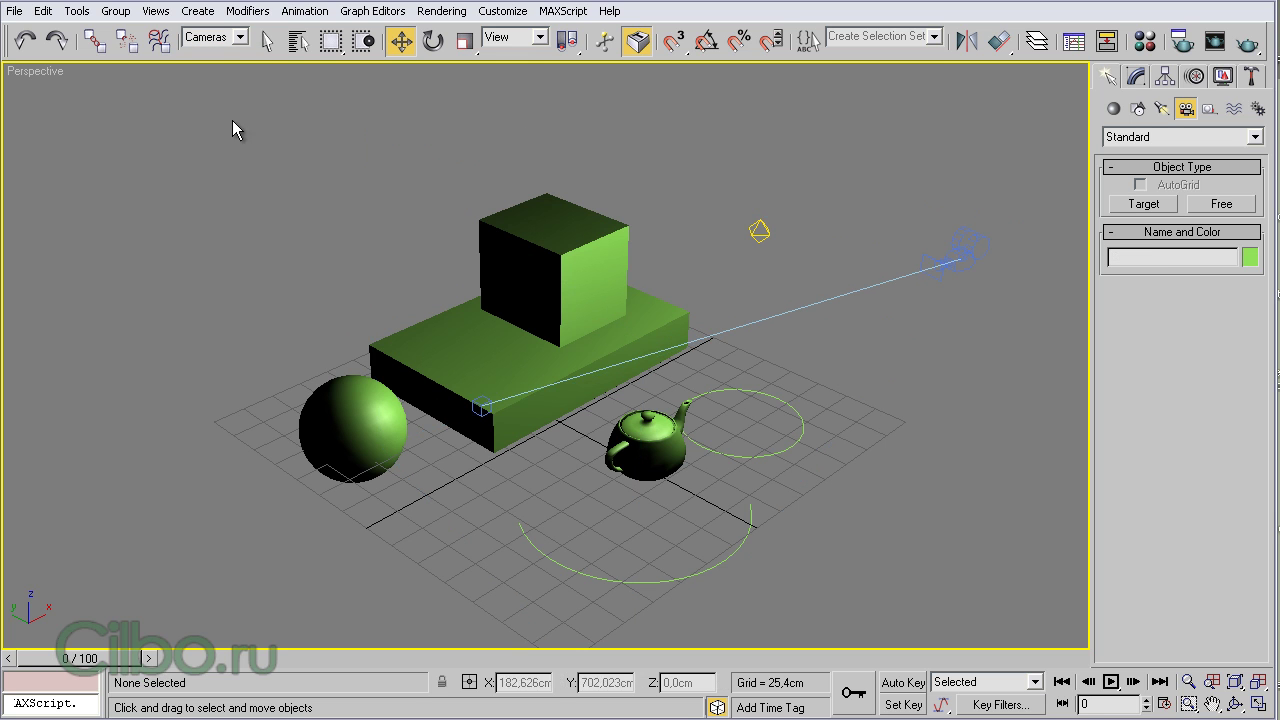
click(240, 37)
click(226, 50)
- Filter to Lights, region-select the omni light, then restore the filter to All and deselect
click(240, 37)
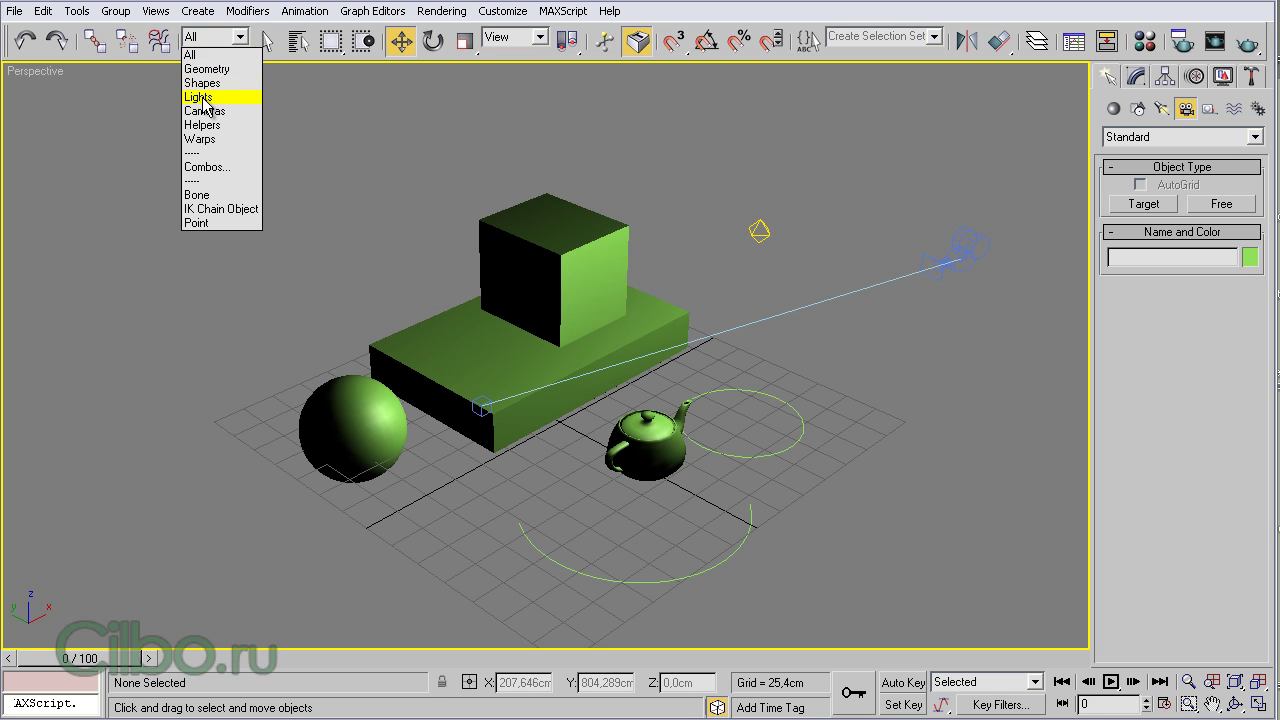
click(203, 98)
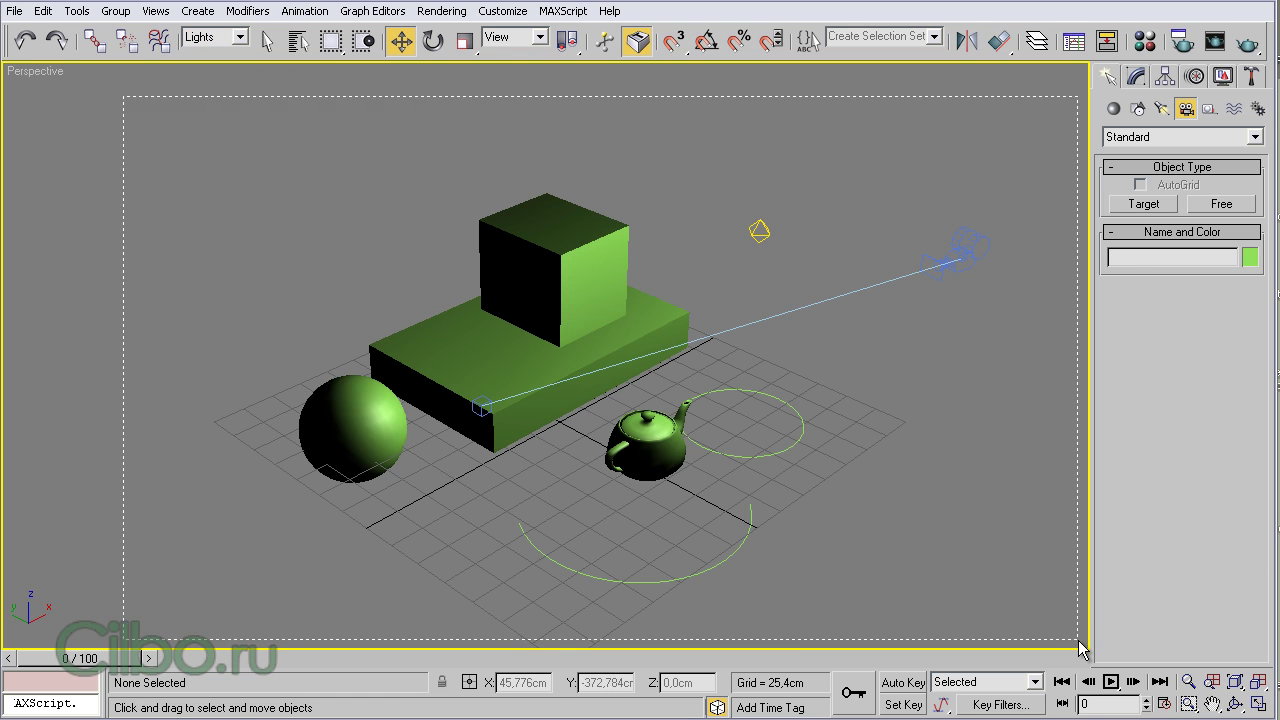
drag(177, 101, 1048, 534)
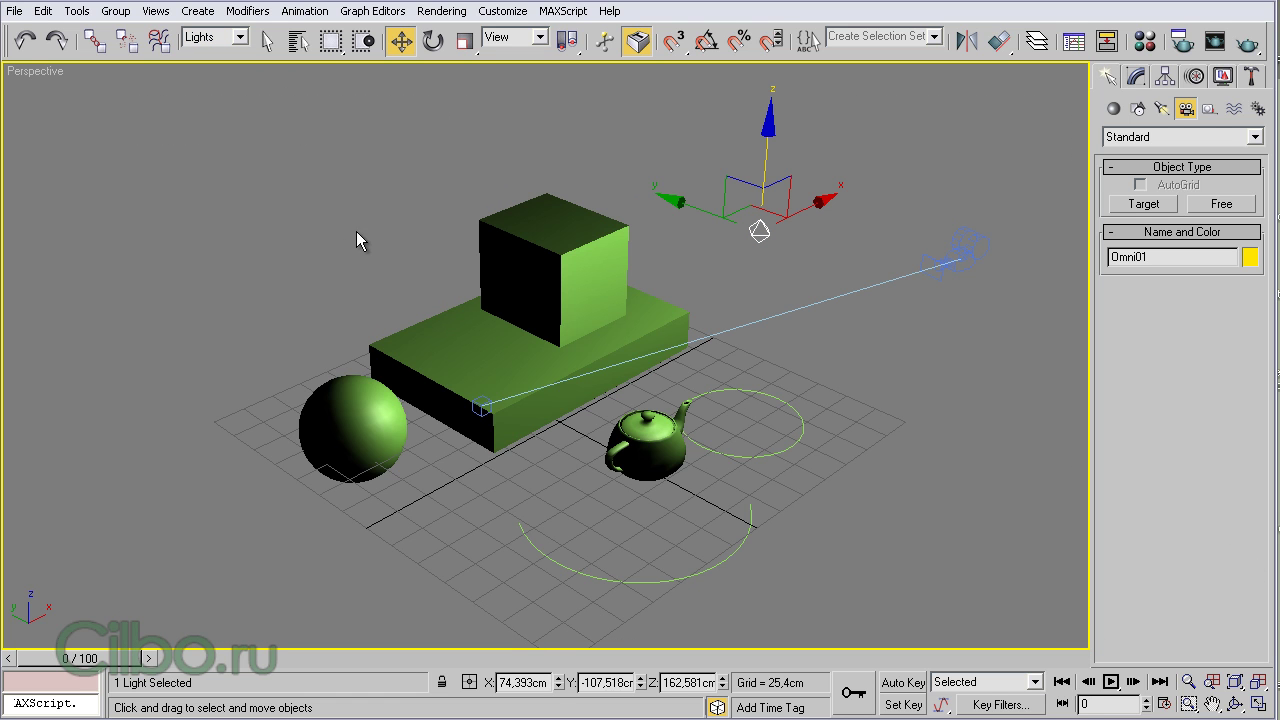
click(240, 37)
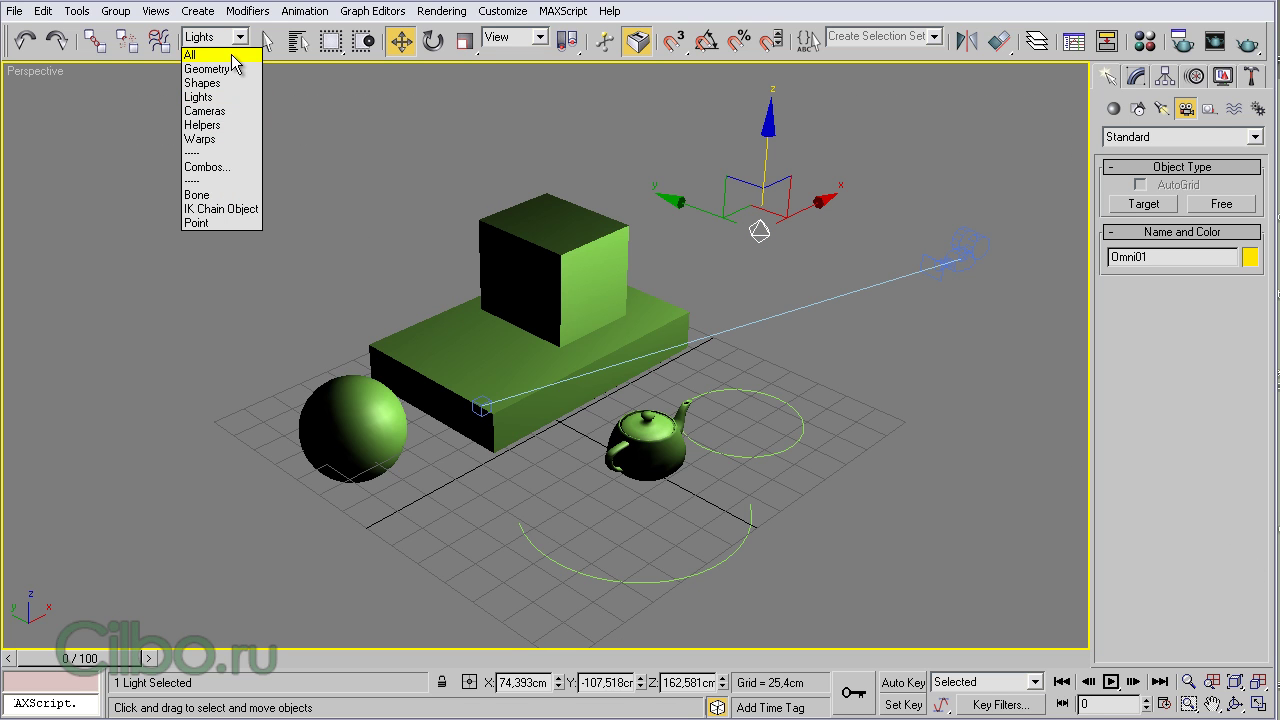
click(228, 52)
click(289, 176)
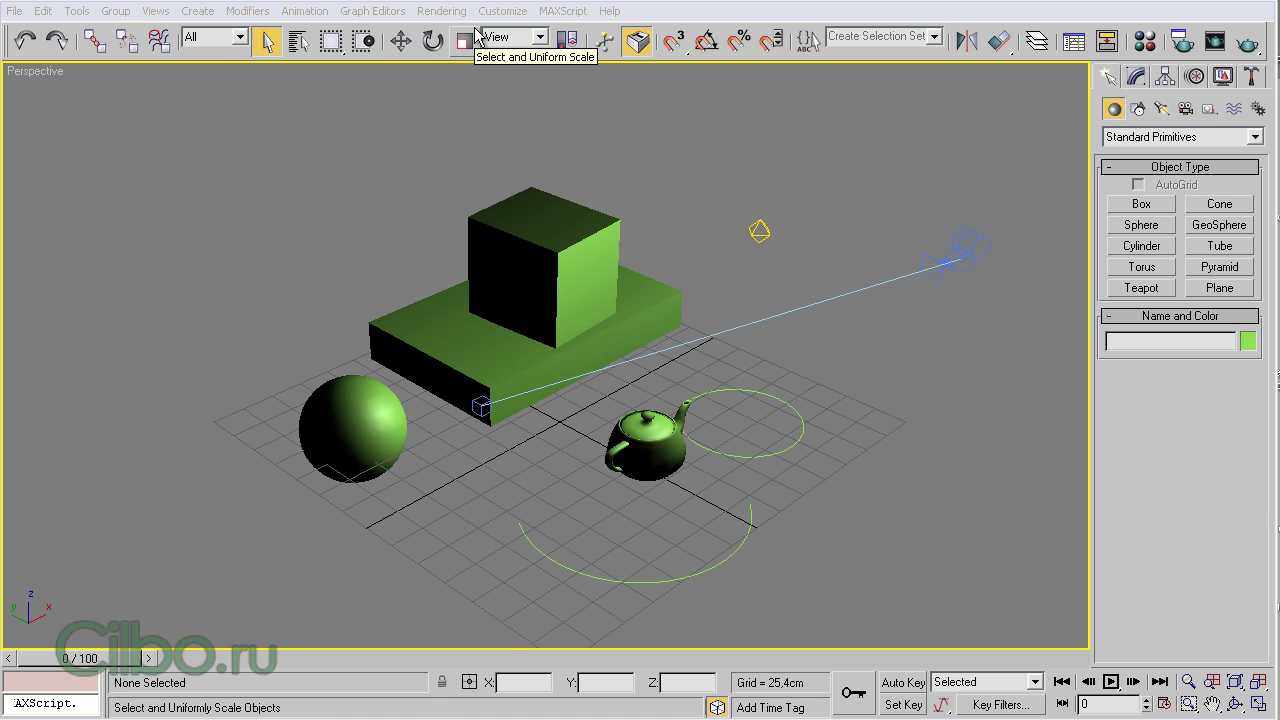
- Drag Box01 along its move gizmo axes until it rests on the base box, then deselect it
click(401, 42)
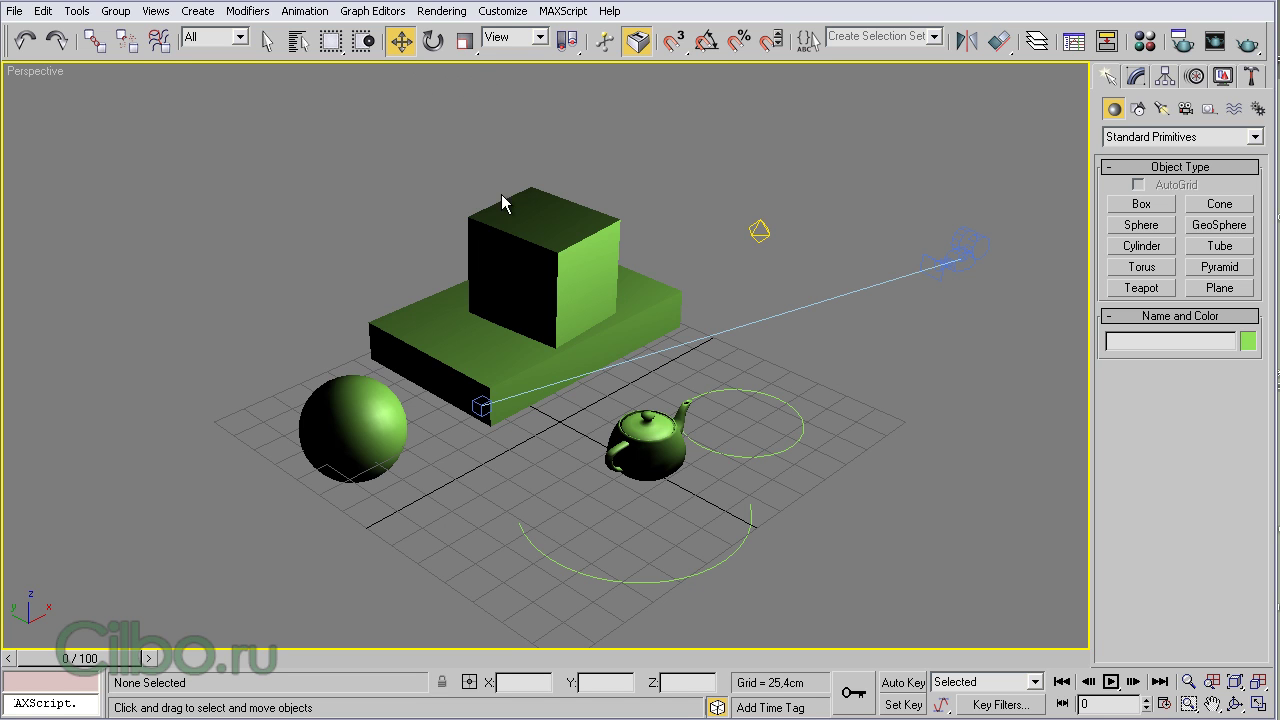
click(547, 236)
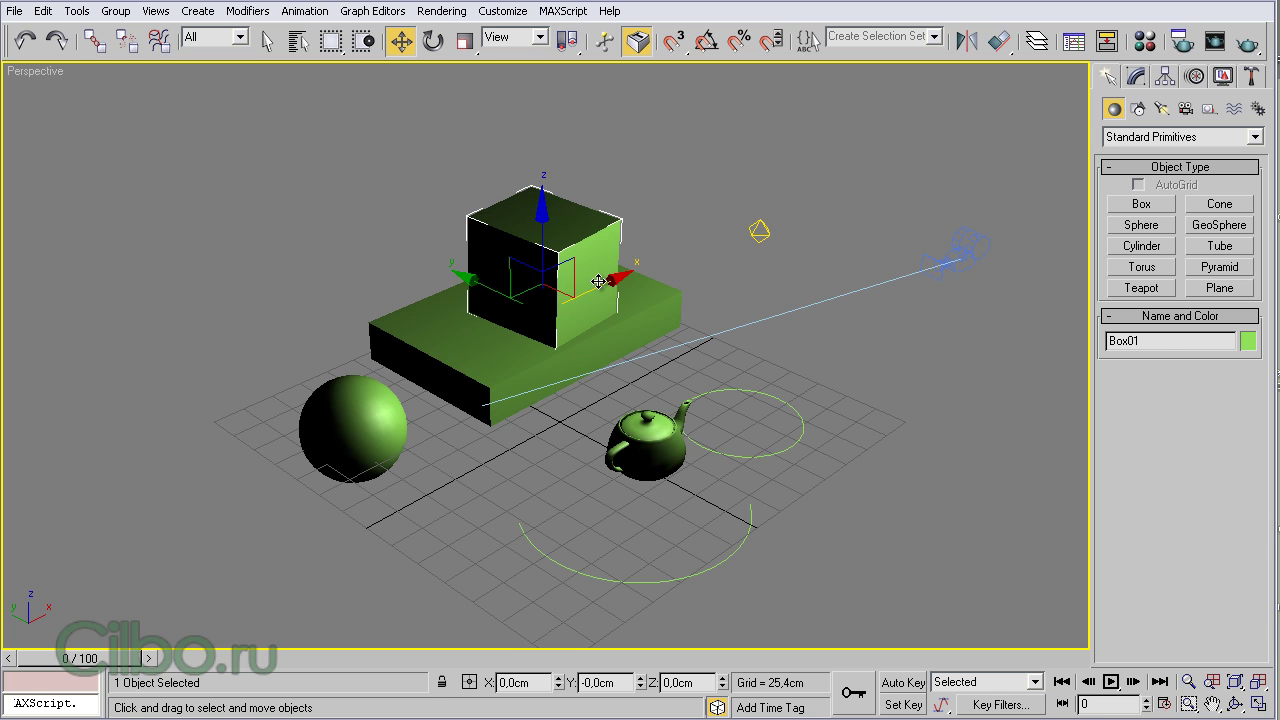
mouse_move(600, 279)
mouse_down()
mouse_move(473, 304)
mouse_move(523, 245)
mouse_move(565, 297)
mouse_up()
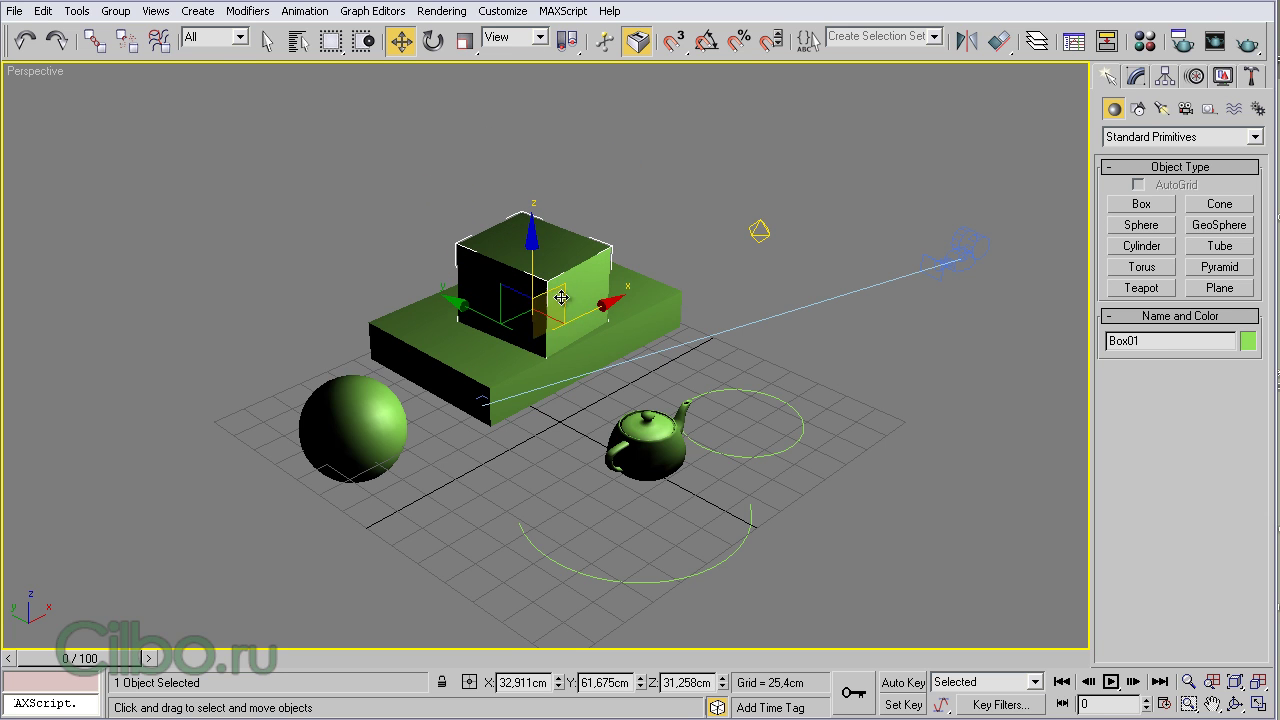
drag(558, 288, 568, 260)
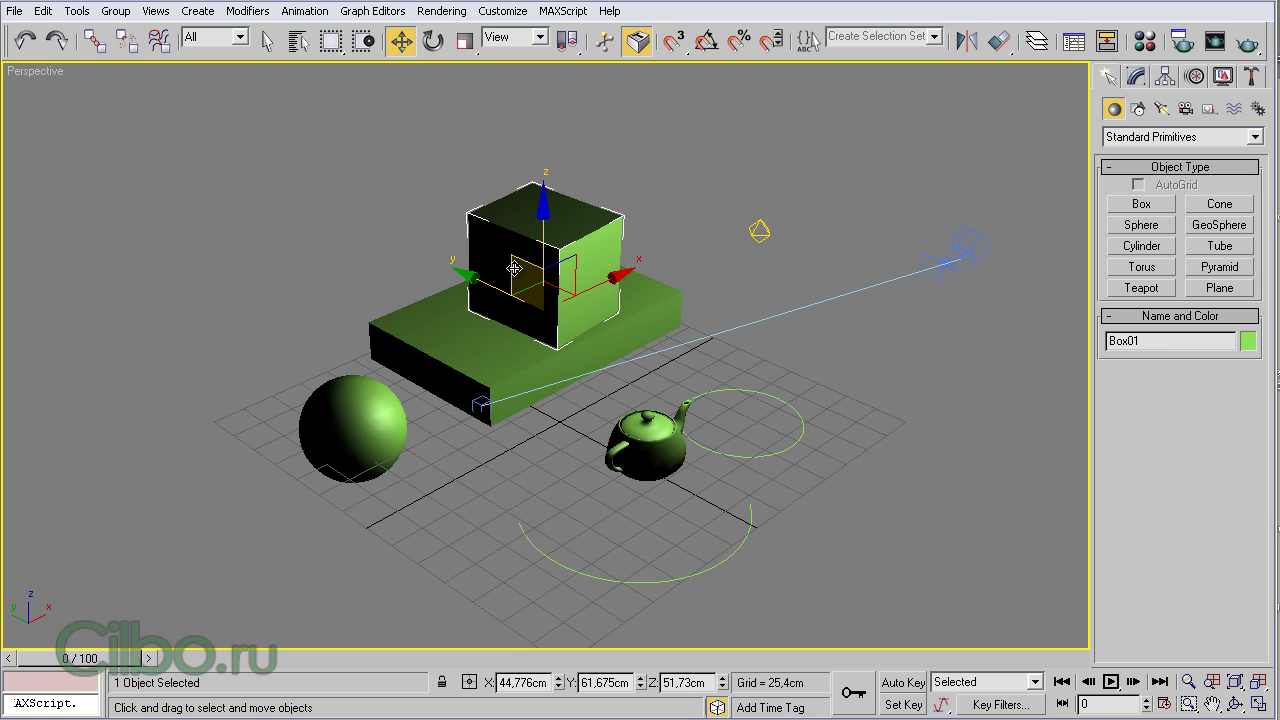
drag(515, 262, 479, 231)
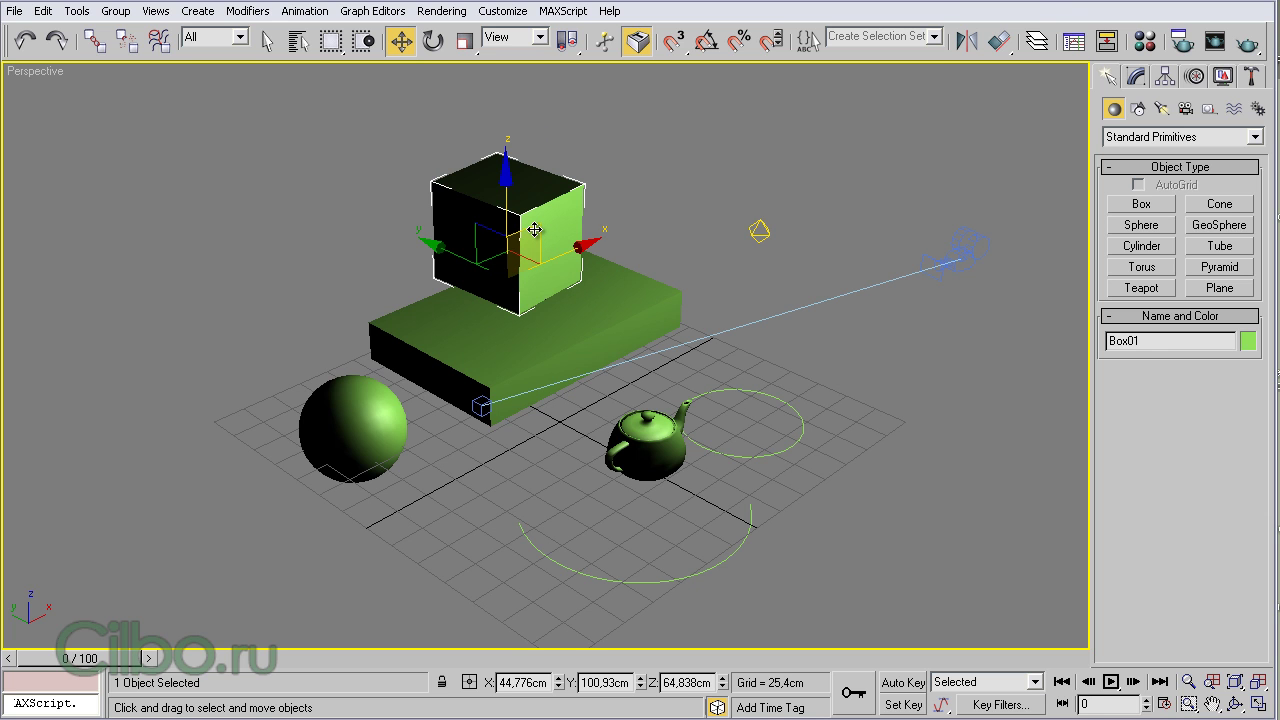
mouse_move(542, 193)
mouse_down()
mouse_move(670, 162)
mouse_move(522, 233)
mouse_move(665, 156)
mouse_move(539, 232)
mouse_move(547, 186)
mouse_move(576, 208)
mouse_up()
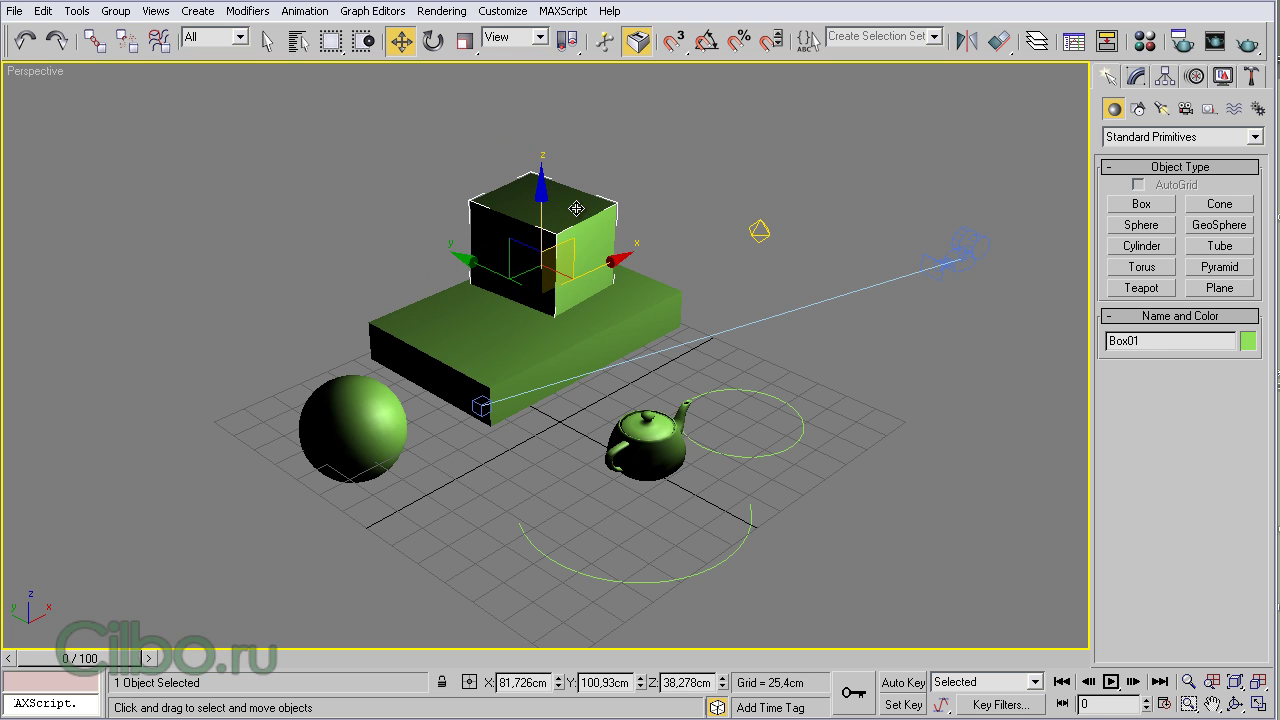
click(675, 160)
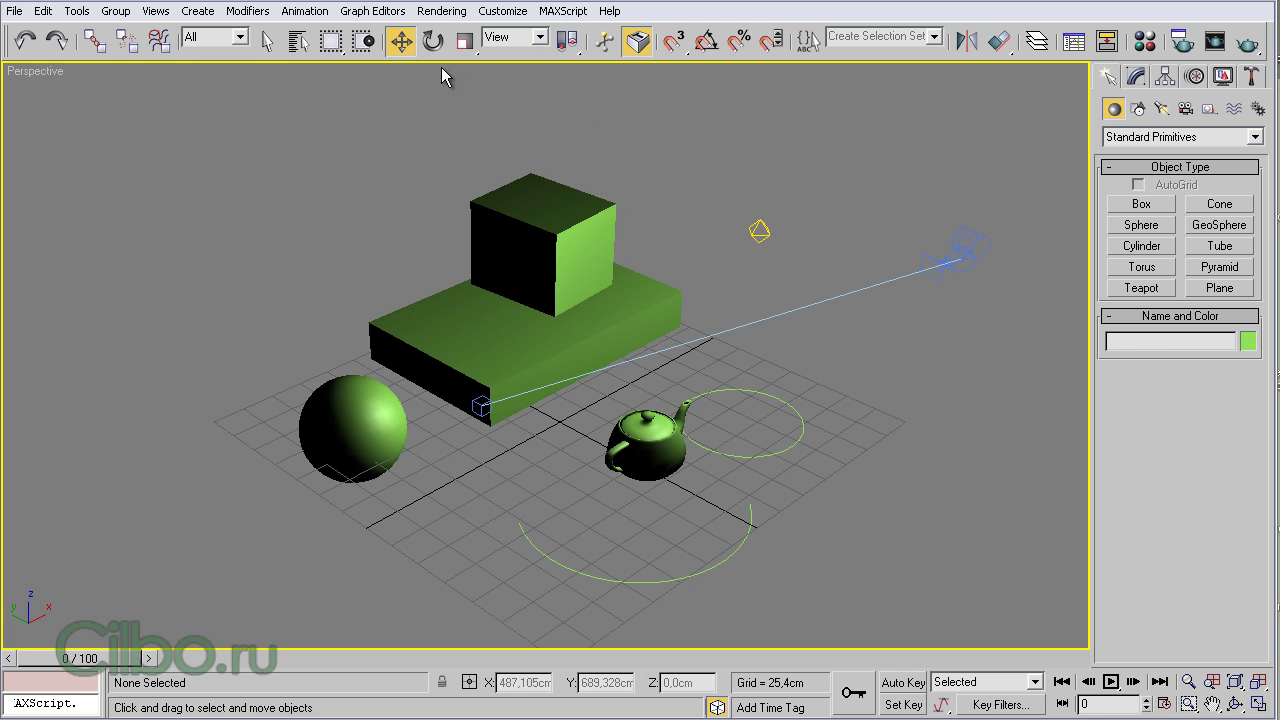
- Tumble the teapot freely, then turn it on X, Y and Z, ending at -18.73° about Z
click(433, 41)
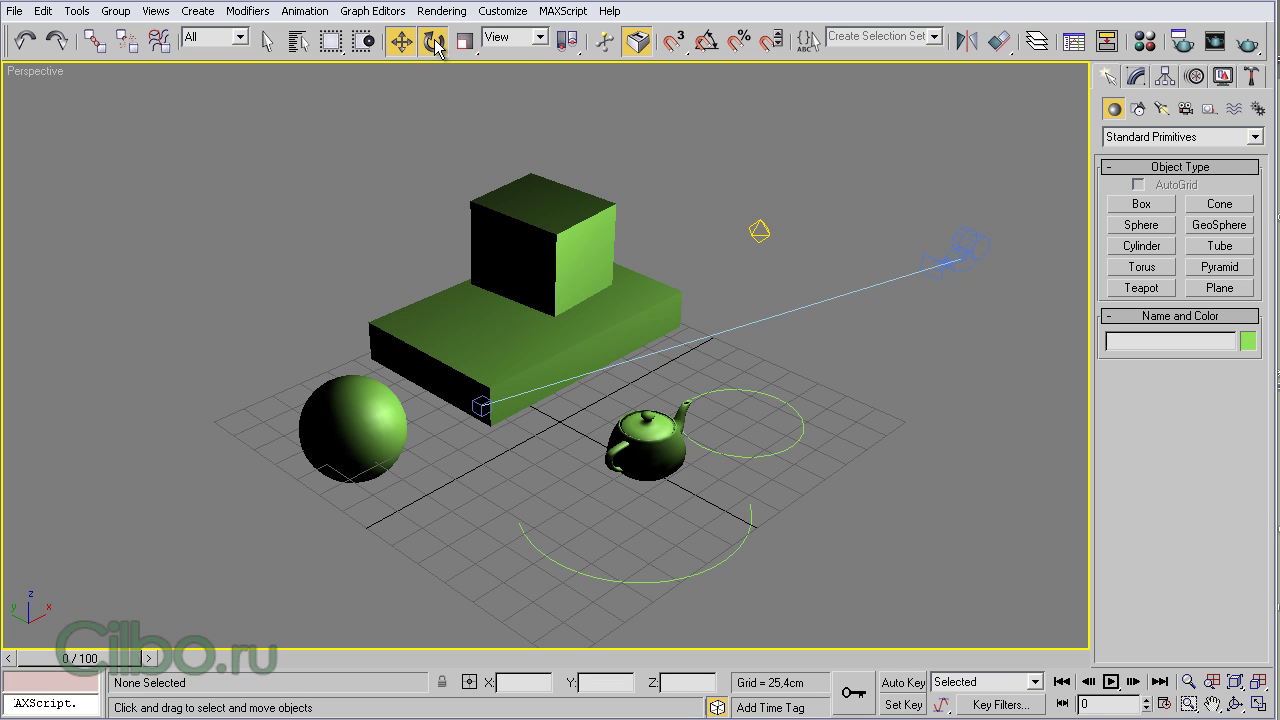
click(650, 435)
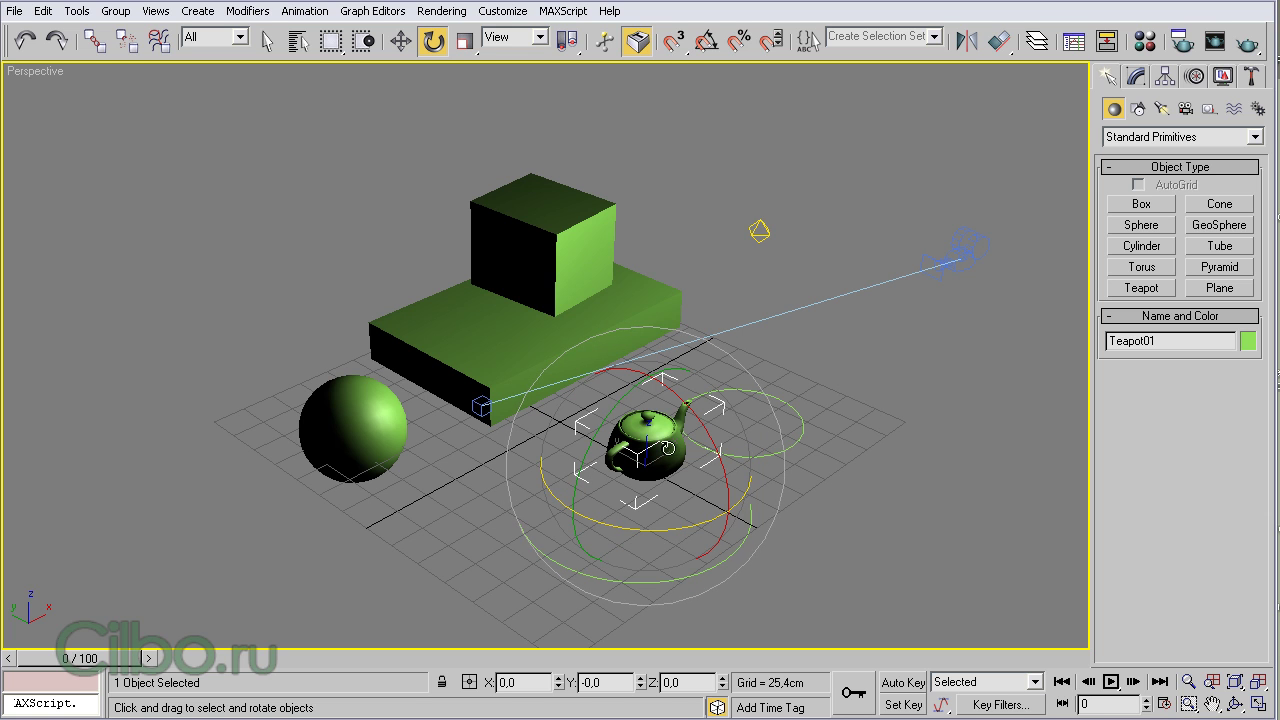
mouse_move(640, 477)
mouse_down()
mouse_move(721, 484)
mouse_move(688, 530)
mouse_move(578, 489)
mouse_move(587, 416)
mouse_move(712, 489)
mouse_move(622, 494)
mouse_move(628, 466)
mouse_up()
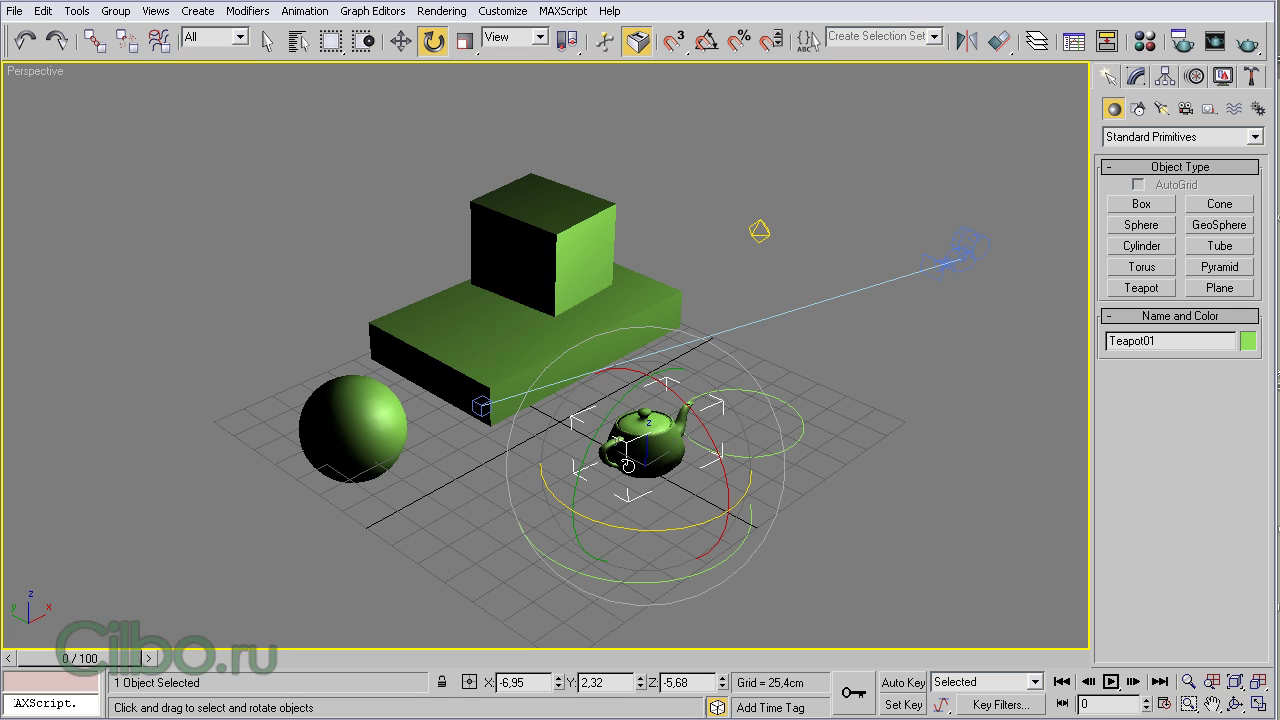
drag(680, 399, 662, 370)
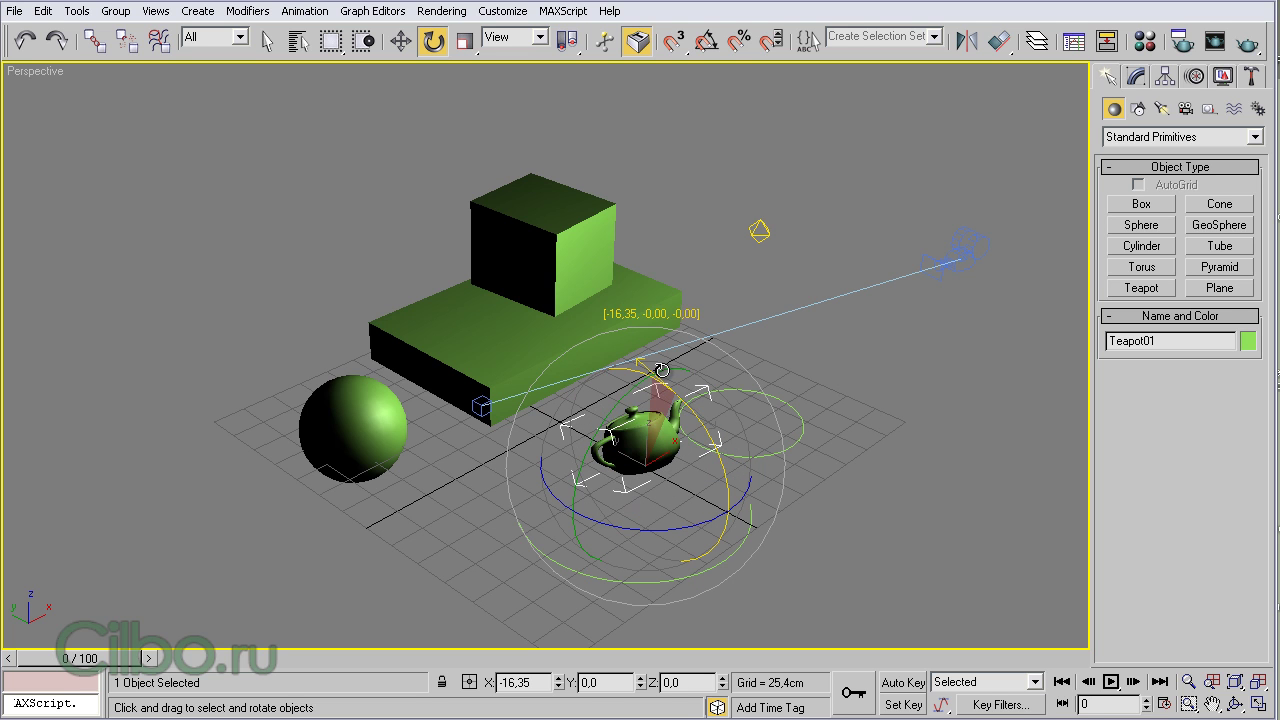
drag(662, 370, 615, 398)
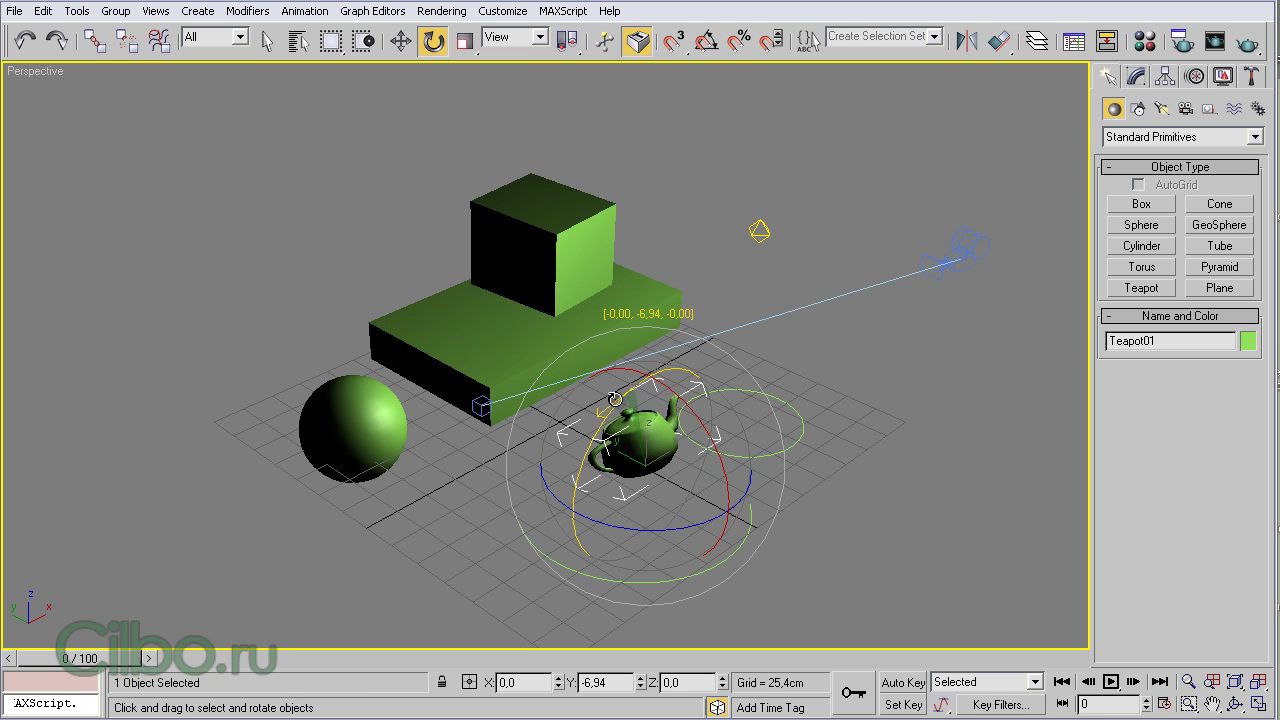
drag(690, 413, 772, 497)
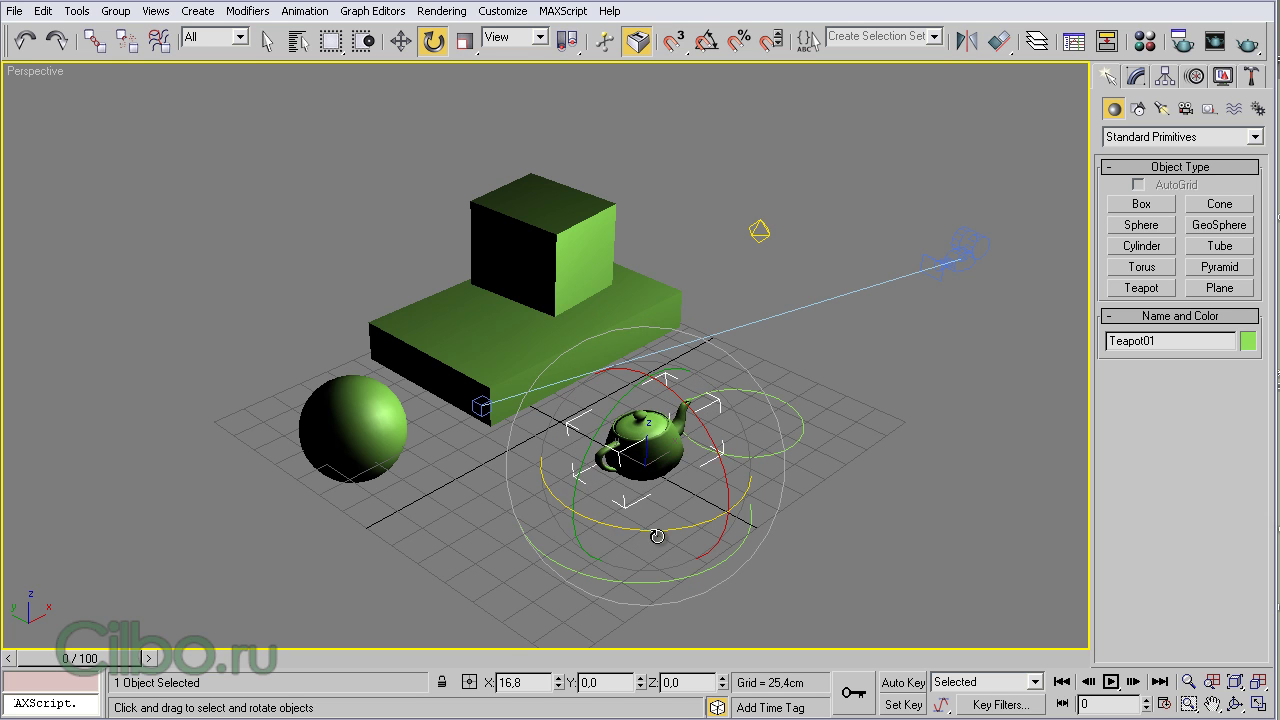
drag(772, 497, 596, 510)
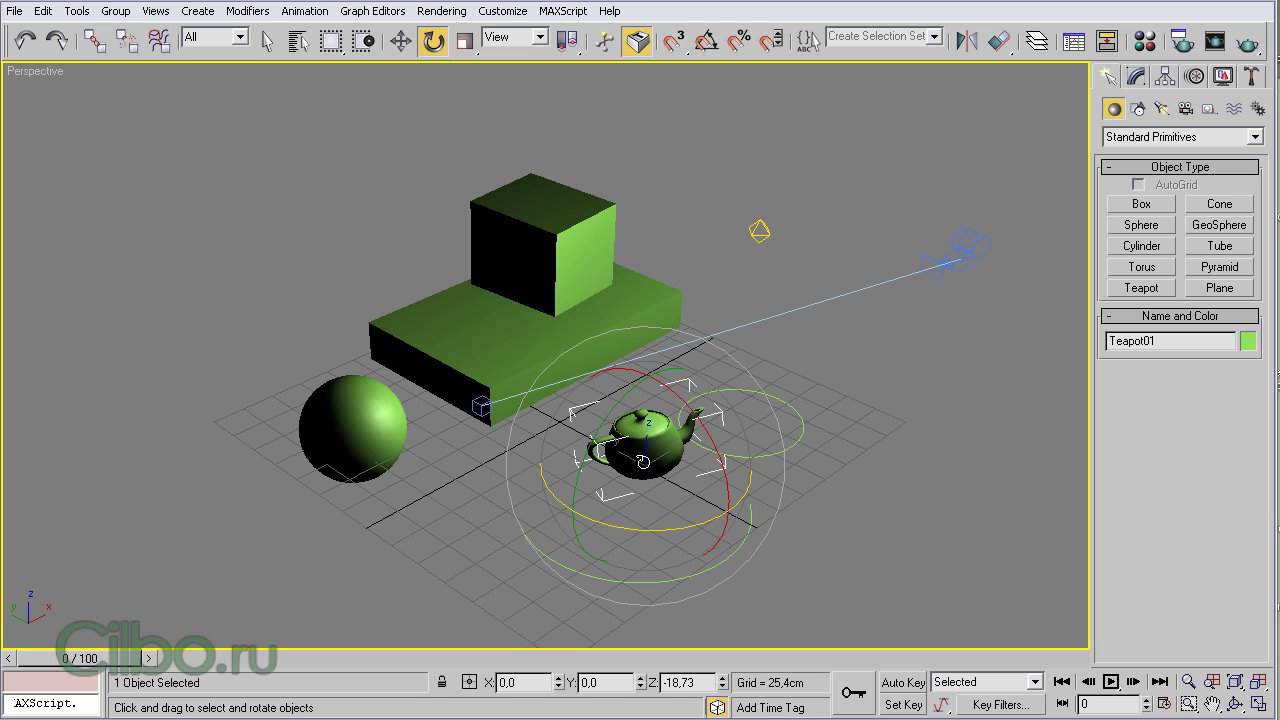
- Add the sphere to the teapot selection, rotate both on Z together, then deselect
ctrl+click(360, 434)
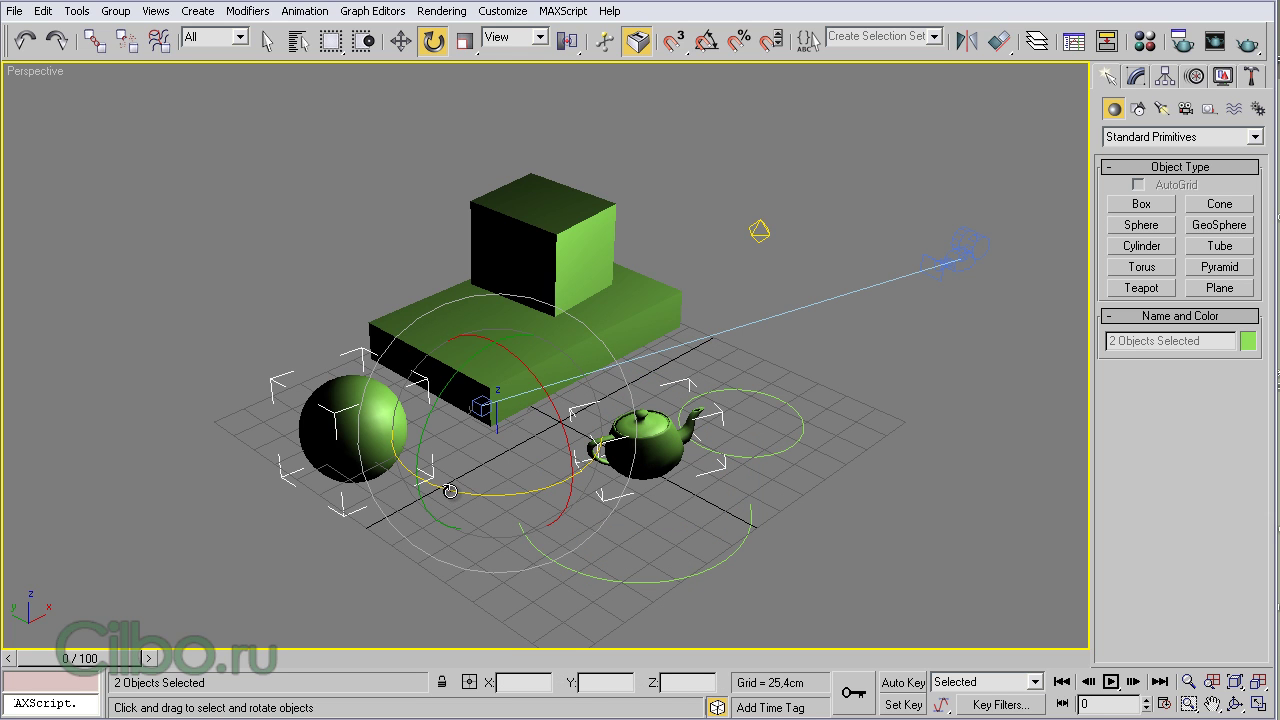
mouse_move(452, 490)
mouse_down()
mouse_move(432, 485)
mouse_move(450, 491)
mouse_up()
click(671, 201)
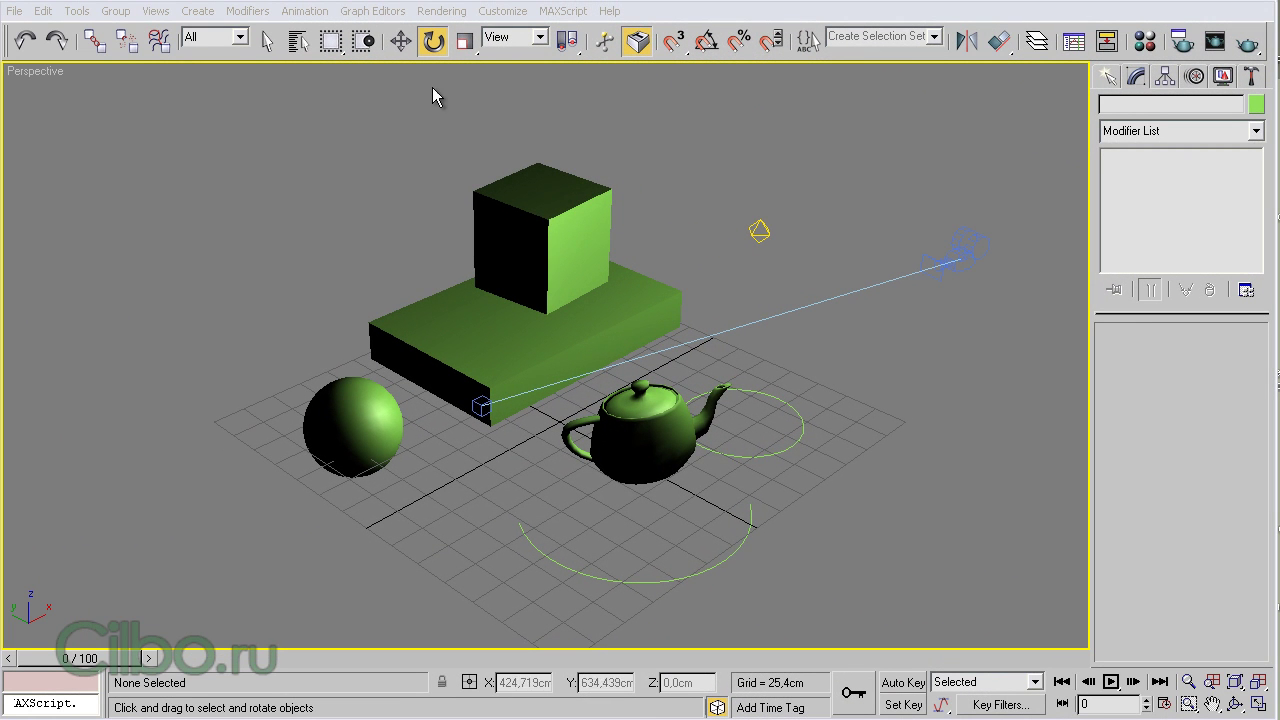
- Select Box01 with uniform scale and rescale it through several drags to 111/100/111 percent
click(465, 44)
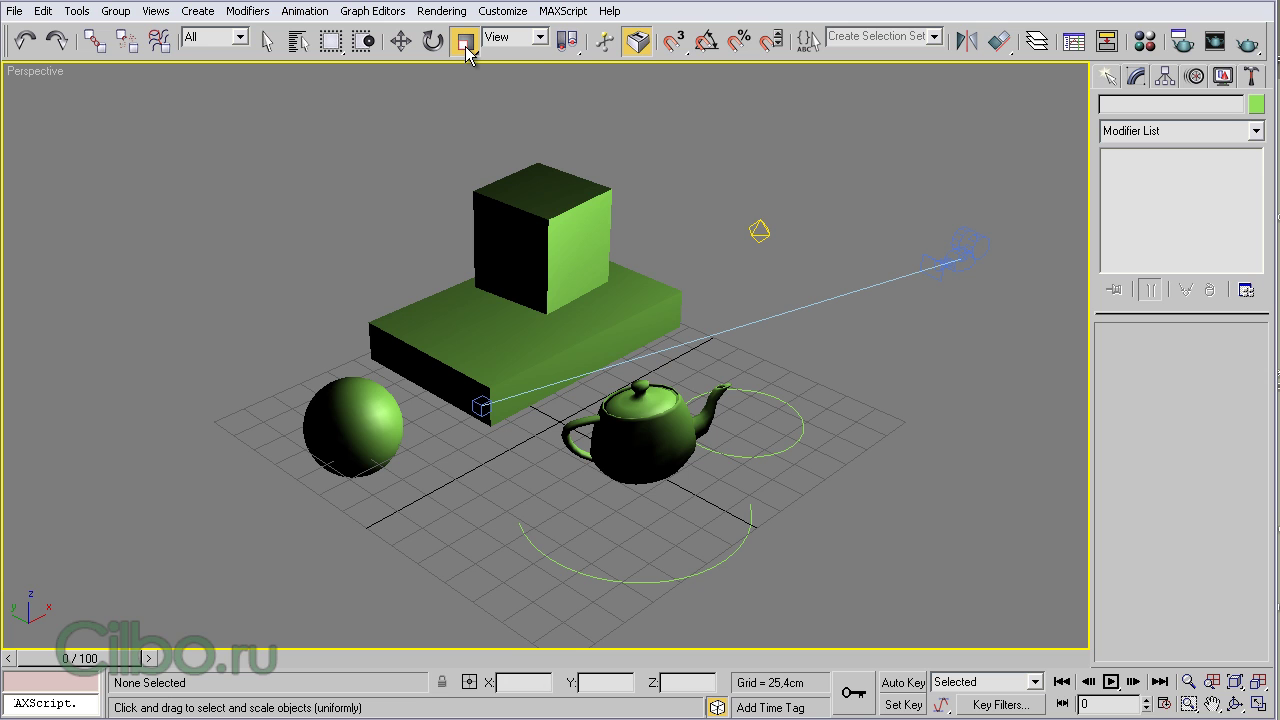
click(544, 193)
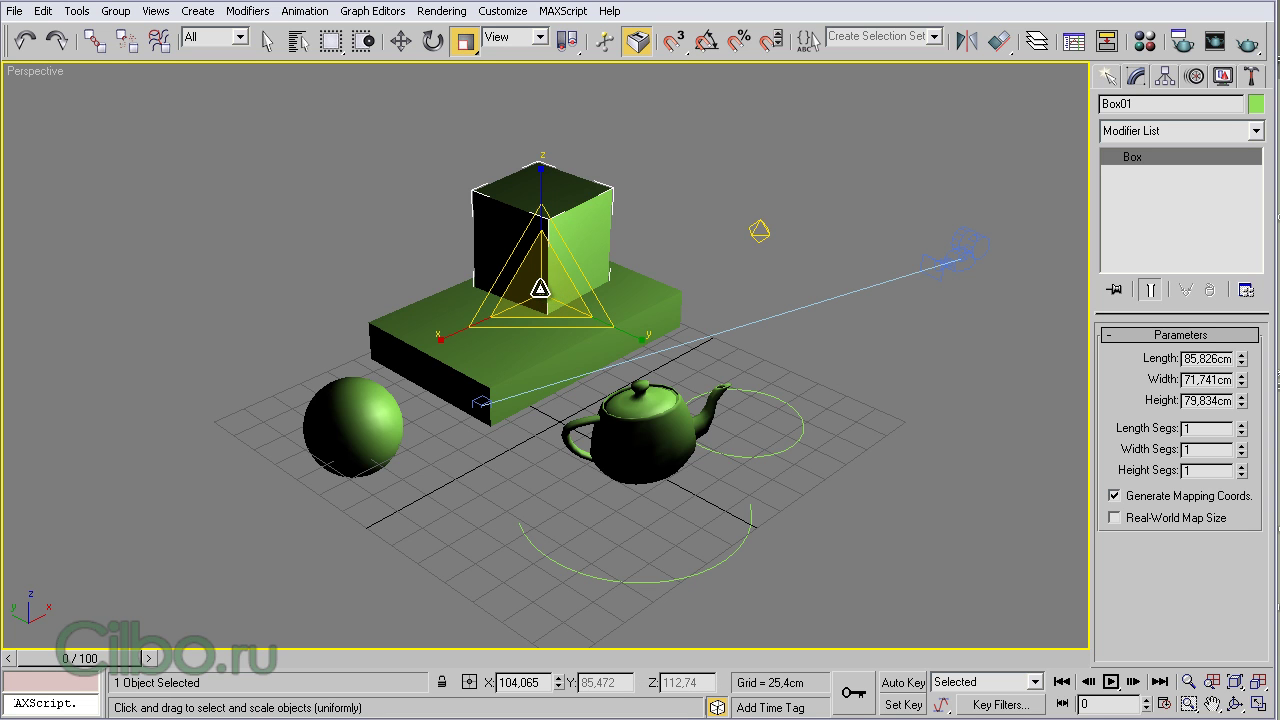
mouse_move(540, 288)
mouse_down()
mouse_move(543, 252)
mouse_move(533, 301)
mouse_move(541, 272)
mouse_up()
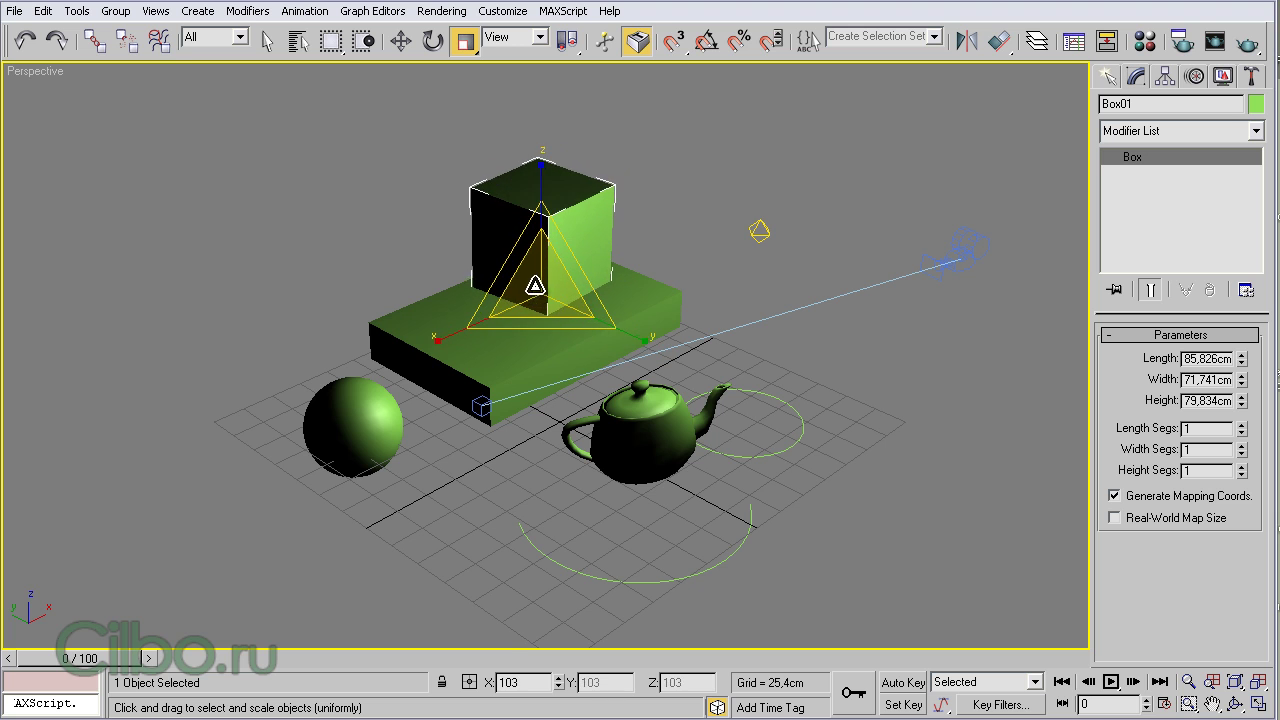
drag(541, 272, 537, 283)
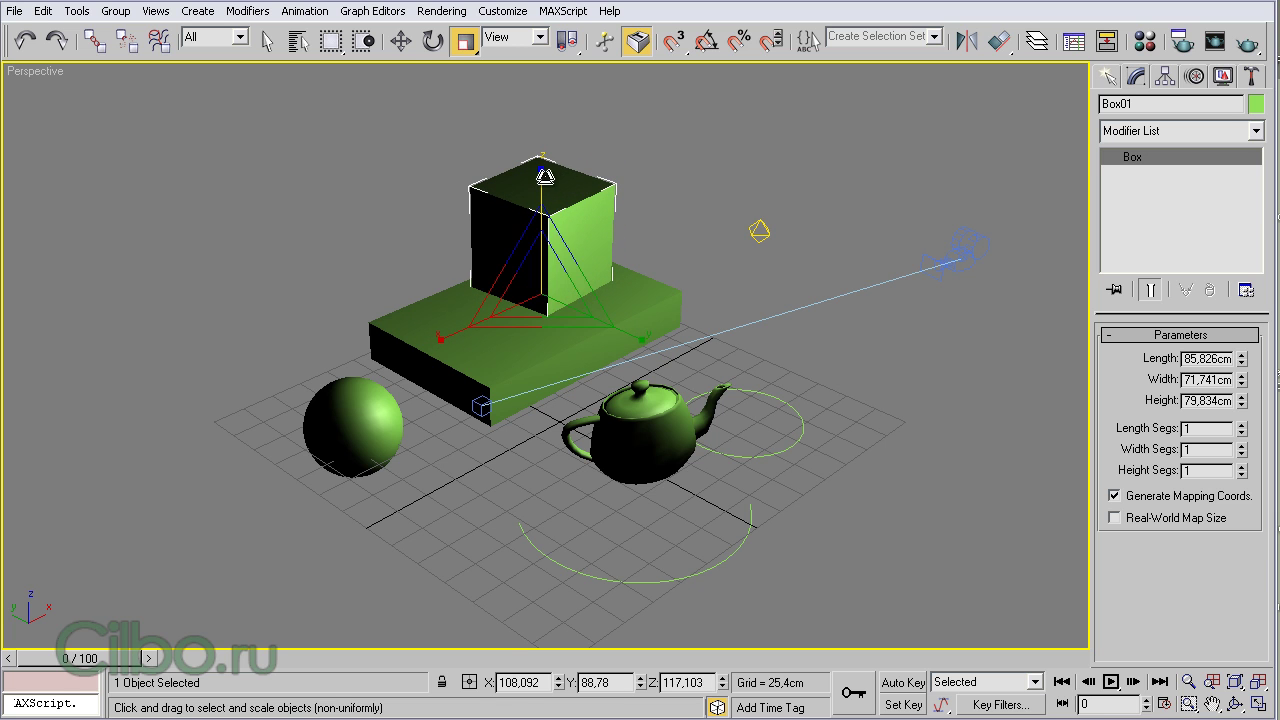
drag(542, 176, 541, 173)
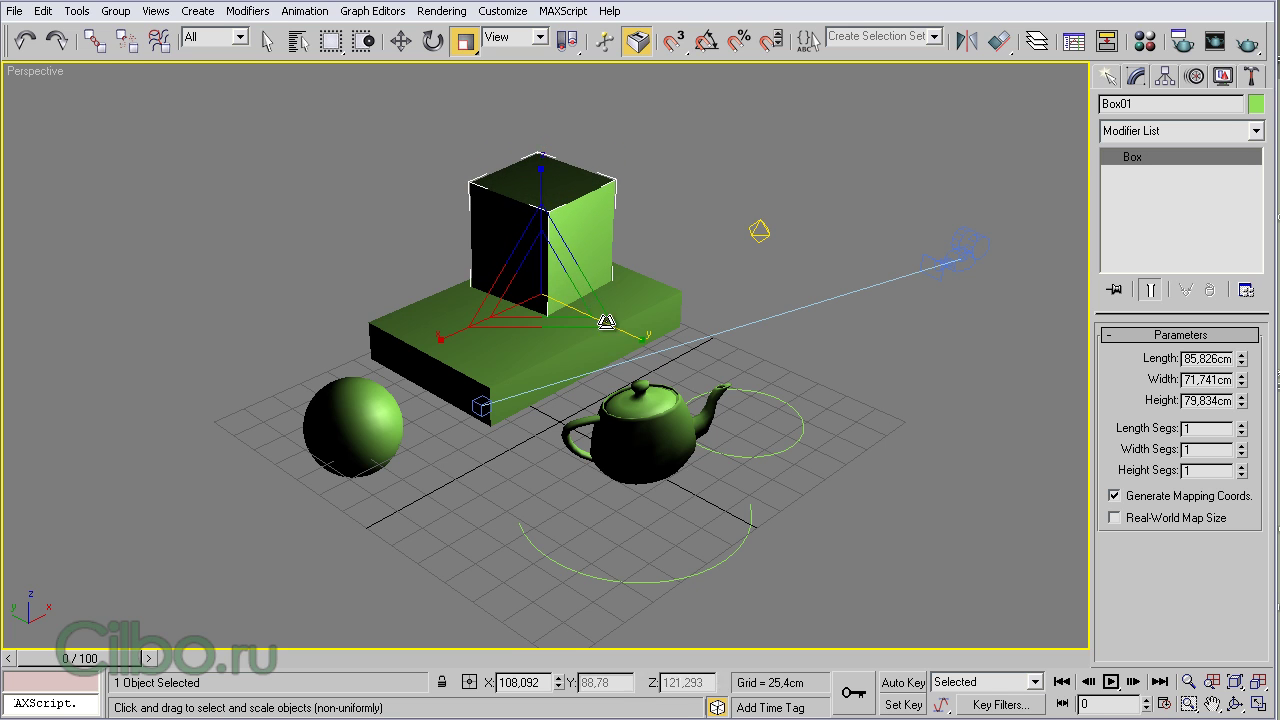
drag(648, 343, 610, 325)
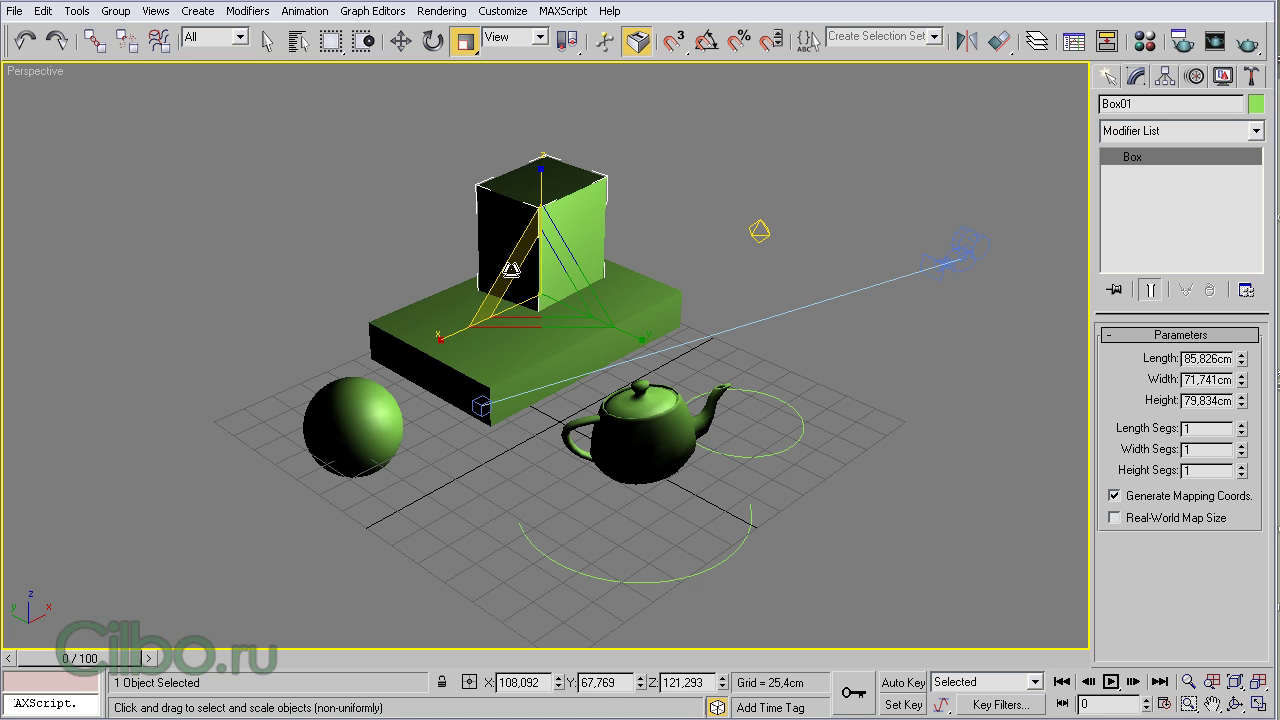
drag(510, 268, 508, 259)
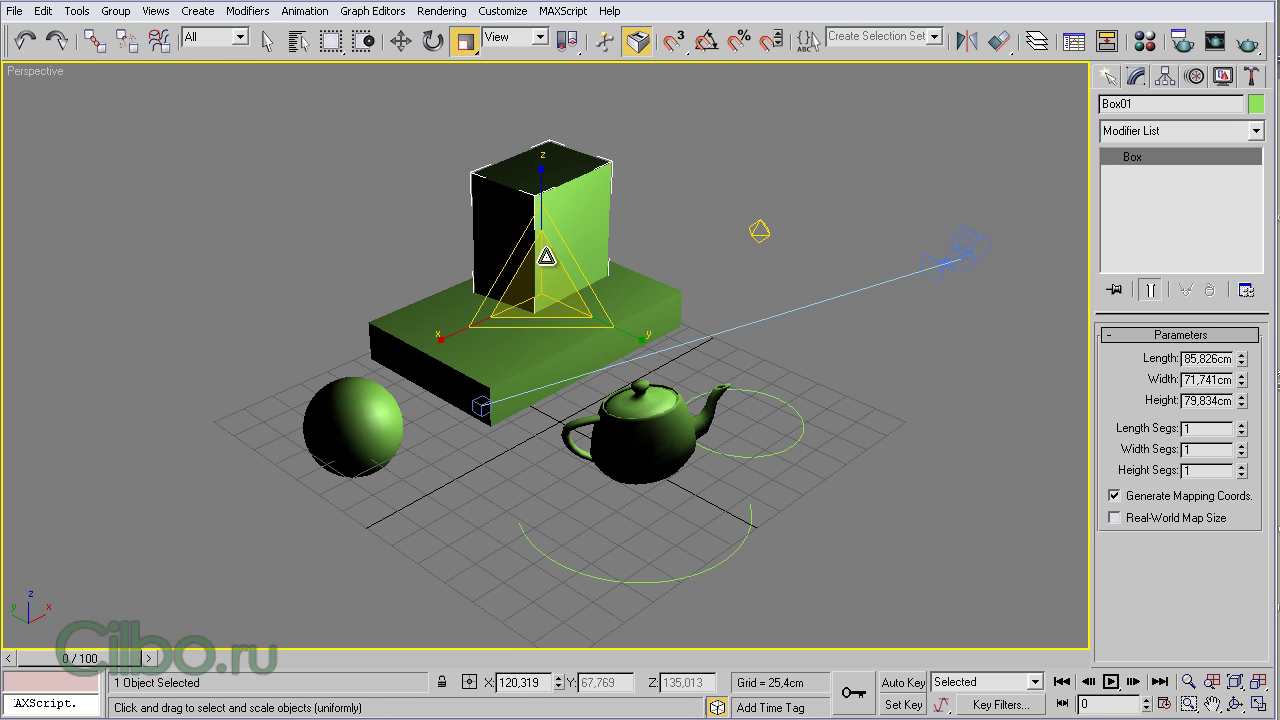
- Scale Box01 evenly to 142%, stretch then shrink its height to 114.867/64.698/138.214%, and deselect
drag(538, 278, 539, 282)
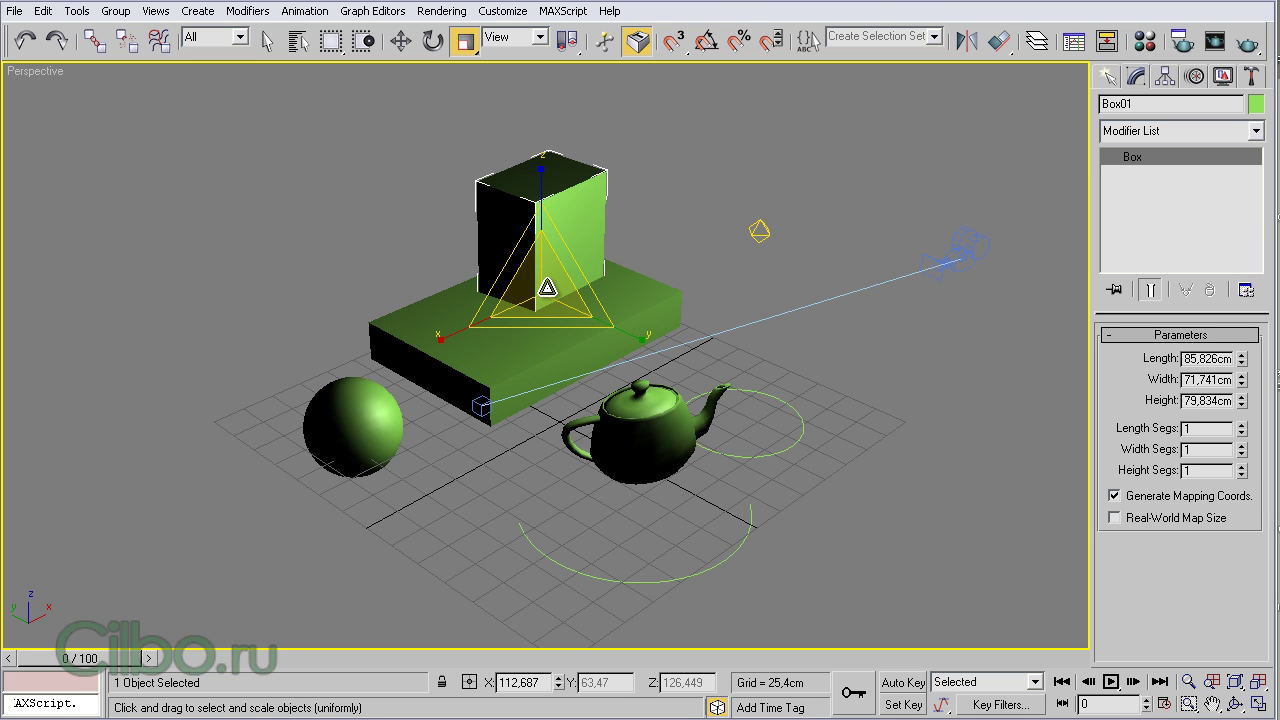
mouse_move(548, 287)
mouse_down()
mouse_move(559, 244)
mouse_move(534, 297)
mouse_move(560, 254)
mouse_move(528, 286)
mouse_up()
drag(545, 166, 544, 131)
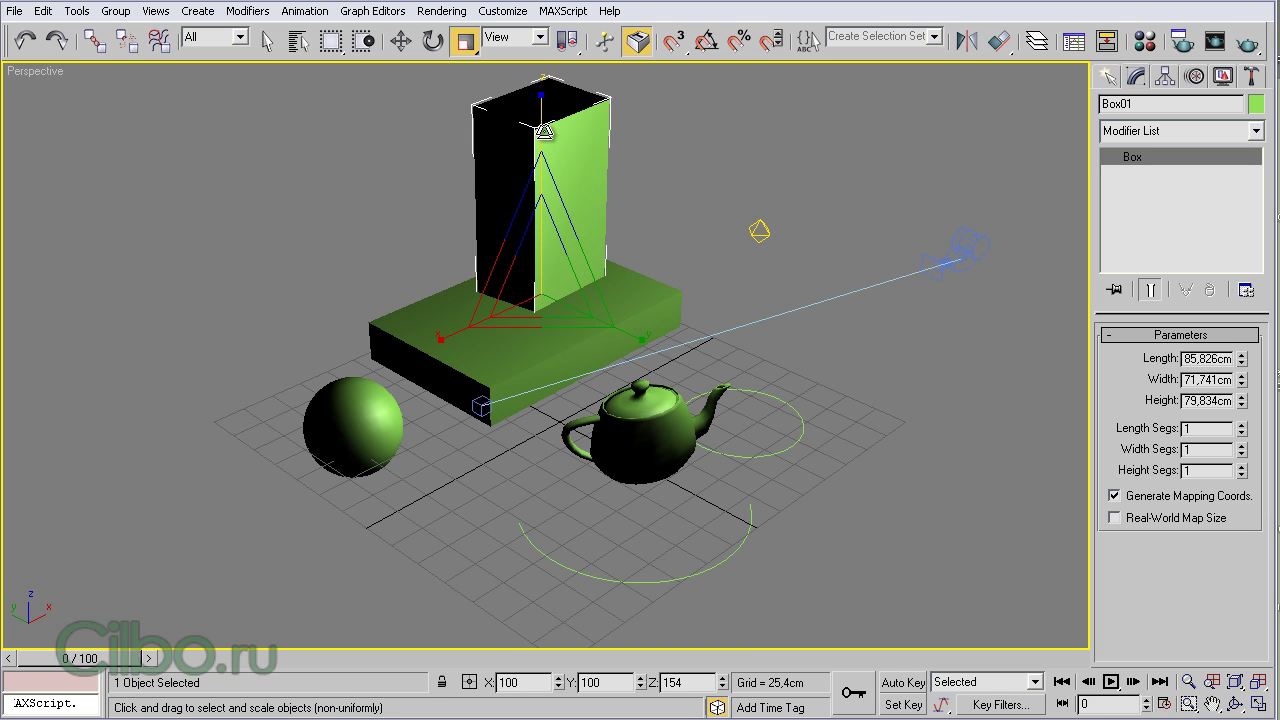
click(510, 285)
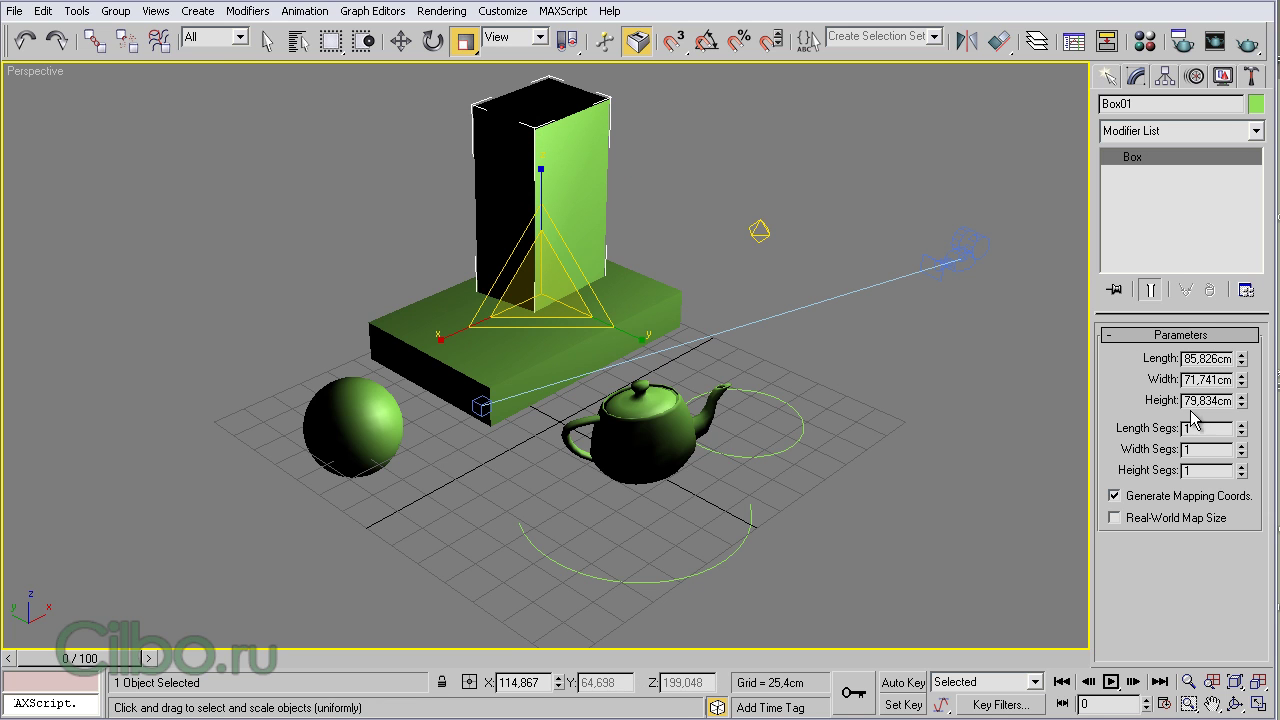
click(540, 170)
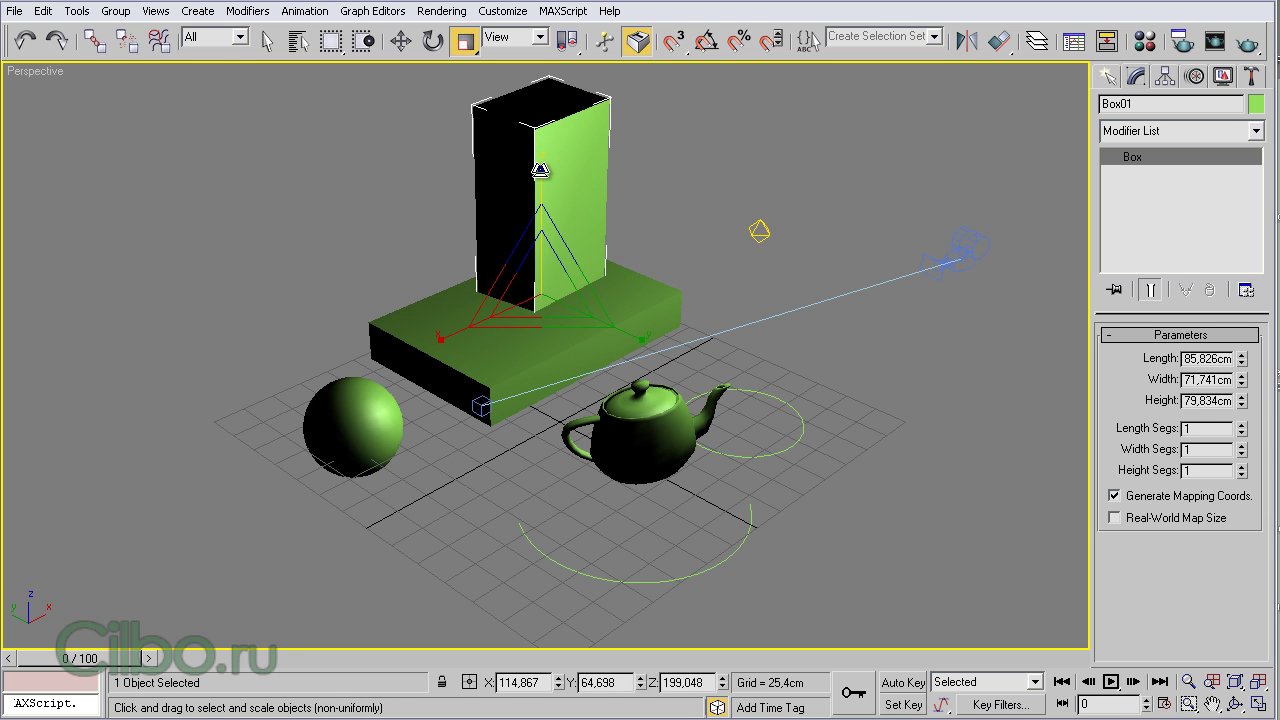
drag(540, 170, 540, 230)
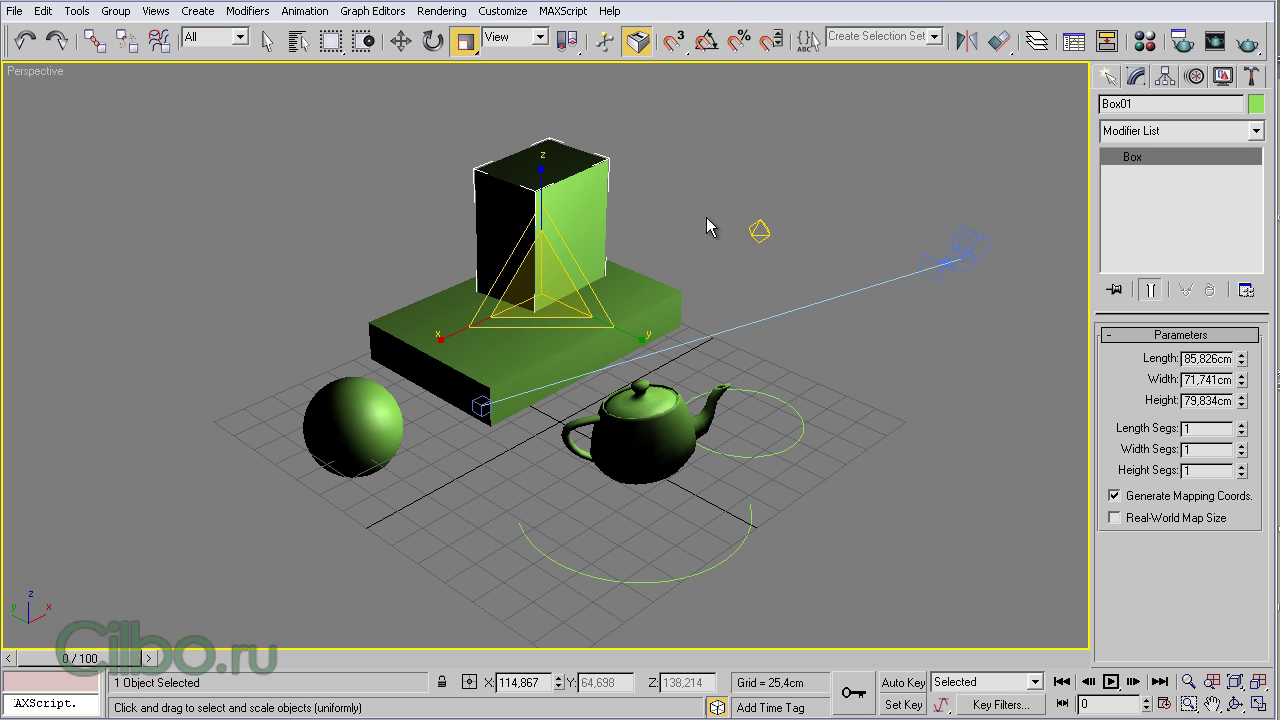
click(634, 117)
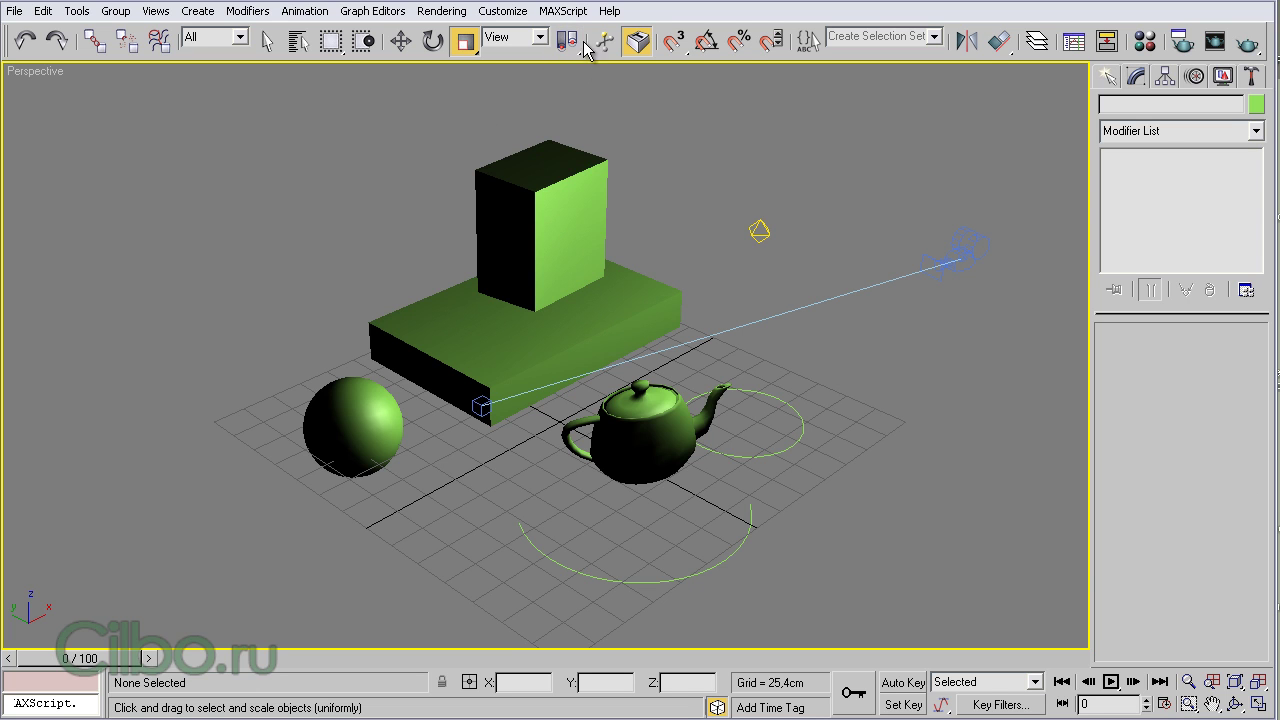
- Keep the current transform-centre choice and select the sphere together with the teapot
drag(576, 52, 575, 110)
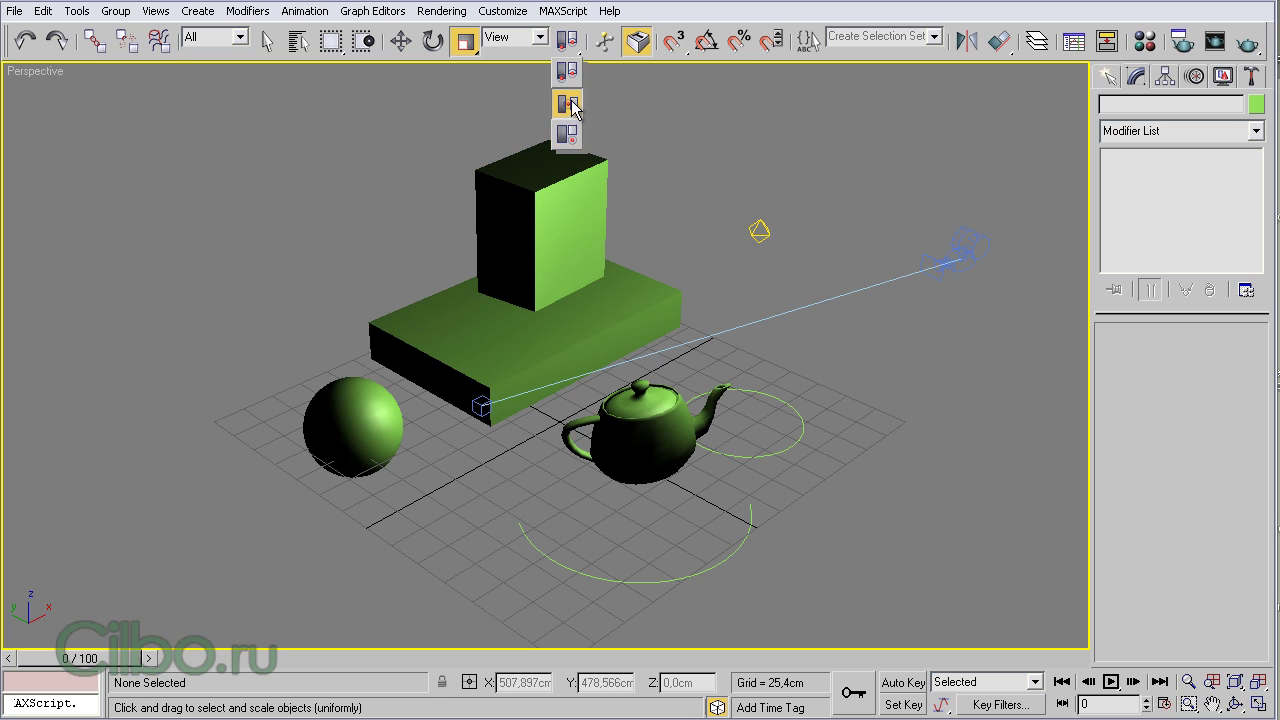
drag(575, 110, 580, 72)
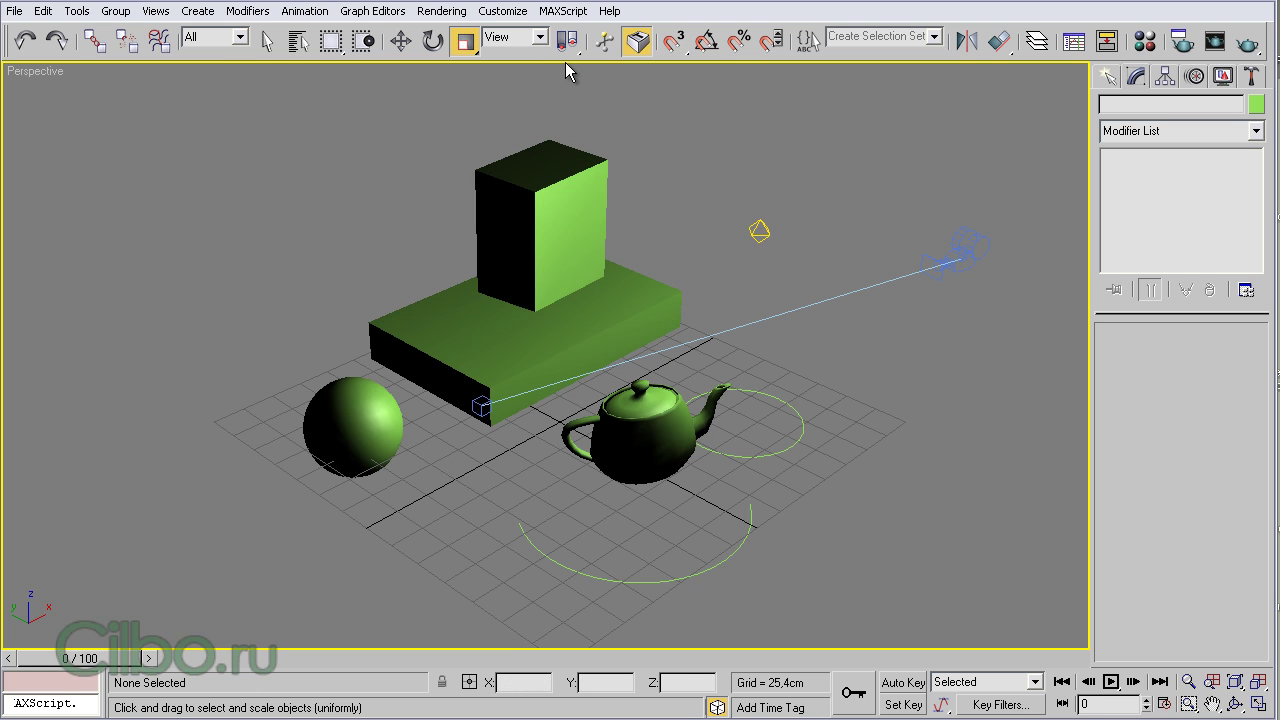
click(363, 423)
click(363, 423)
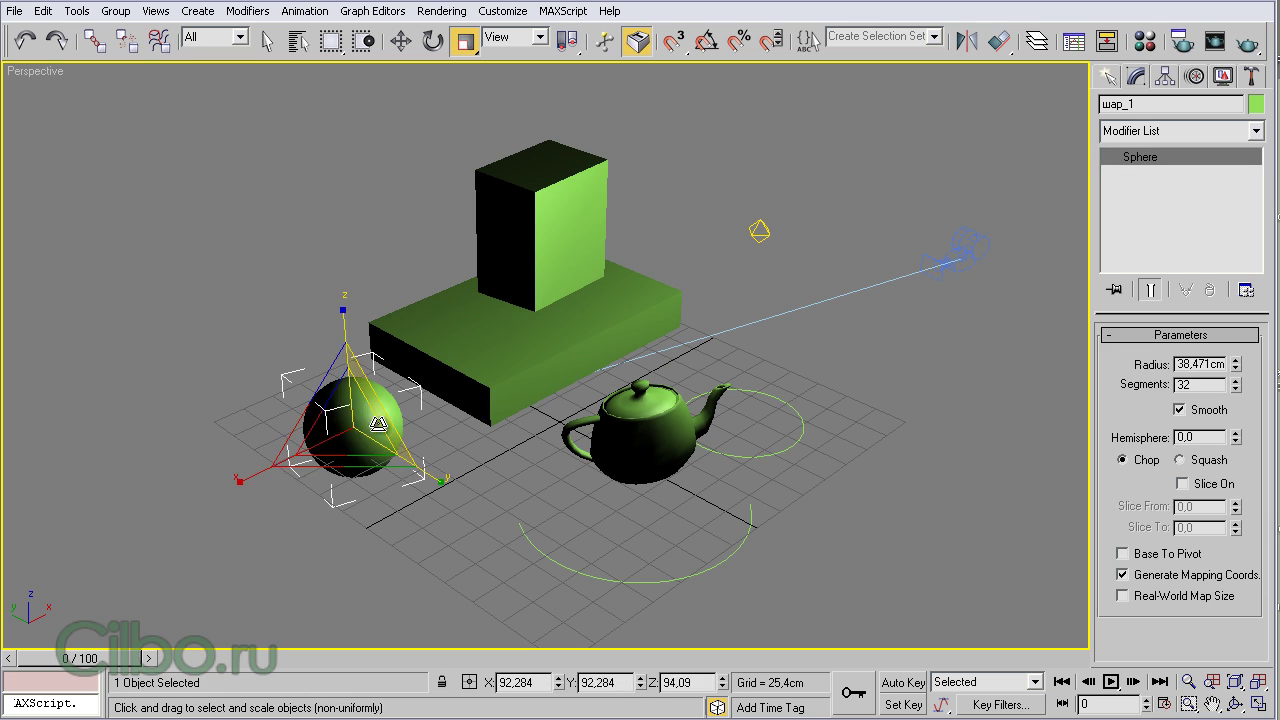
ctrl+click(639, 437)
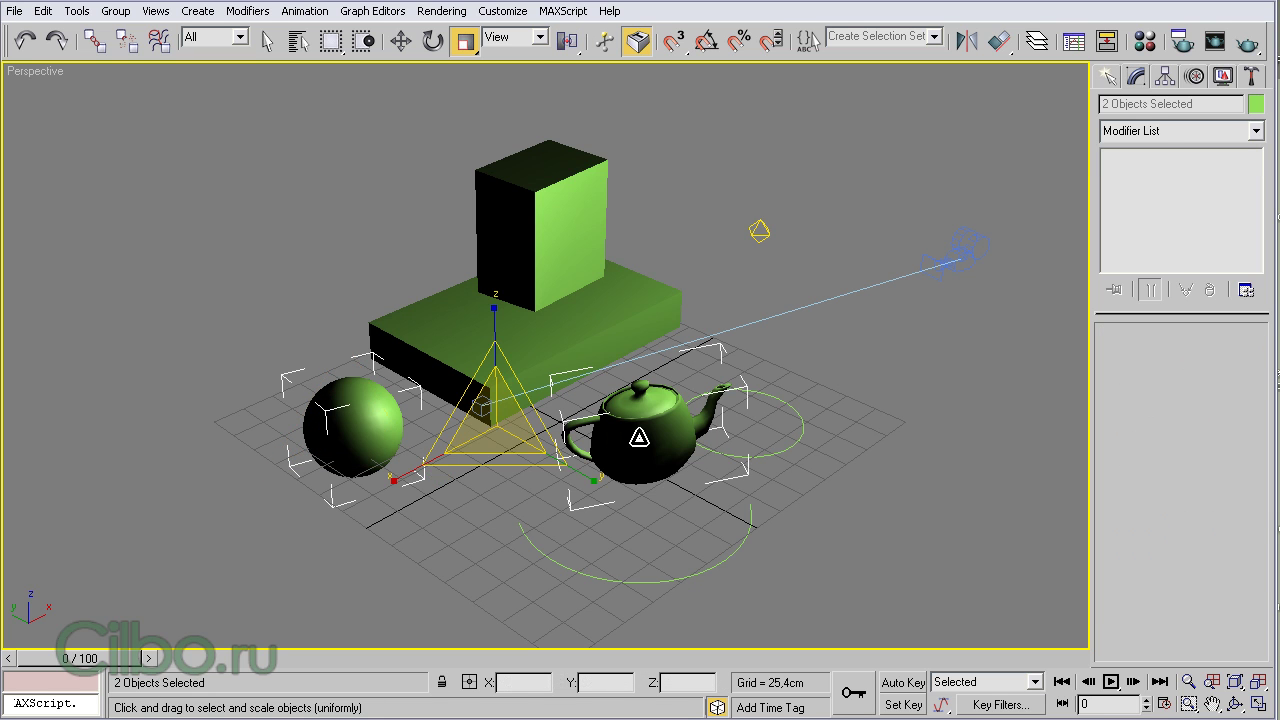
- Rotate the sphere and teapot about -38° on Z, each around its own pivot
click(432, 44)
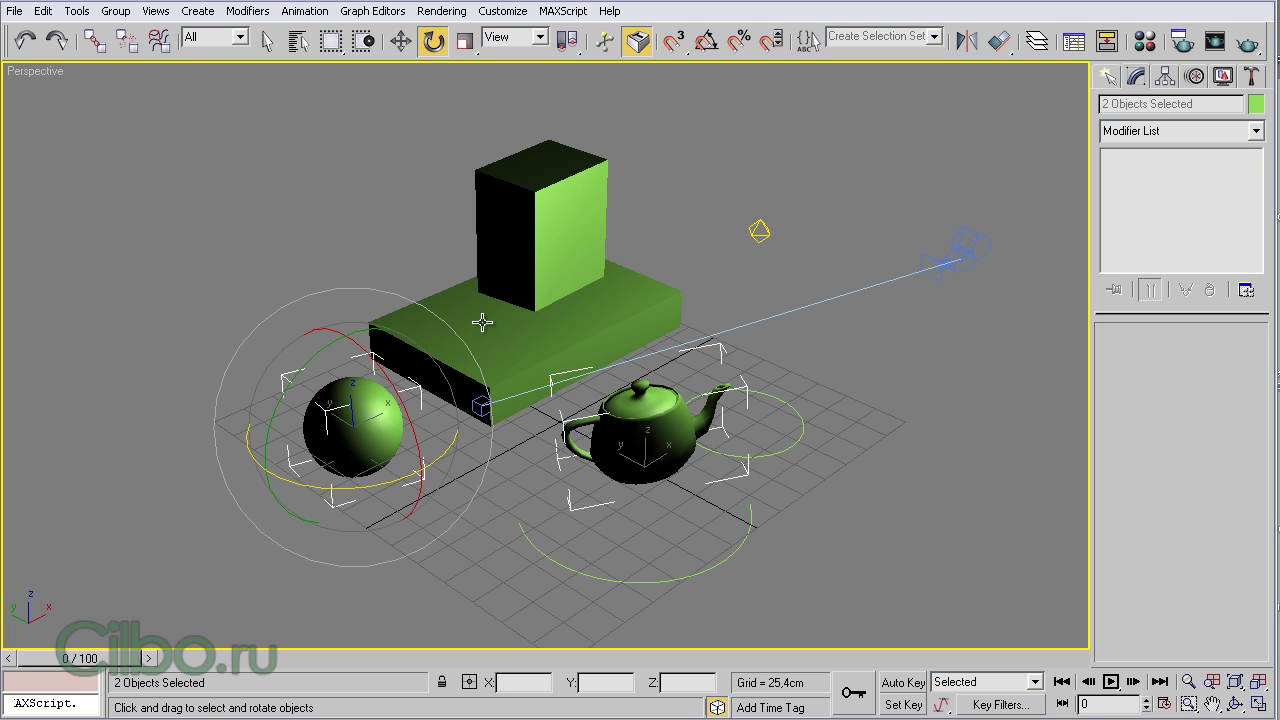
mouse_move(449, 448)
mouse_down()
mouse_move(360, 487)
mouse_move(494, 397)
mouse_move(520, 354)
mouse_move(428, 448)
mouse_move(340, 484)
mouse_up()
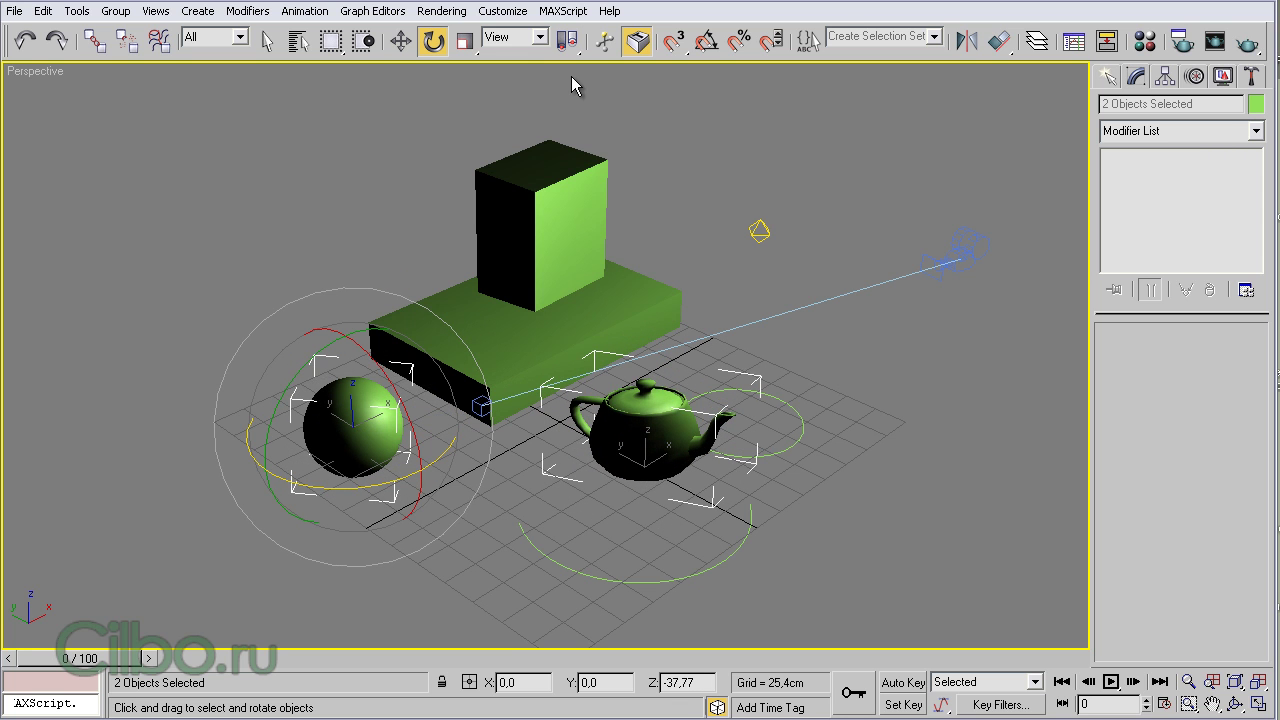
drag(580, 56, 573, 95)
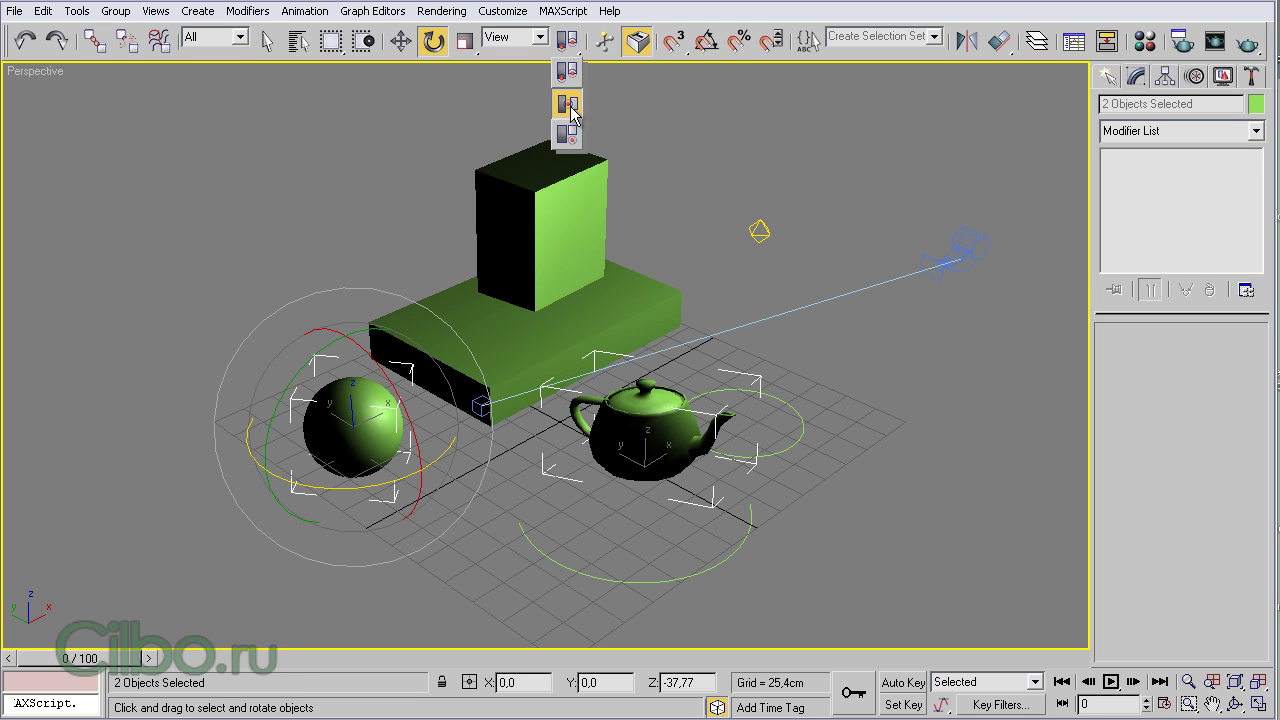
- Rotate the pair on Z about their selection centre, then about 50° around the world origin
drag(570, 104, 571, 112)
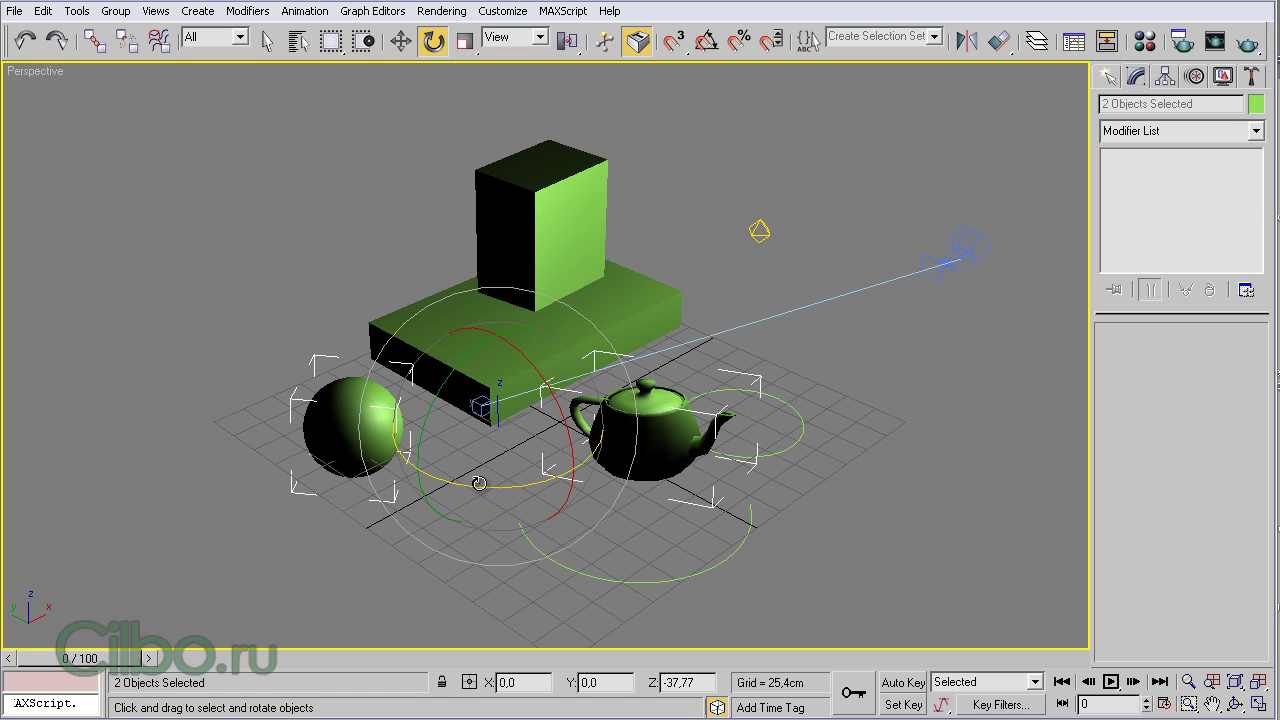
mouse_move(476, 487)
mouse_down()
mouse_move(542, 479)
mouse_move(460, 476)
mouse_move(496, 298)
mouse_up()
drag(567, 40, 572, 140)
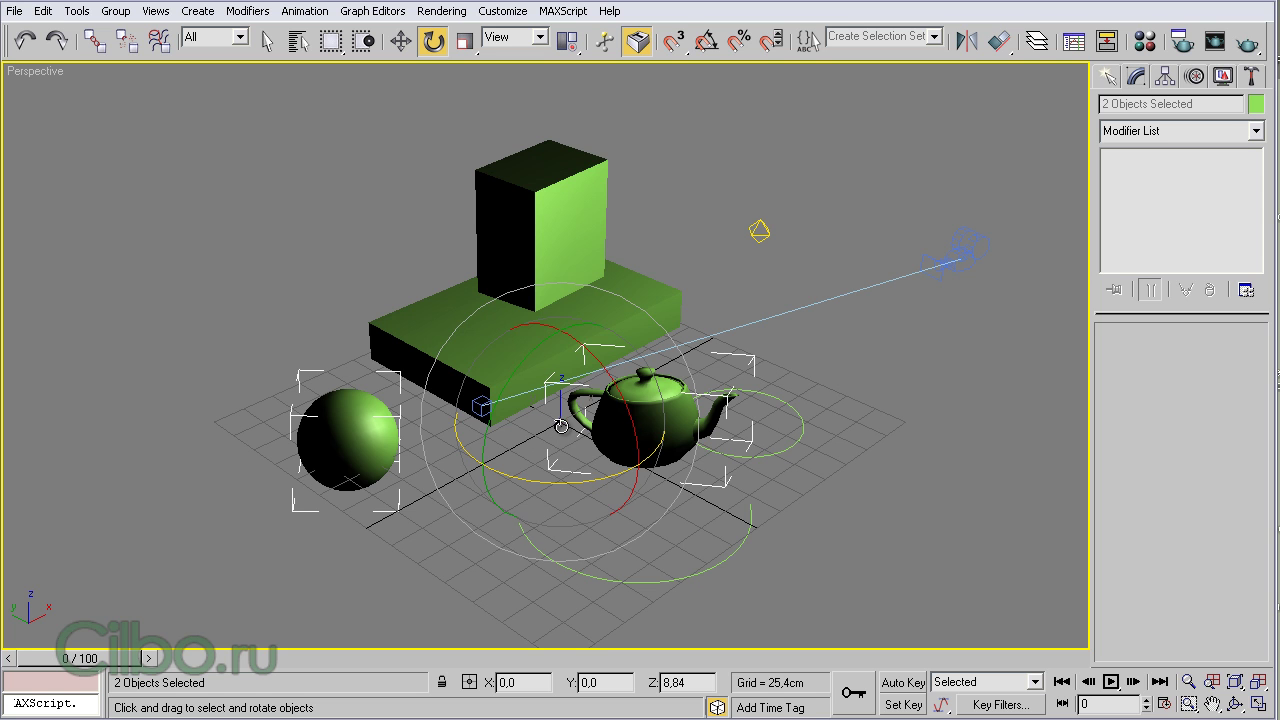
mouse_move(520, 480)
mouse_down()
mouse_move(630, 483)
mouse_move(484, 469)
mouse_move(534, 457)
mouse_up()
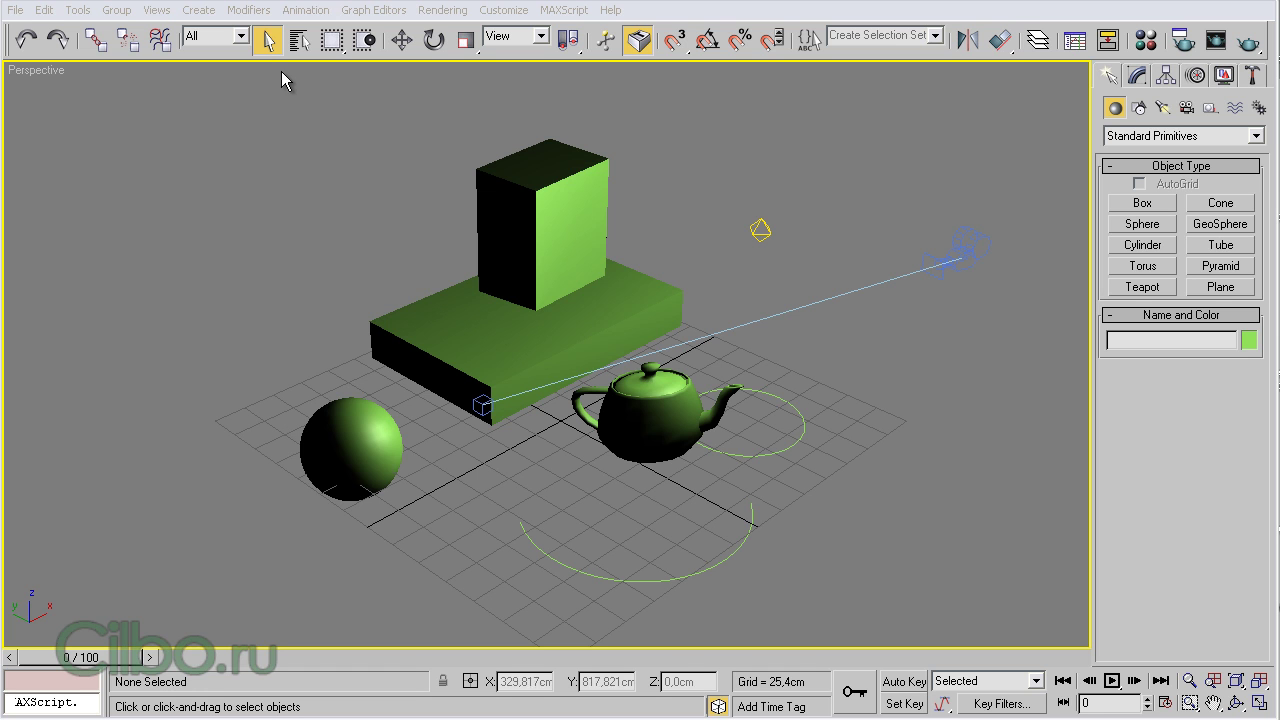
- Cycle through the Move, Select, Move, Rotate and Scale tools, finishing with uniform Scale active
click(400, 42)
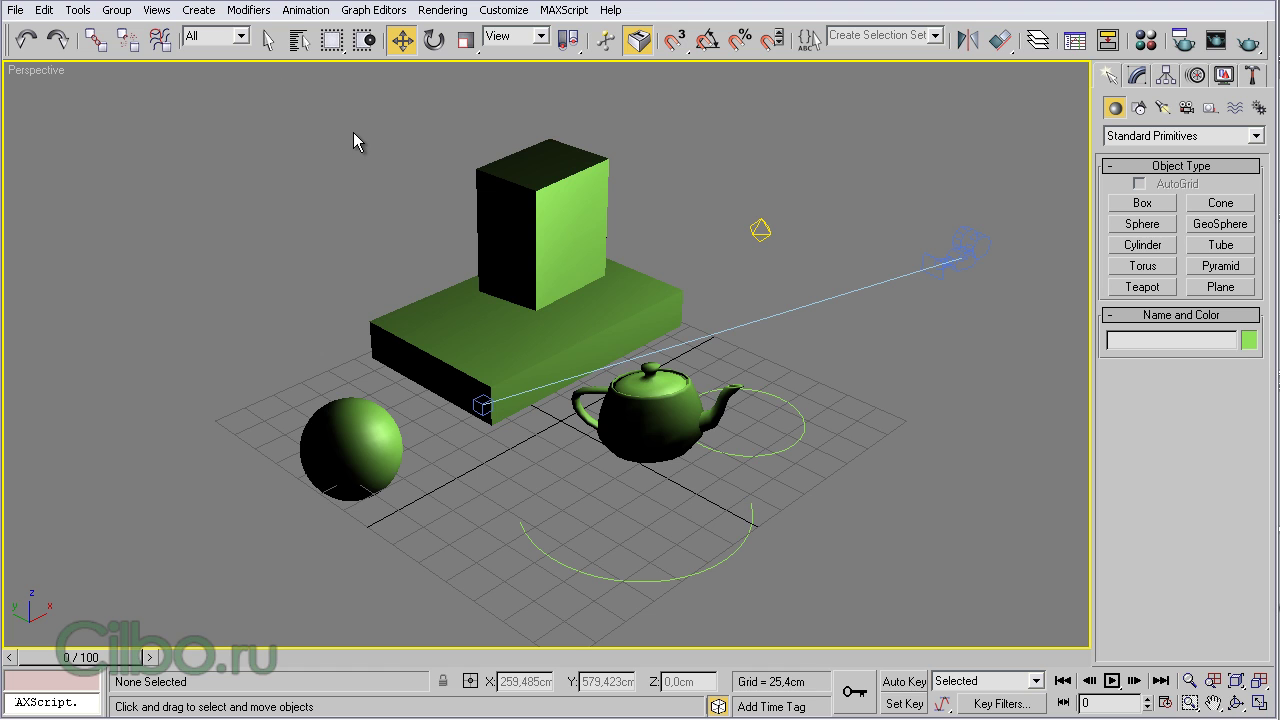
key(q)
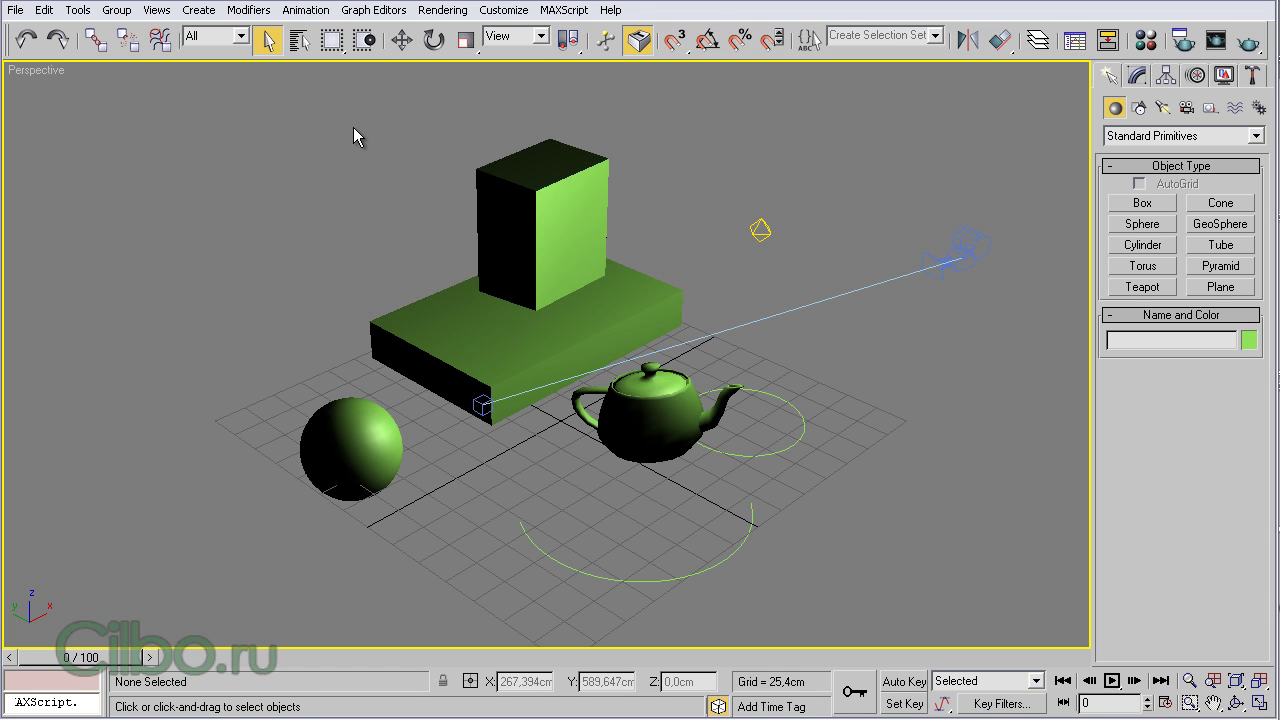
key(w)
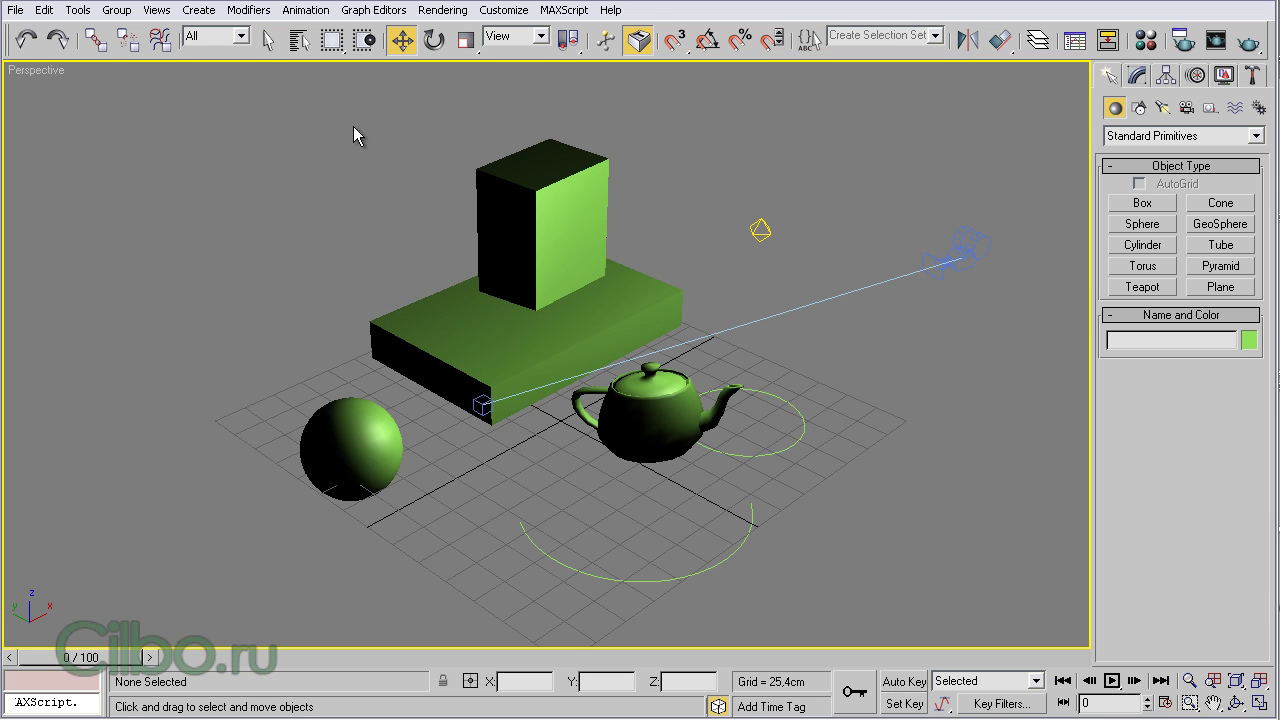
key(e)
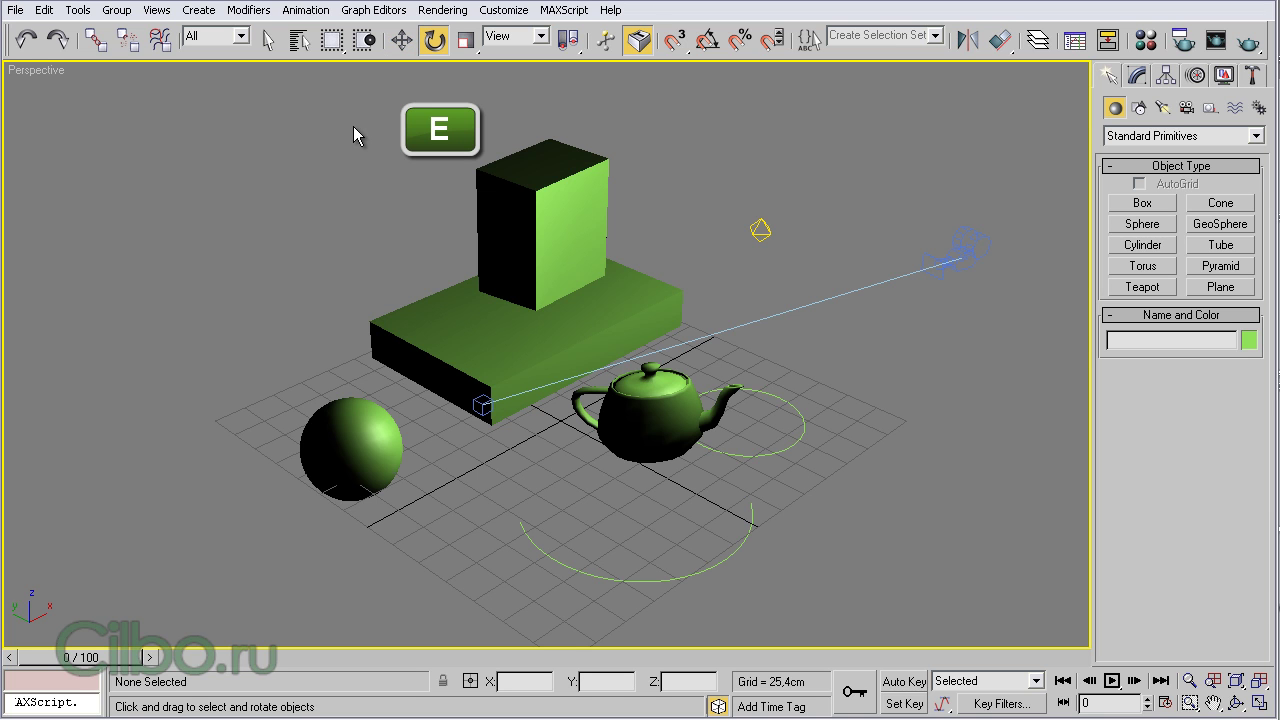
key(r)
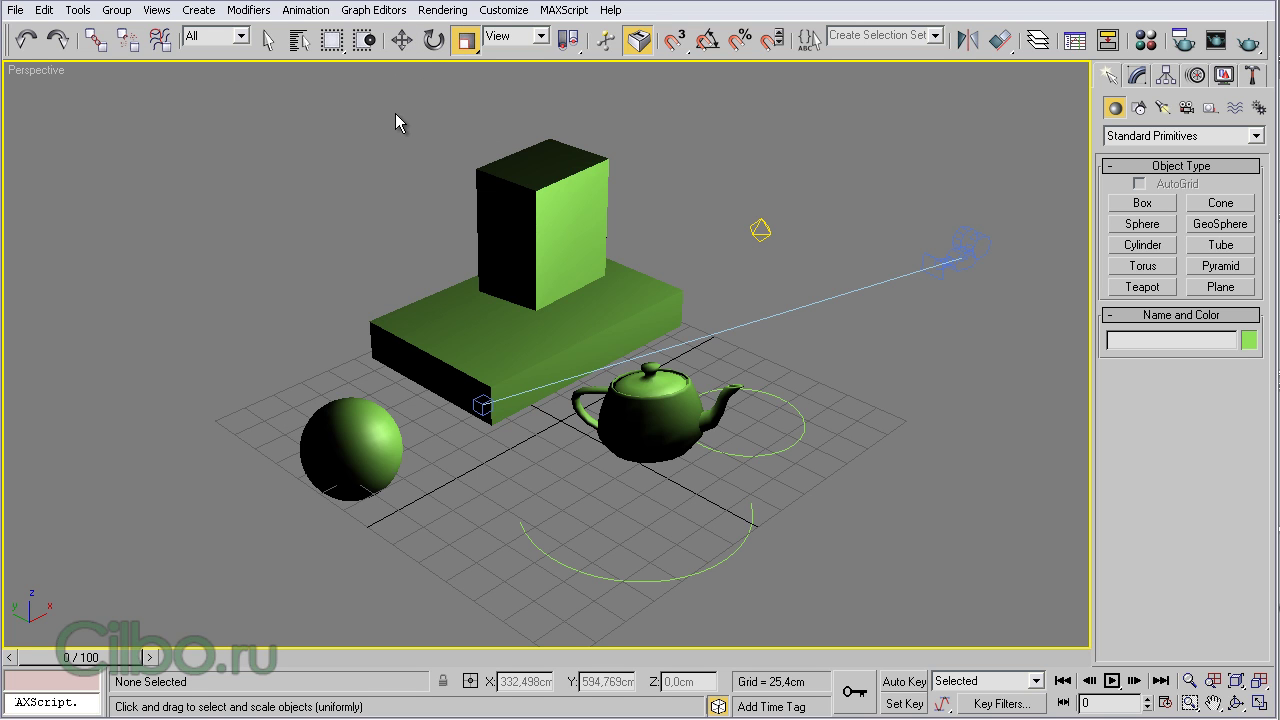
- Select the tall box Box01, bring up its quad menu, then dismiss it
click(540, 188)
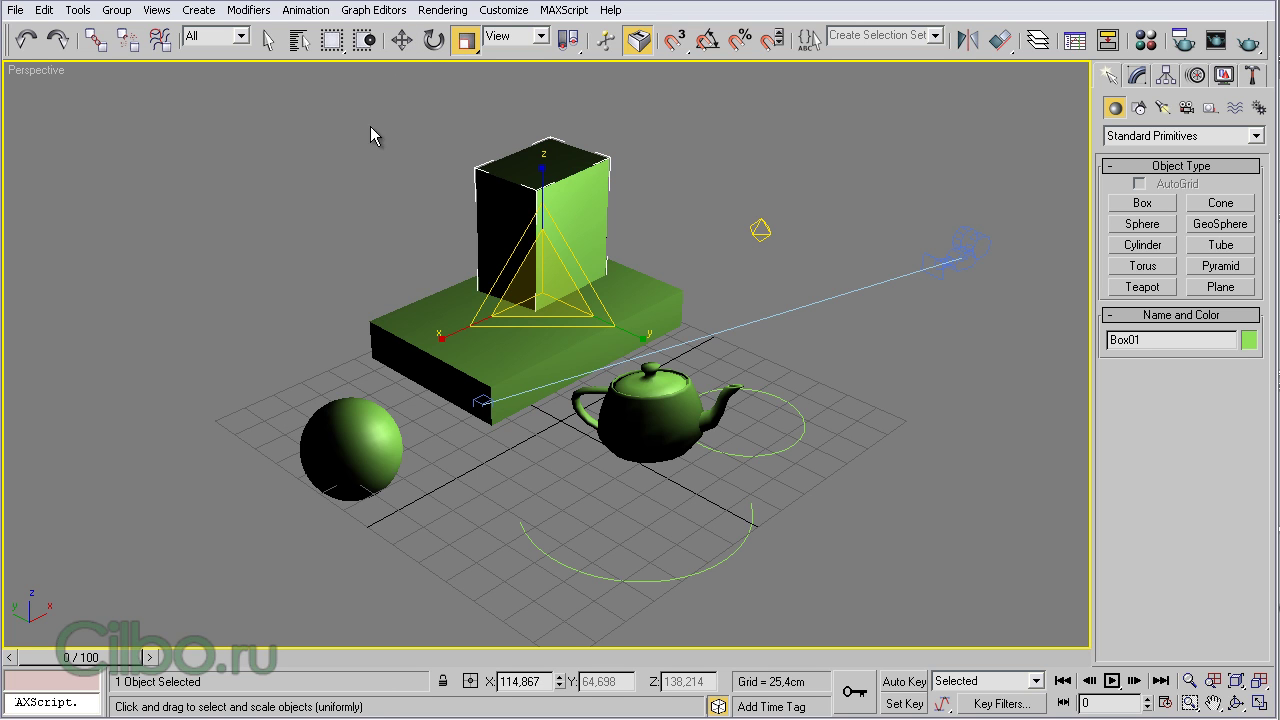
right_click(360, 116)
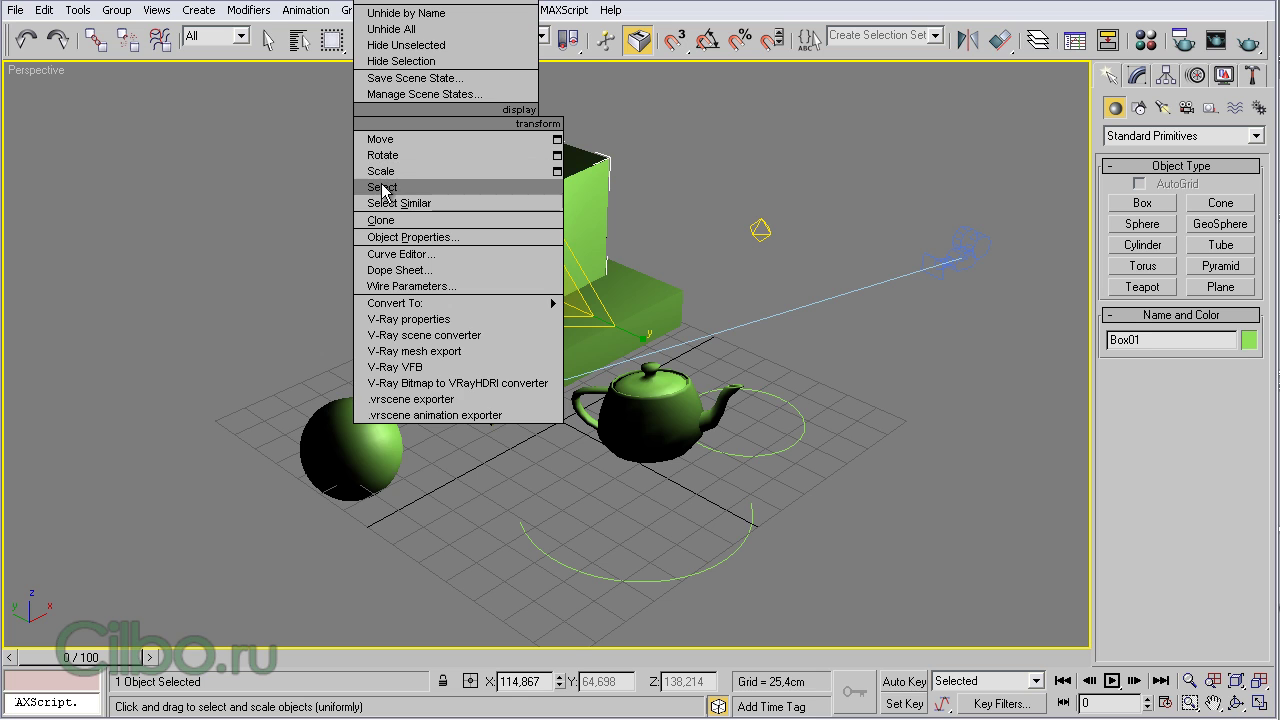
click(327, 176)
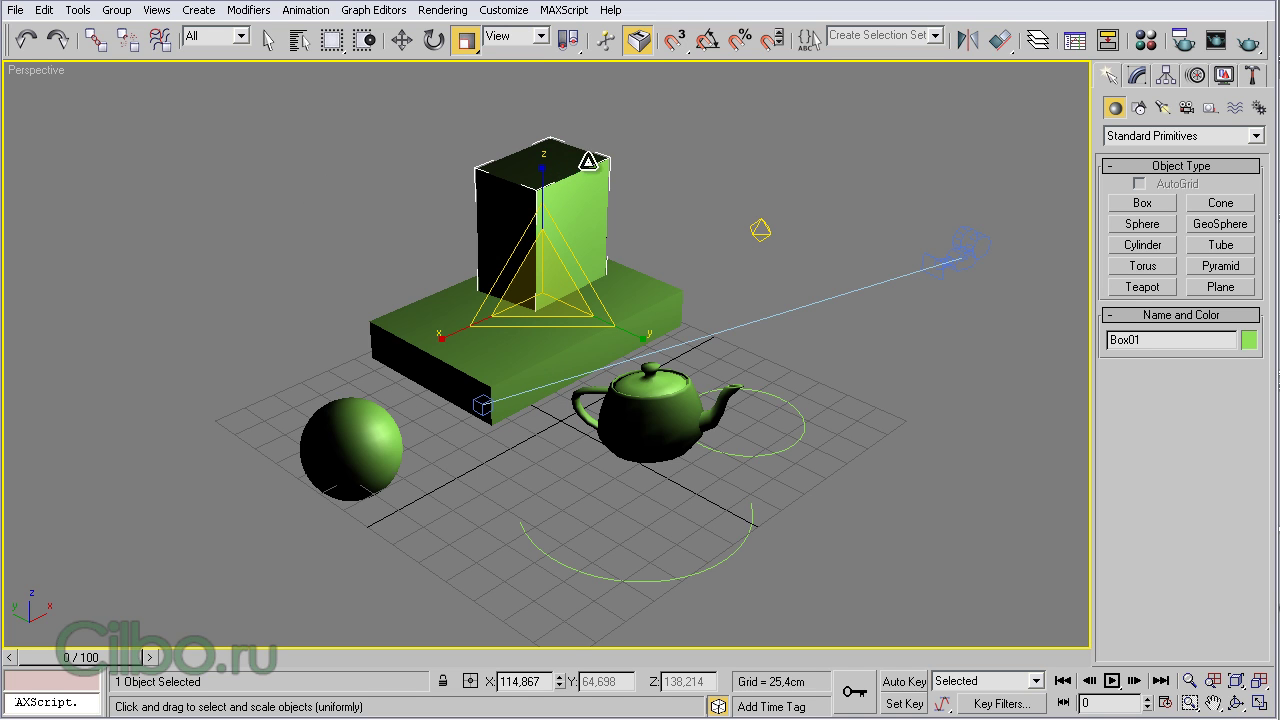